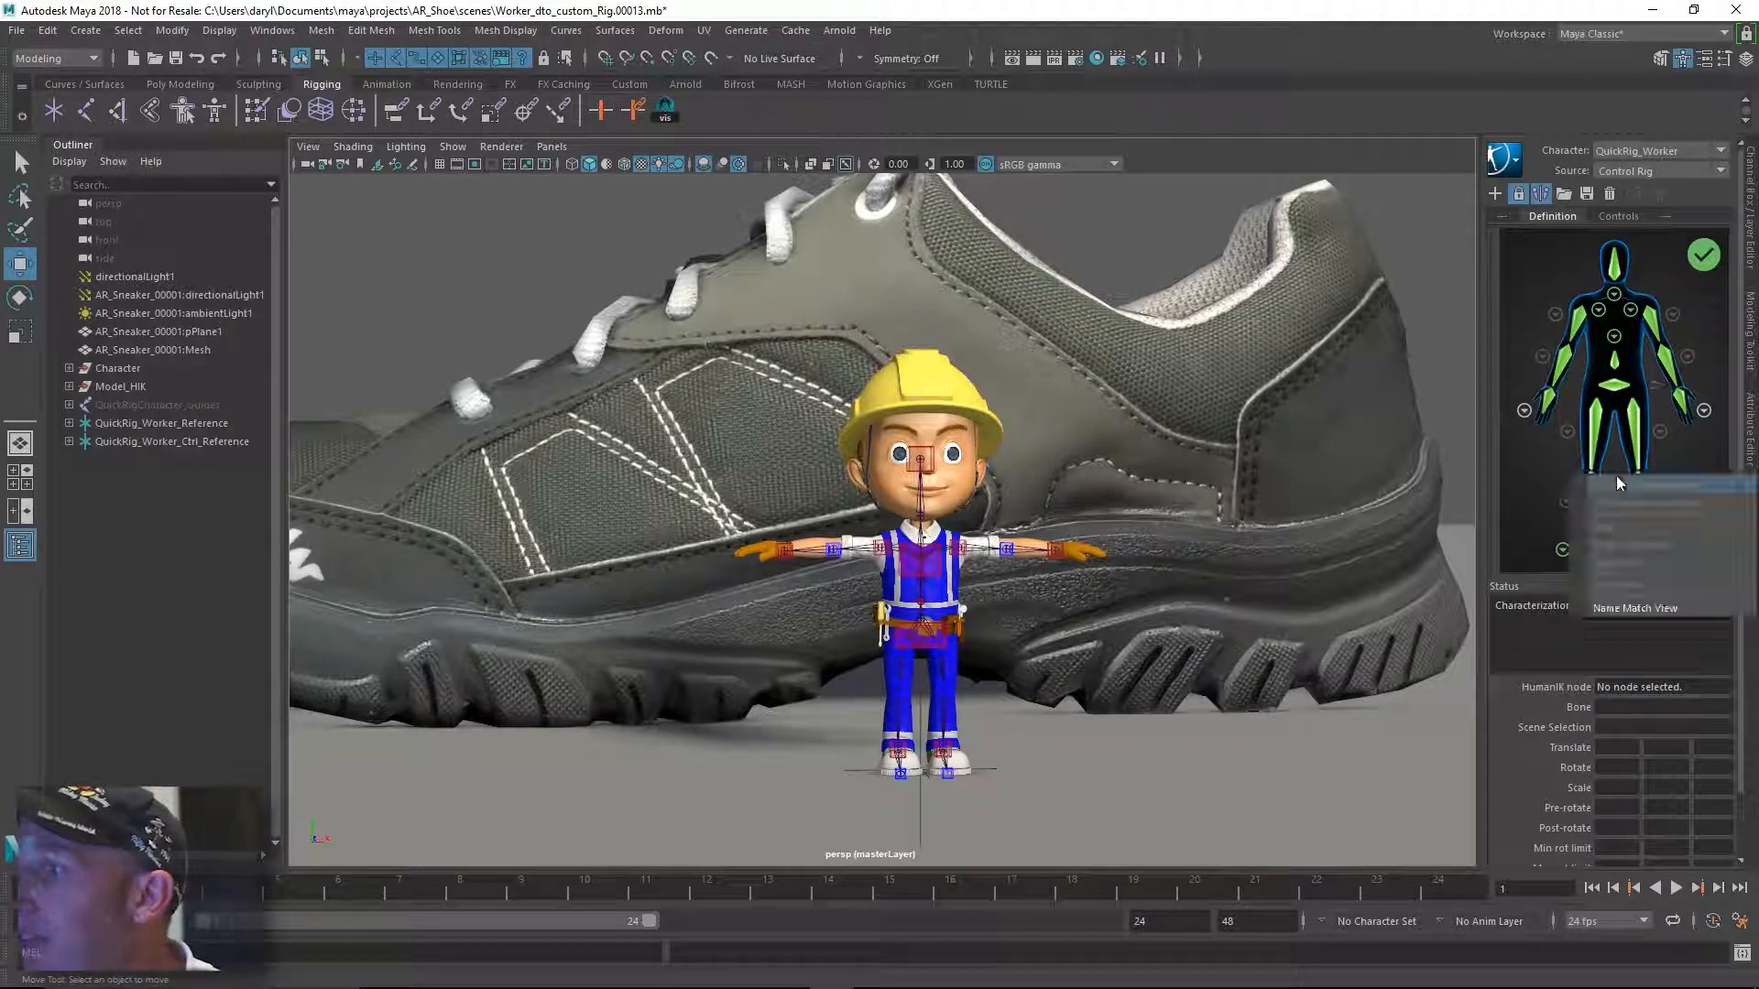
Inspect the QuickRig_Worker characterization, checking the right leg bone mapping and the detailed spine bone mapping.
click(1589, 494)
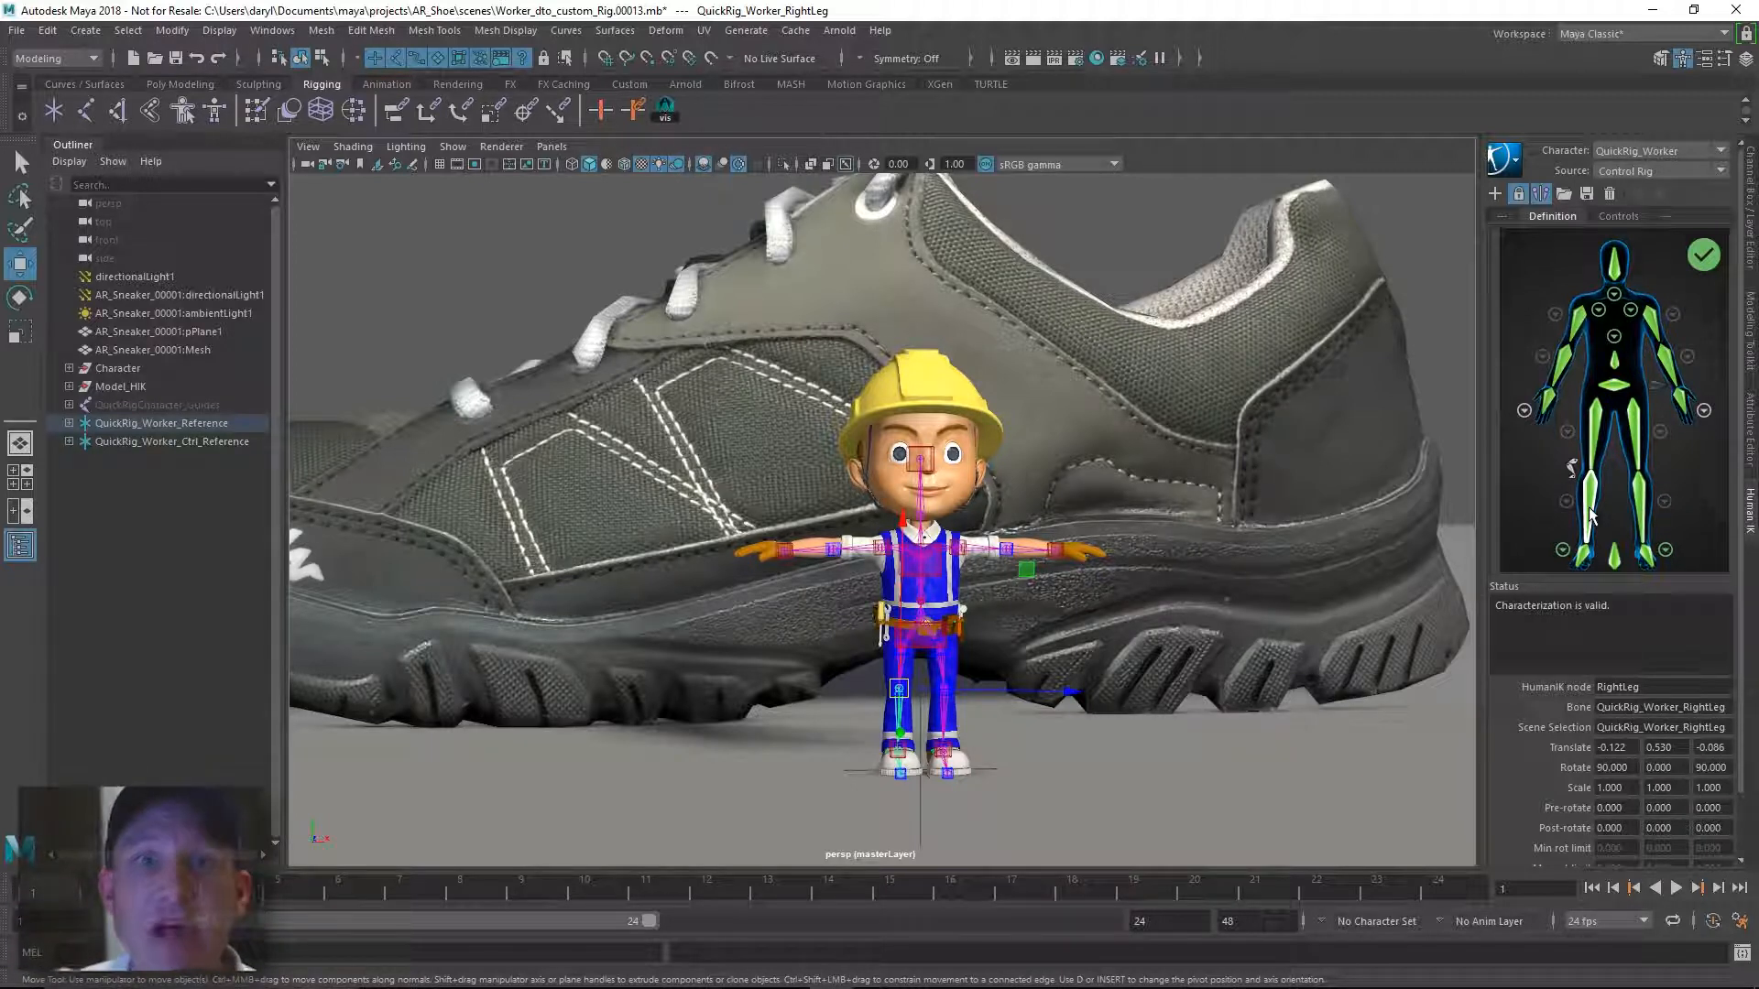
click(1613, 336)
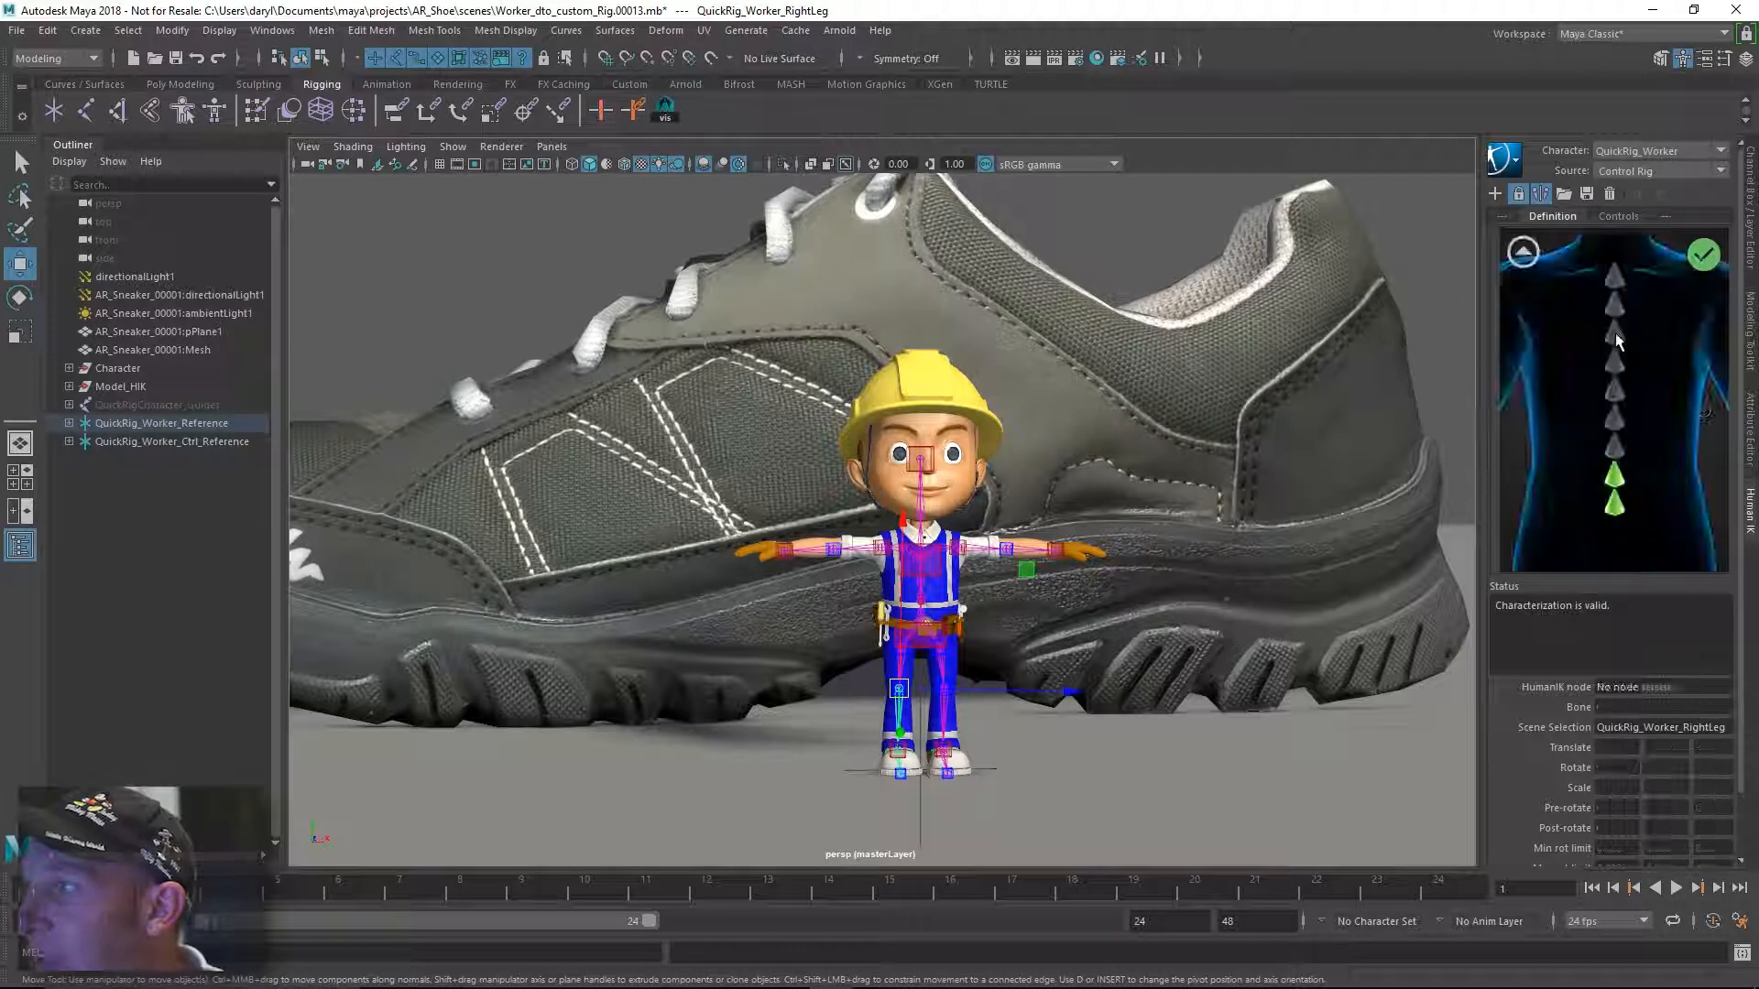
click(1522, 252)
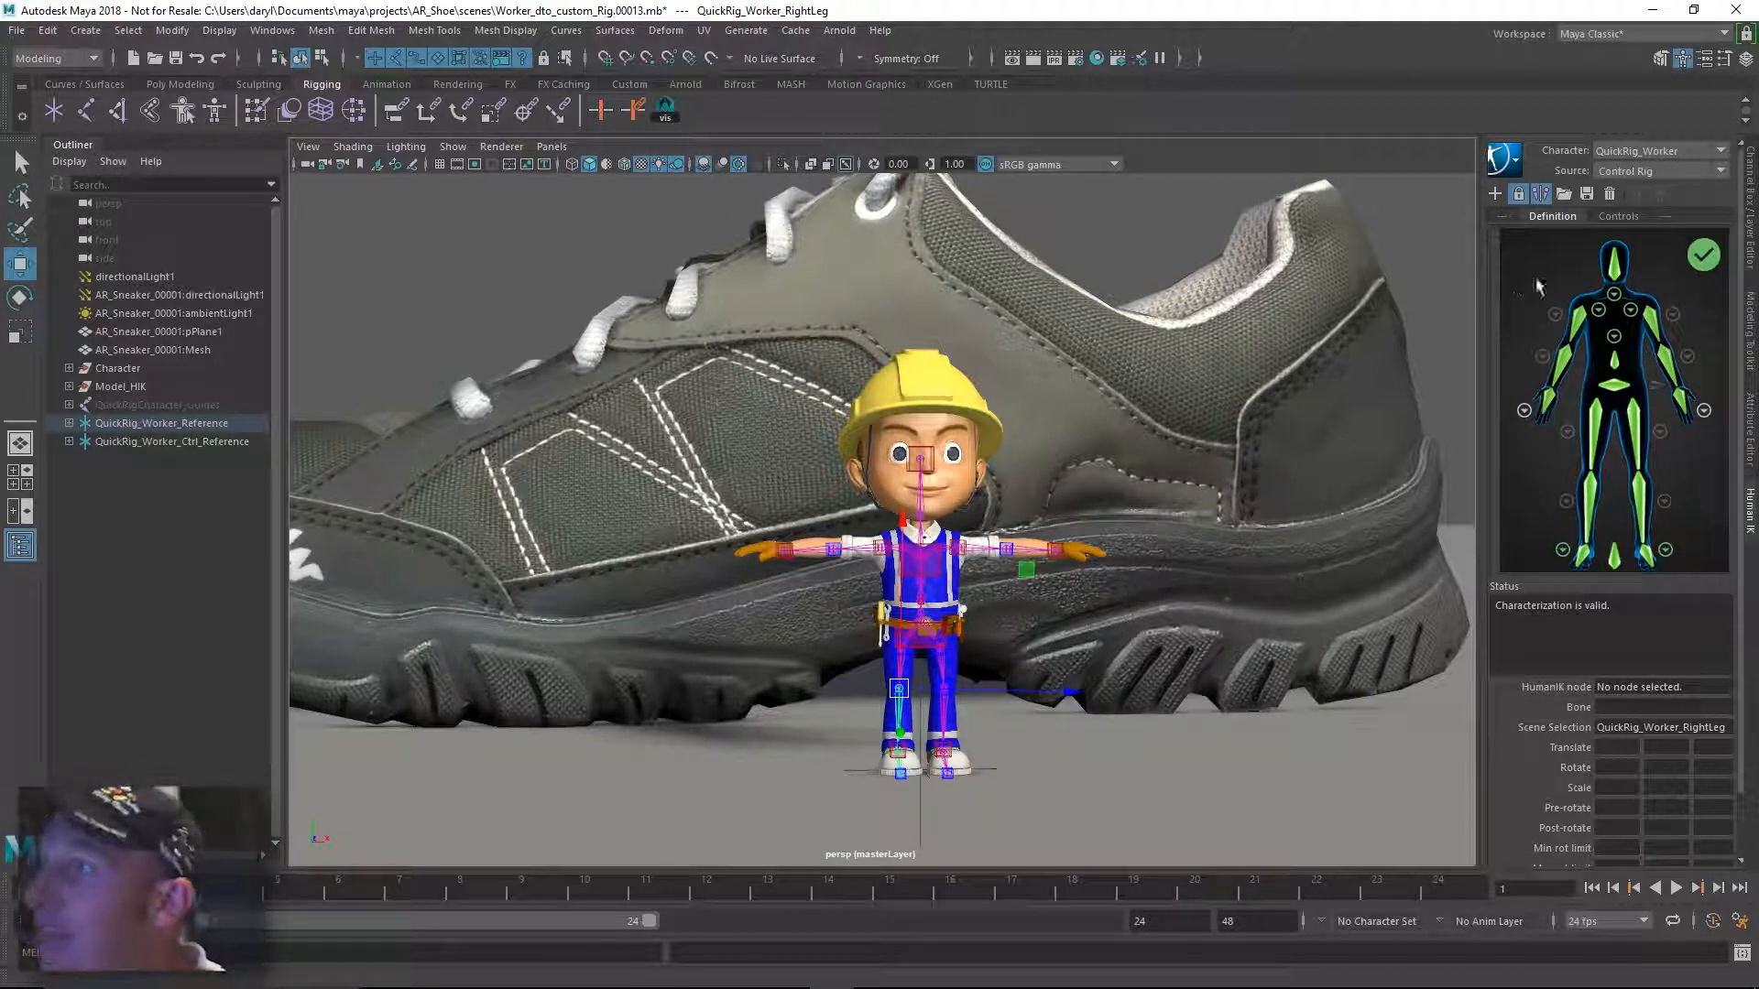
Show the worker's HumanIK controls and move the right wrist effector inward and slightly down to bend the arm.
click(1615, 218)
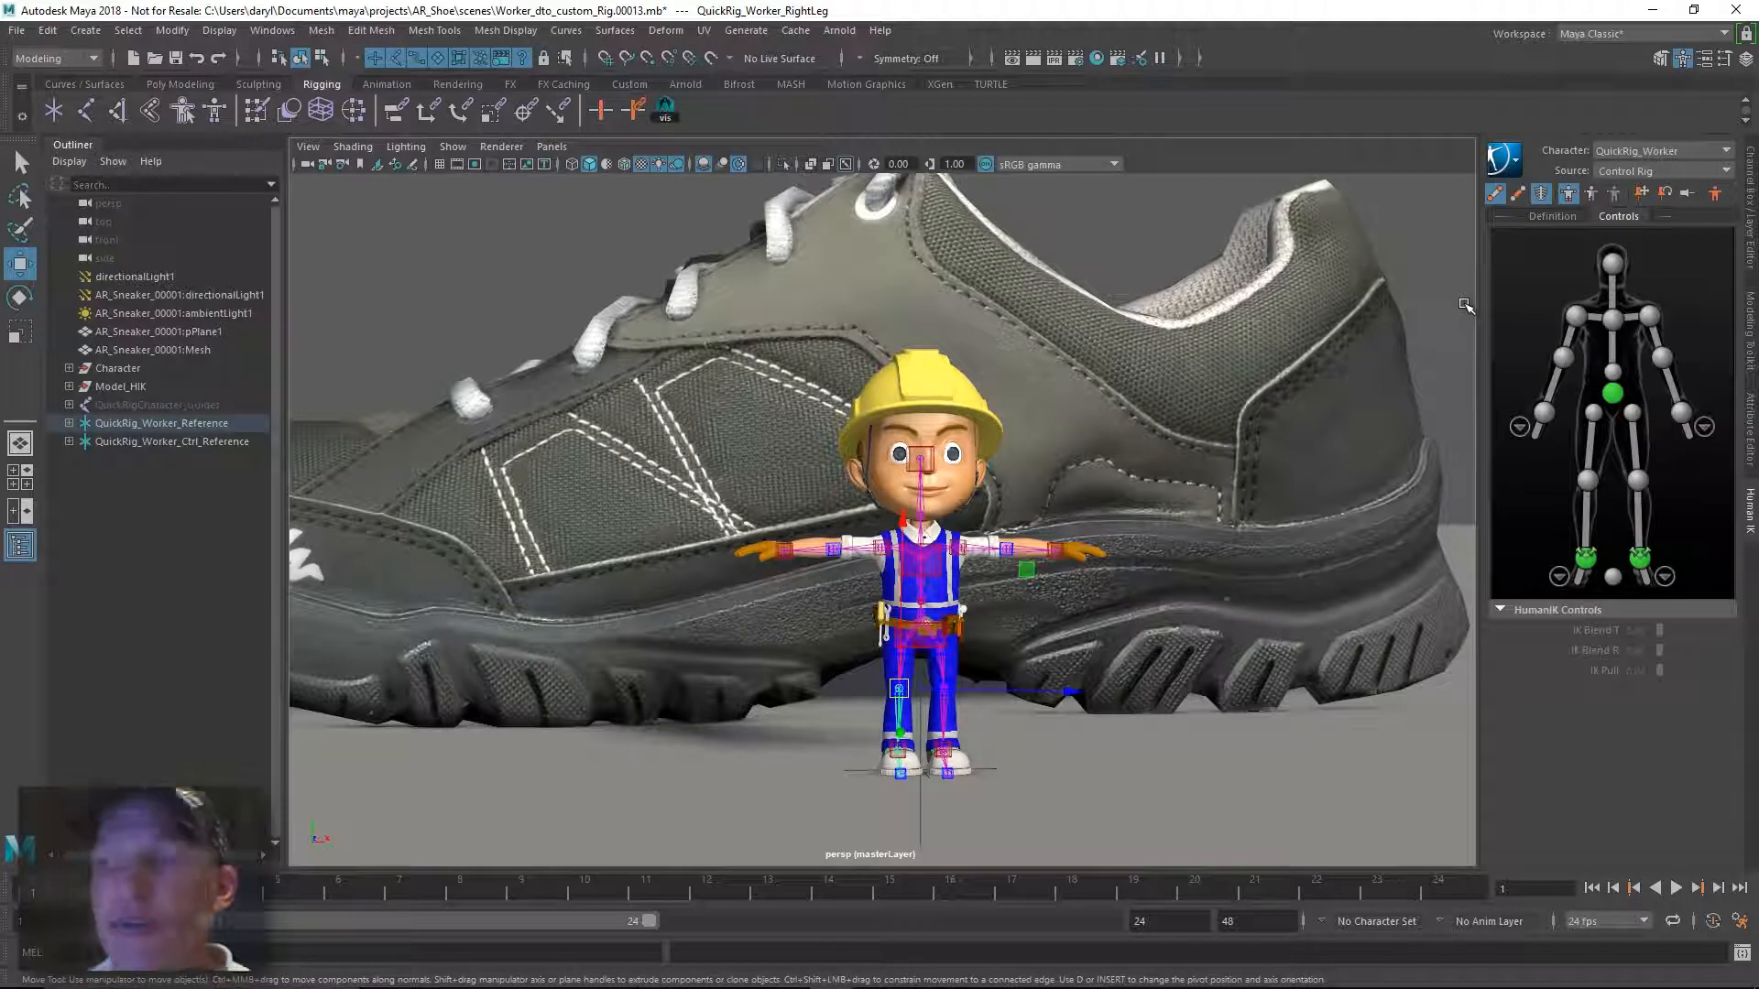
click(1544, 414)
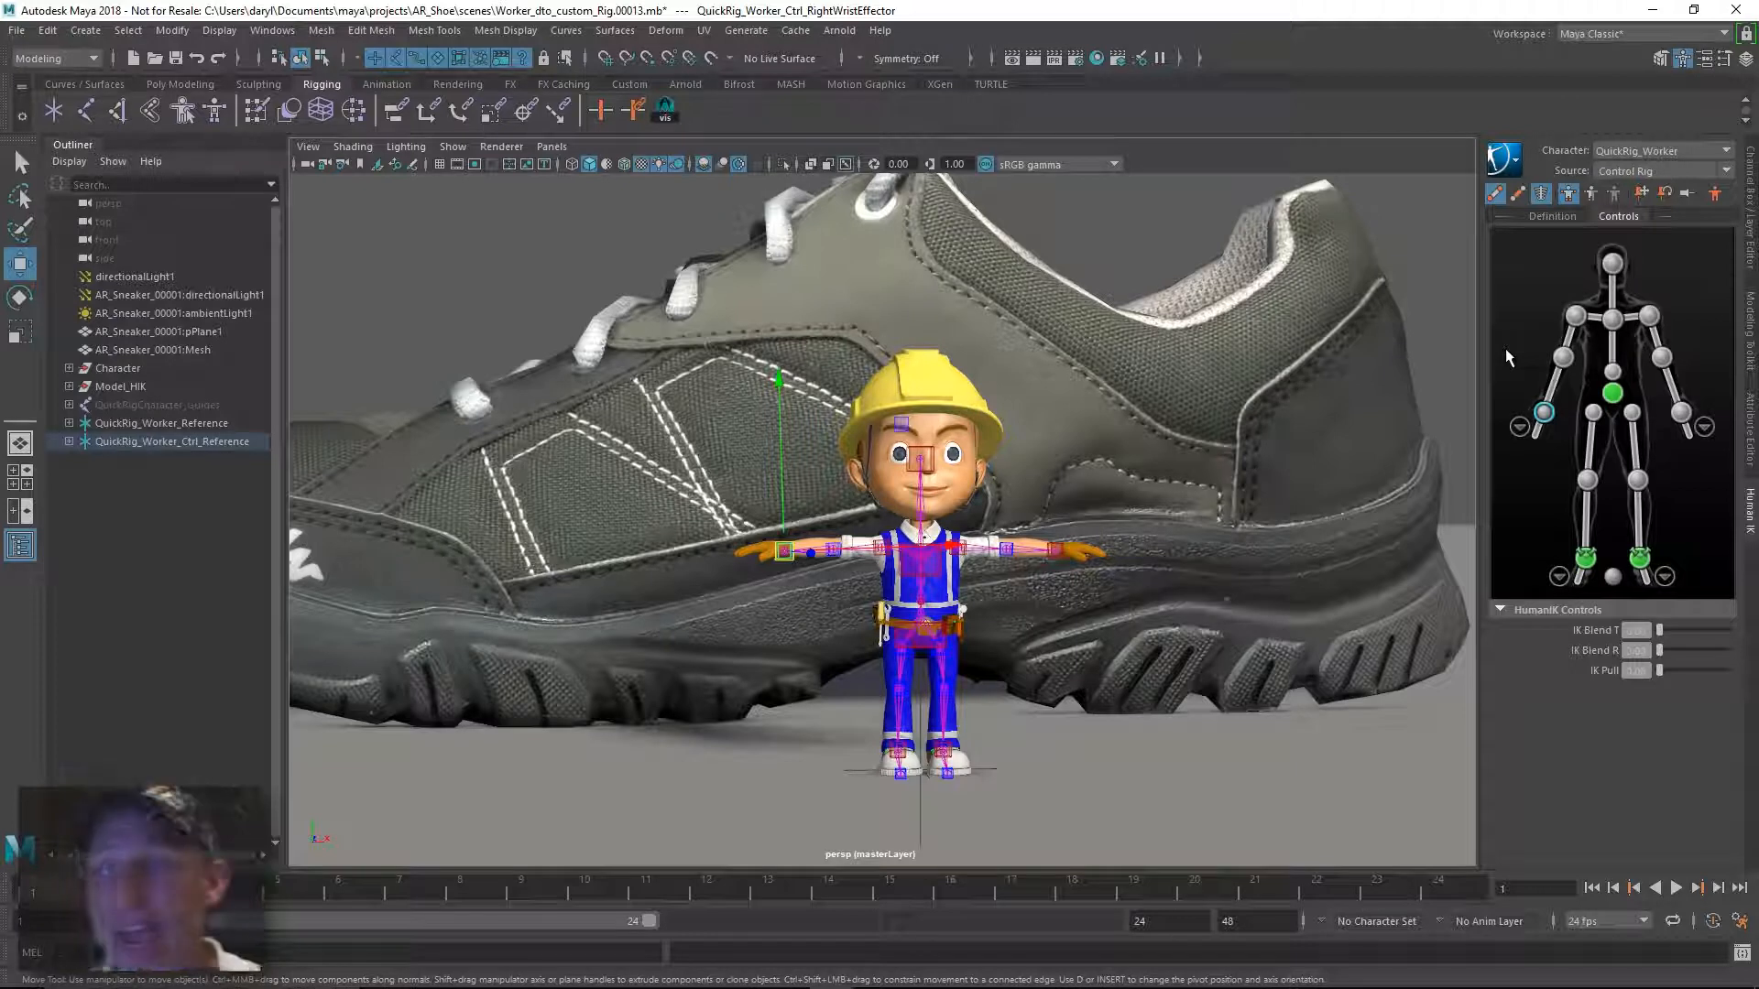
drag(777, 556, 836, 577)
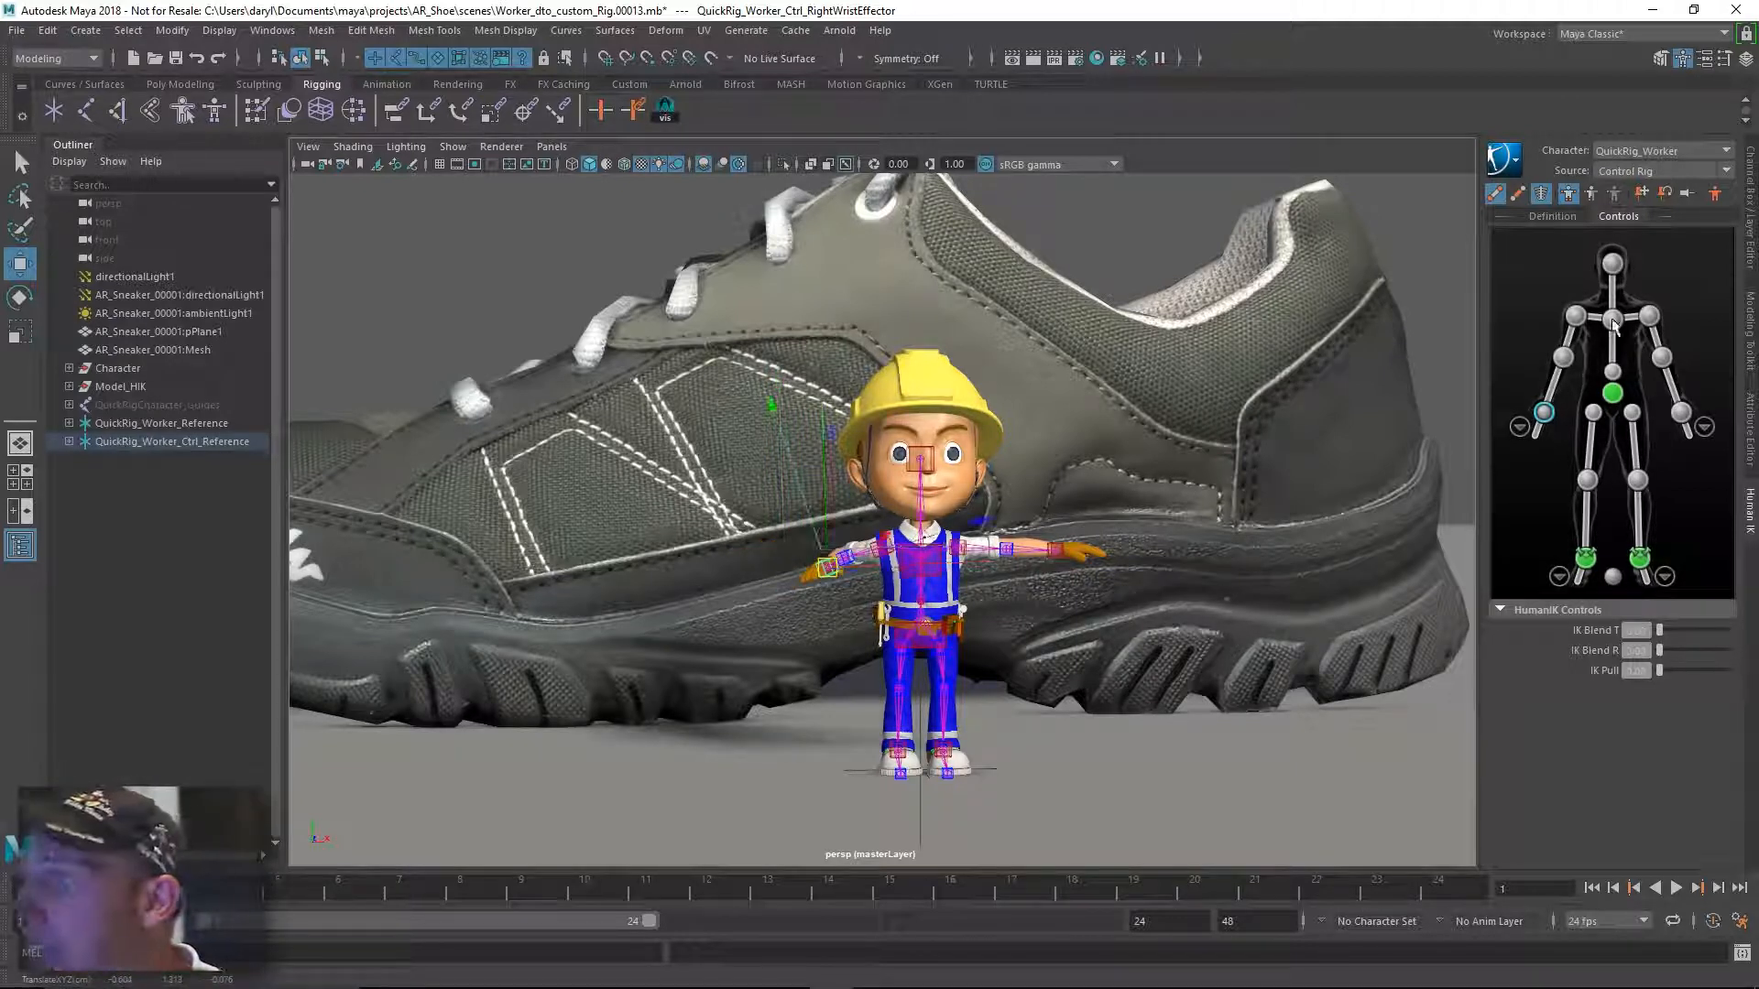
Select the worker's right shoulder effector and rotate it with the Rotate tool.
click(1575, 315)
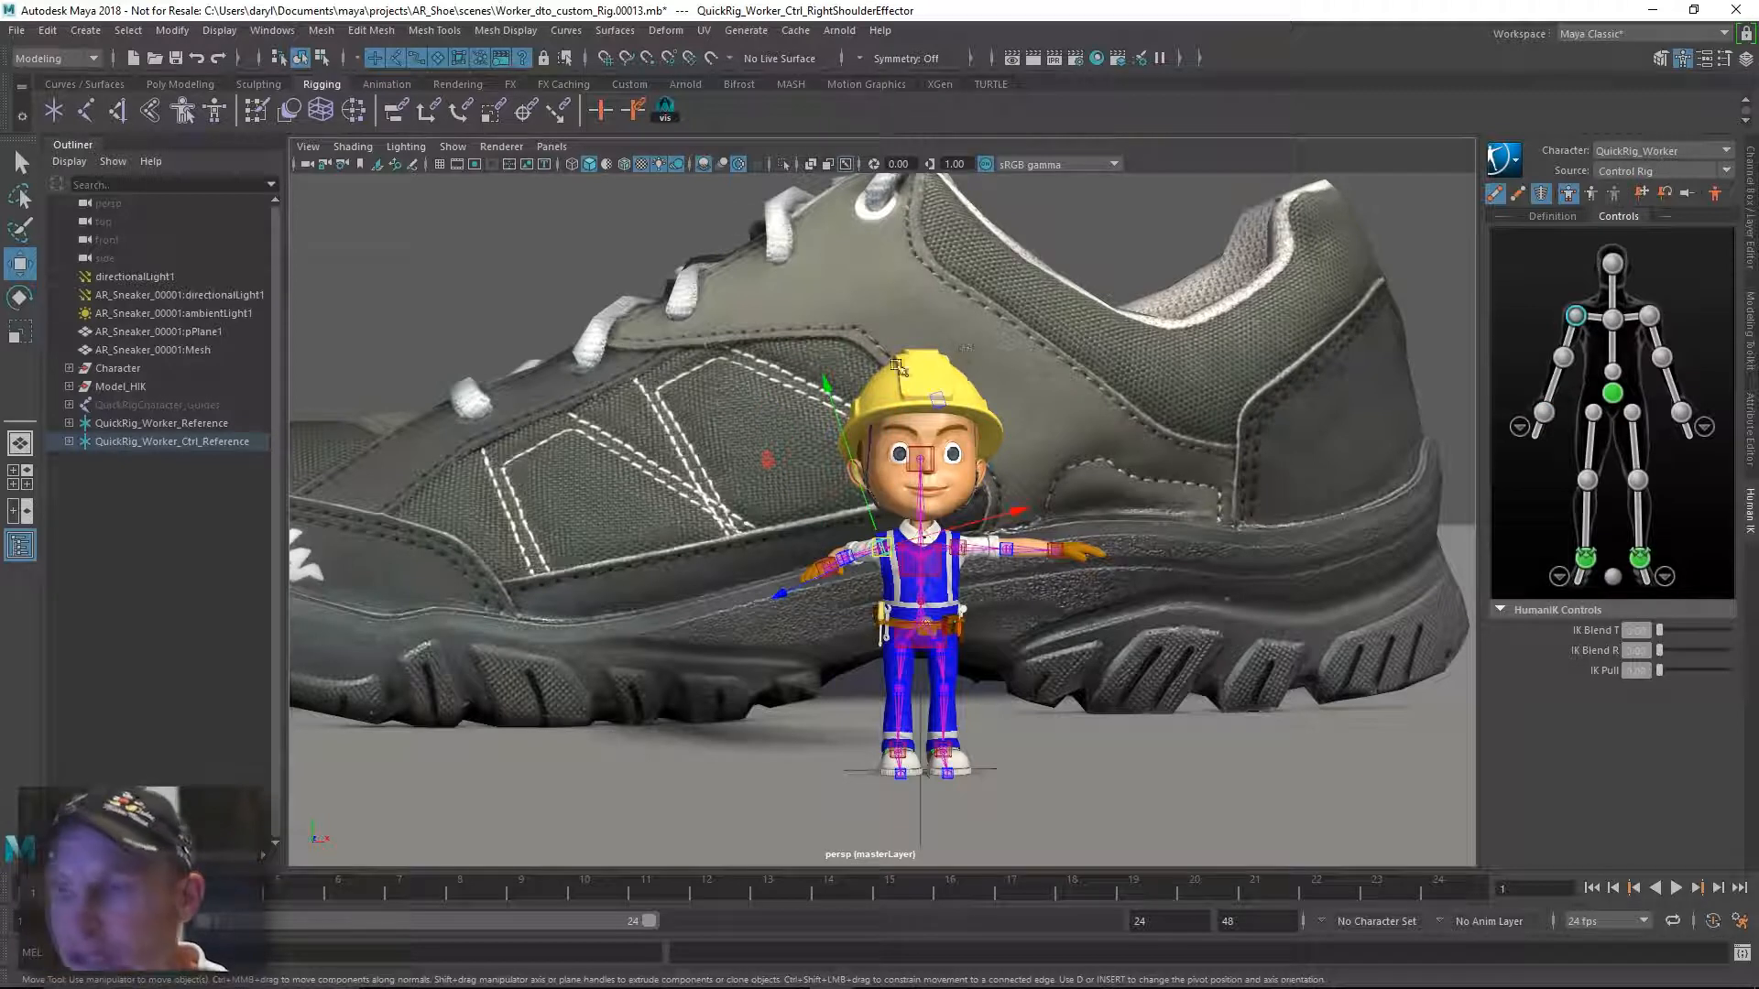
key(e)
drag(932, 406, 895, 472)
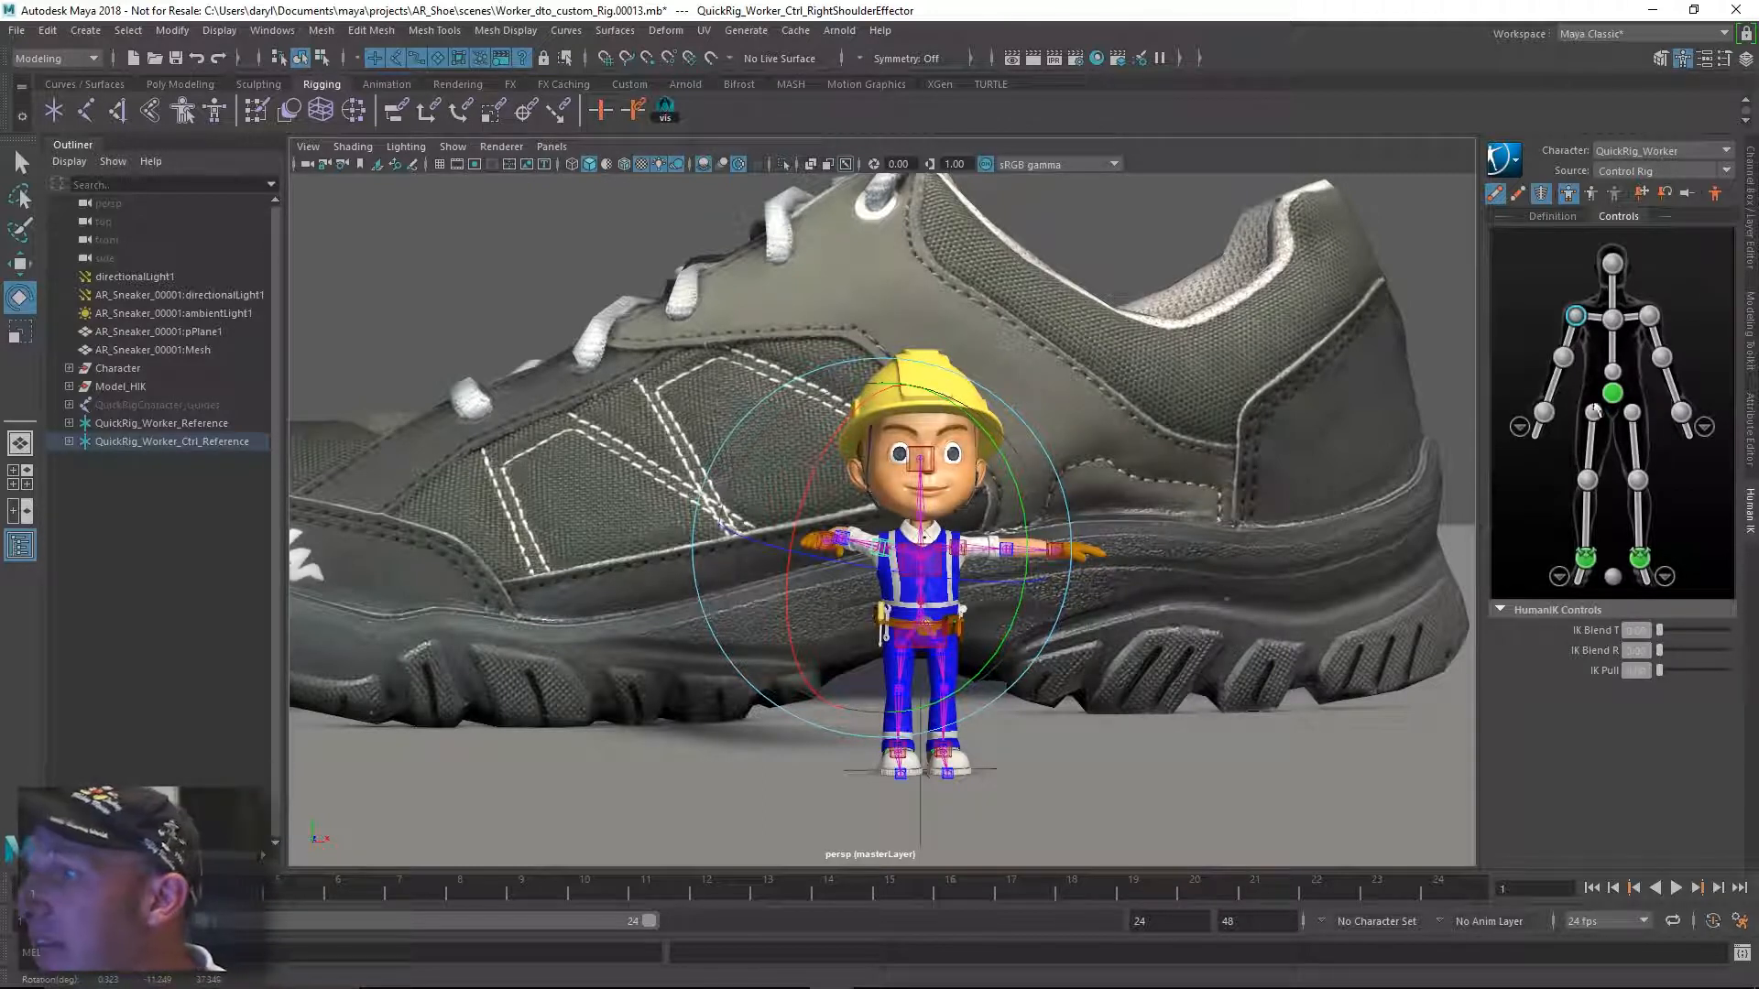
Move the worker's right wrist effector down beside the hip to lower the arm, and clear the selection.
click(1543, 412)
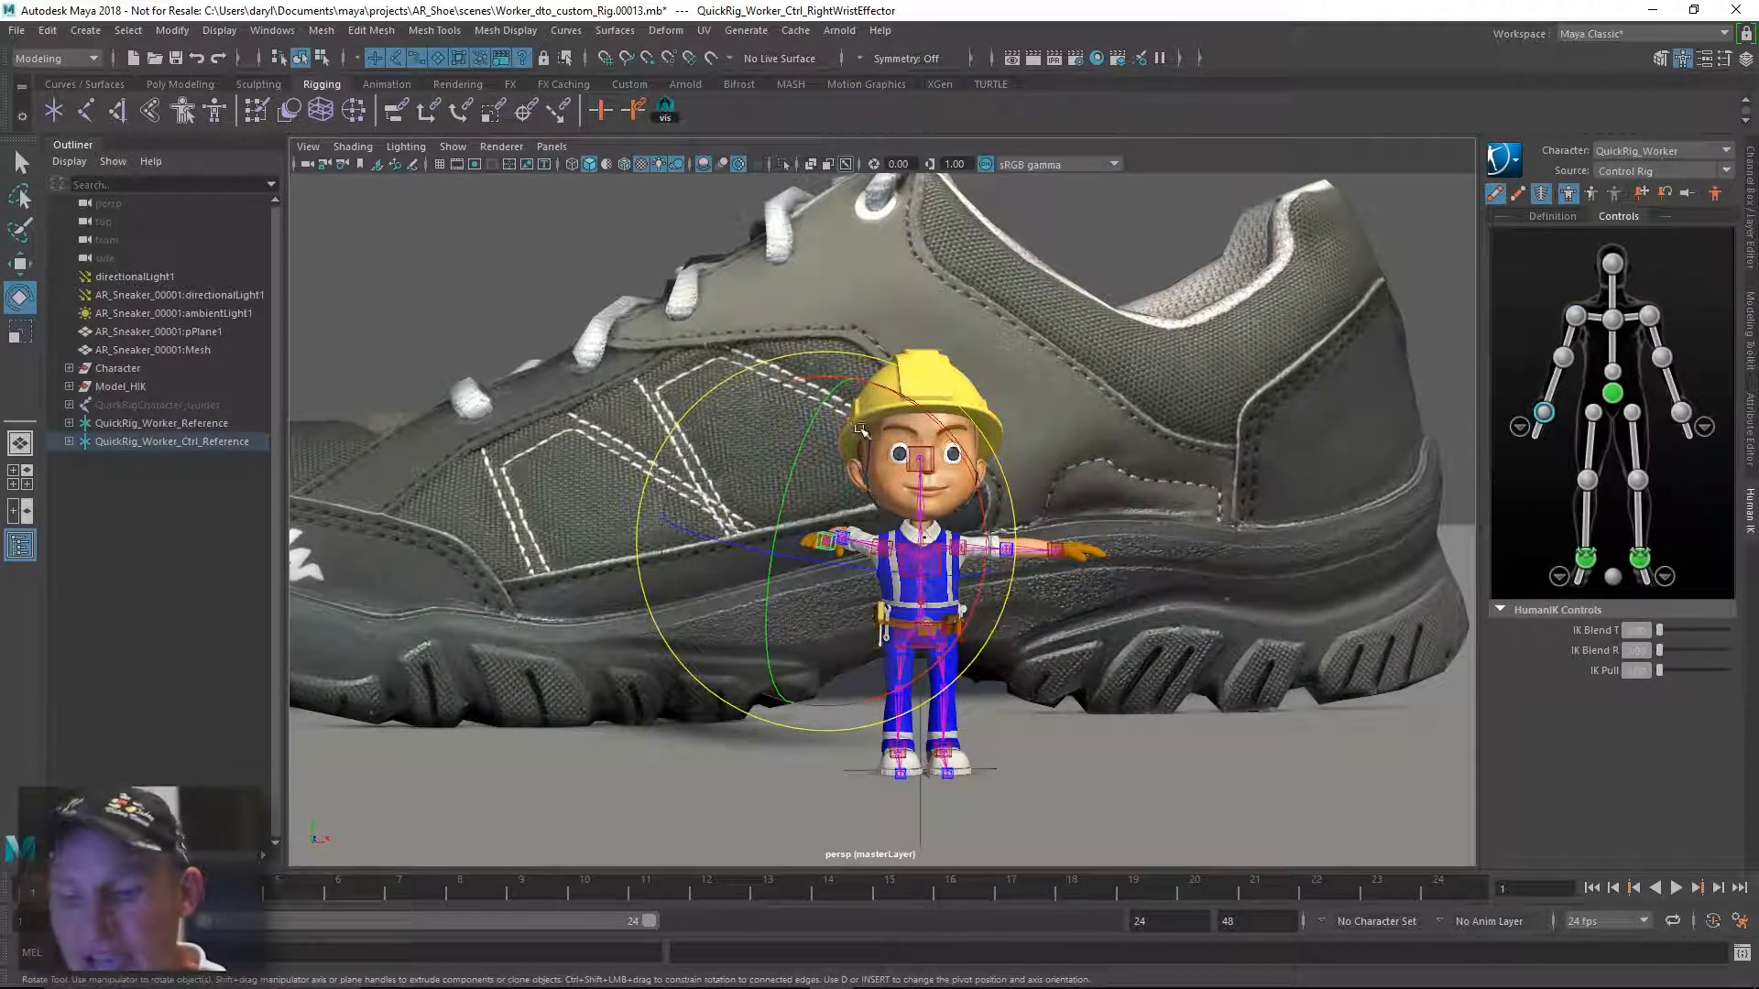
key(w)
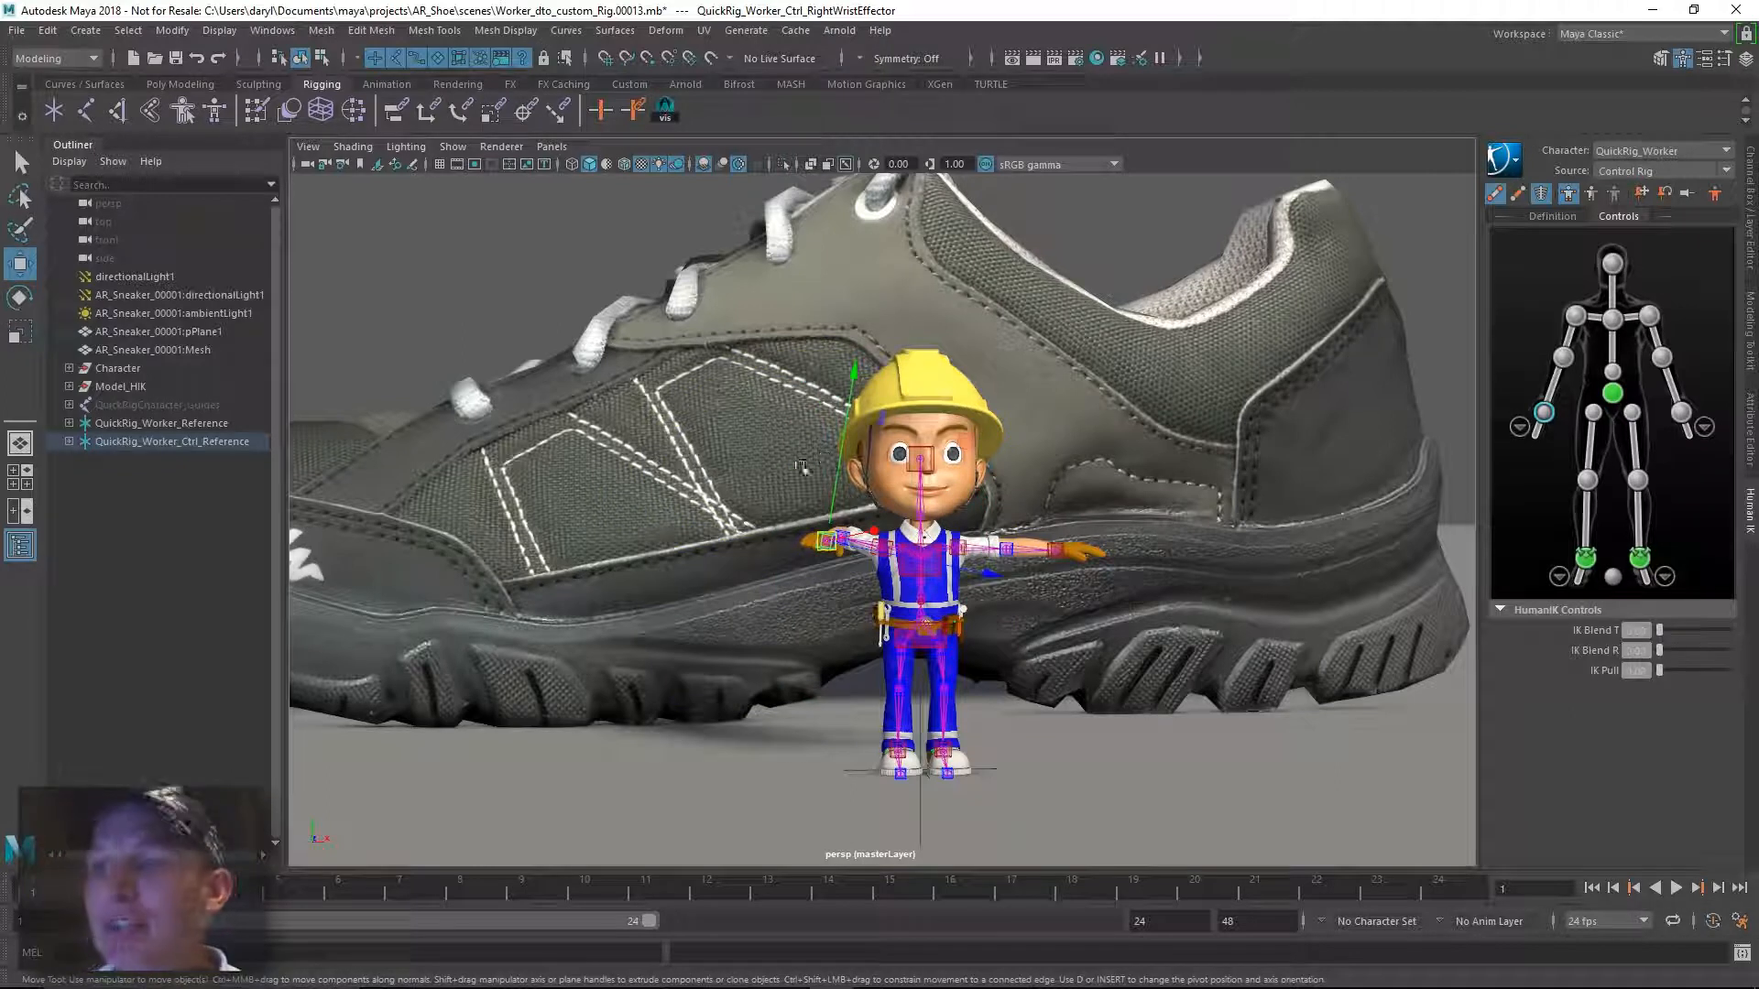
drag(827, 540, 839, 647)
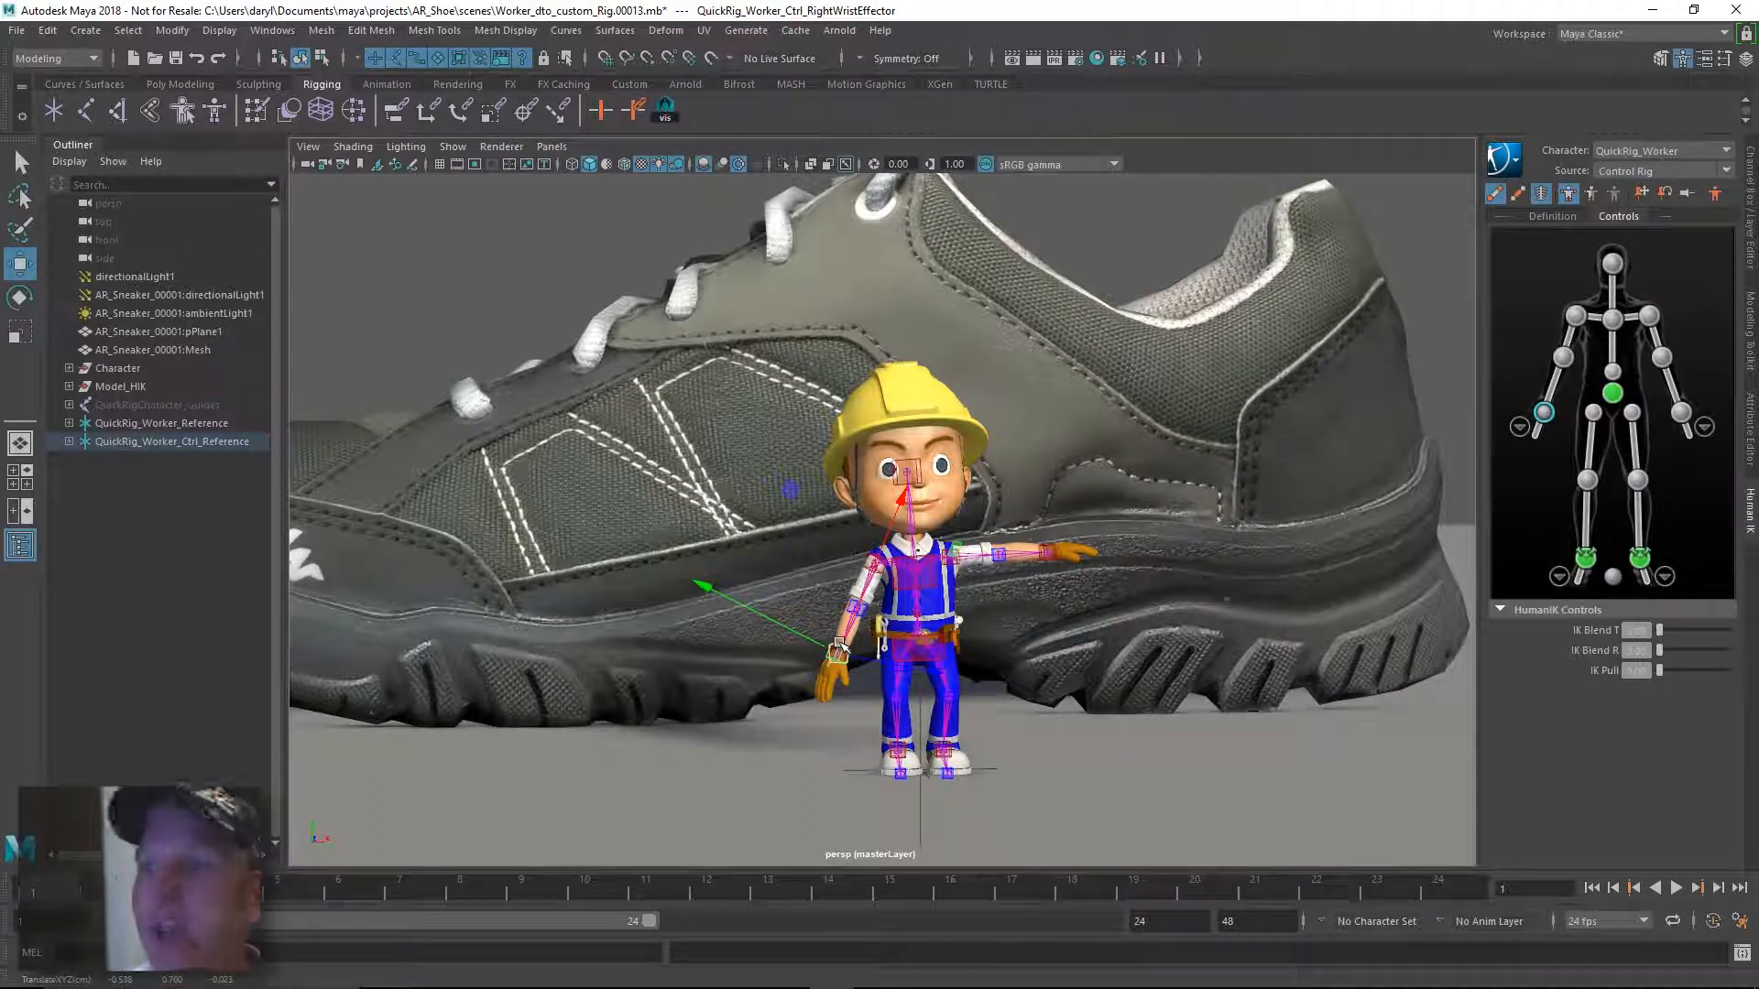
click(1102, 247)
alt+right_drag(1046, 408, 1088, 415)
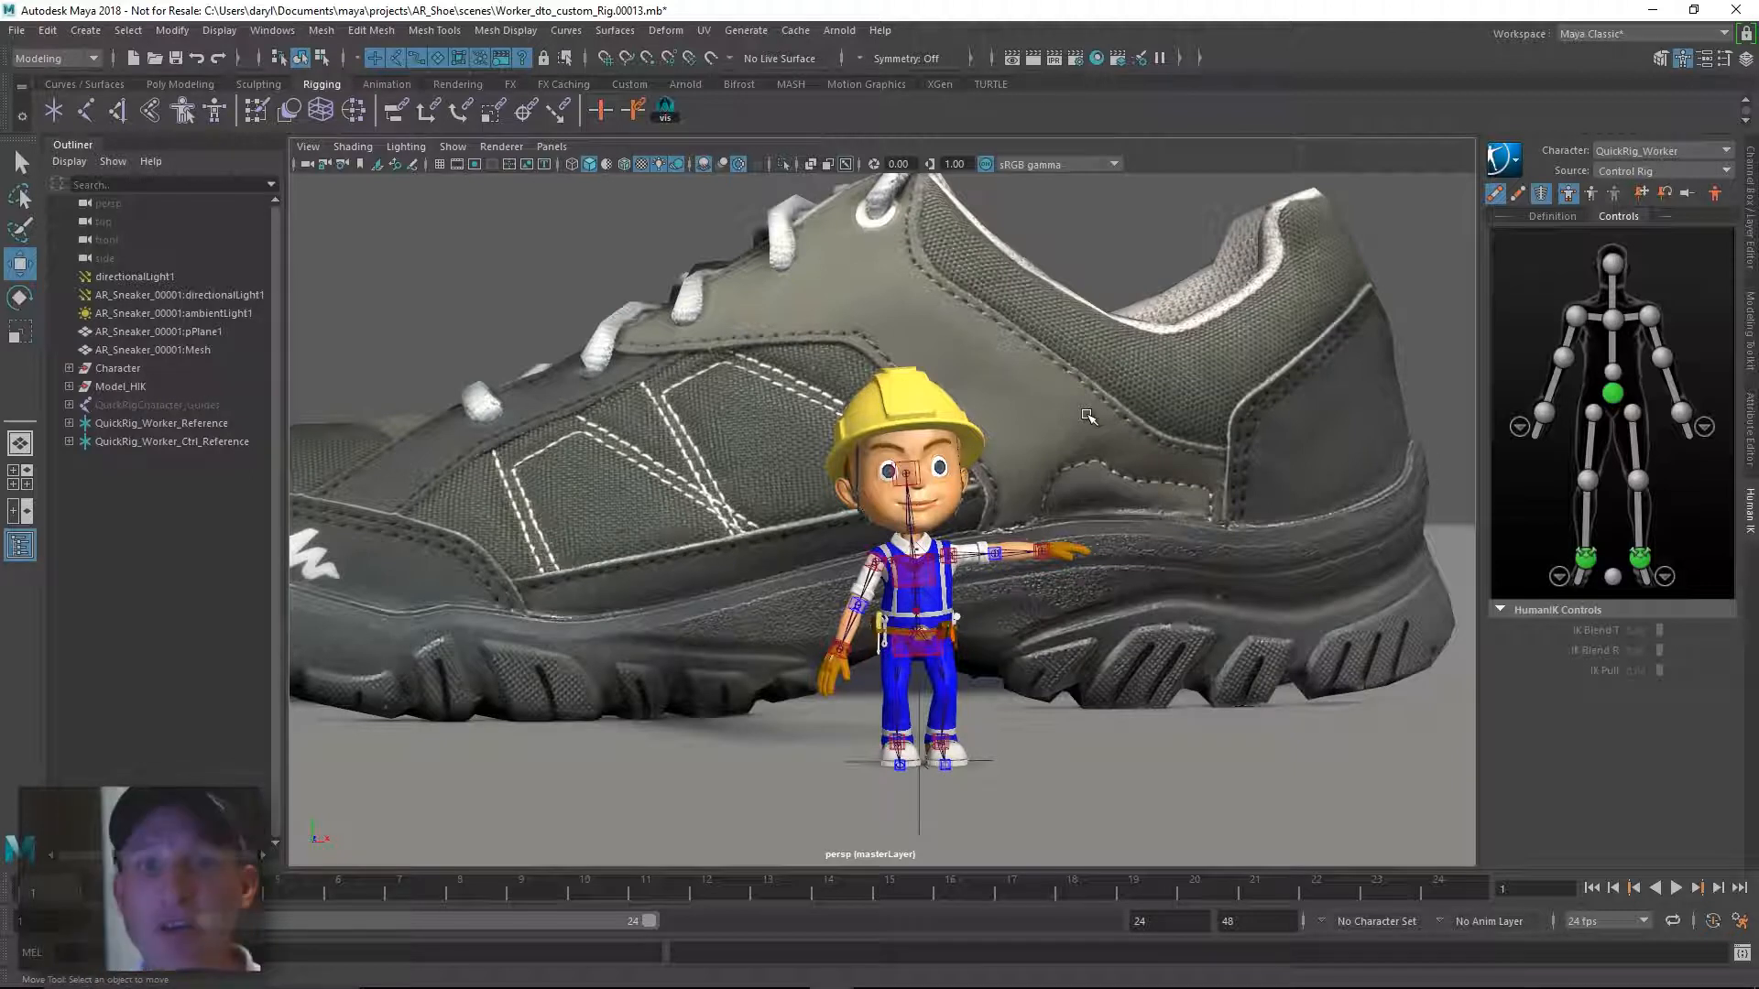
Set the current HumanIK character to None and import the HumanIK animation example into the scene.
click(1646, 154)
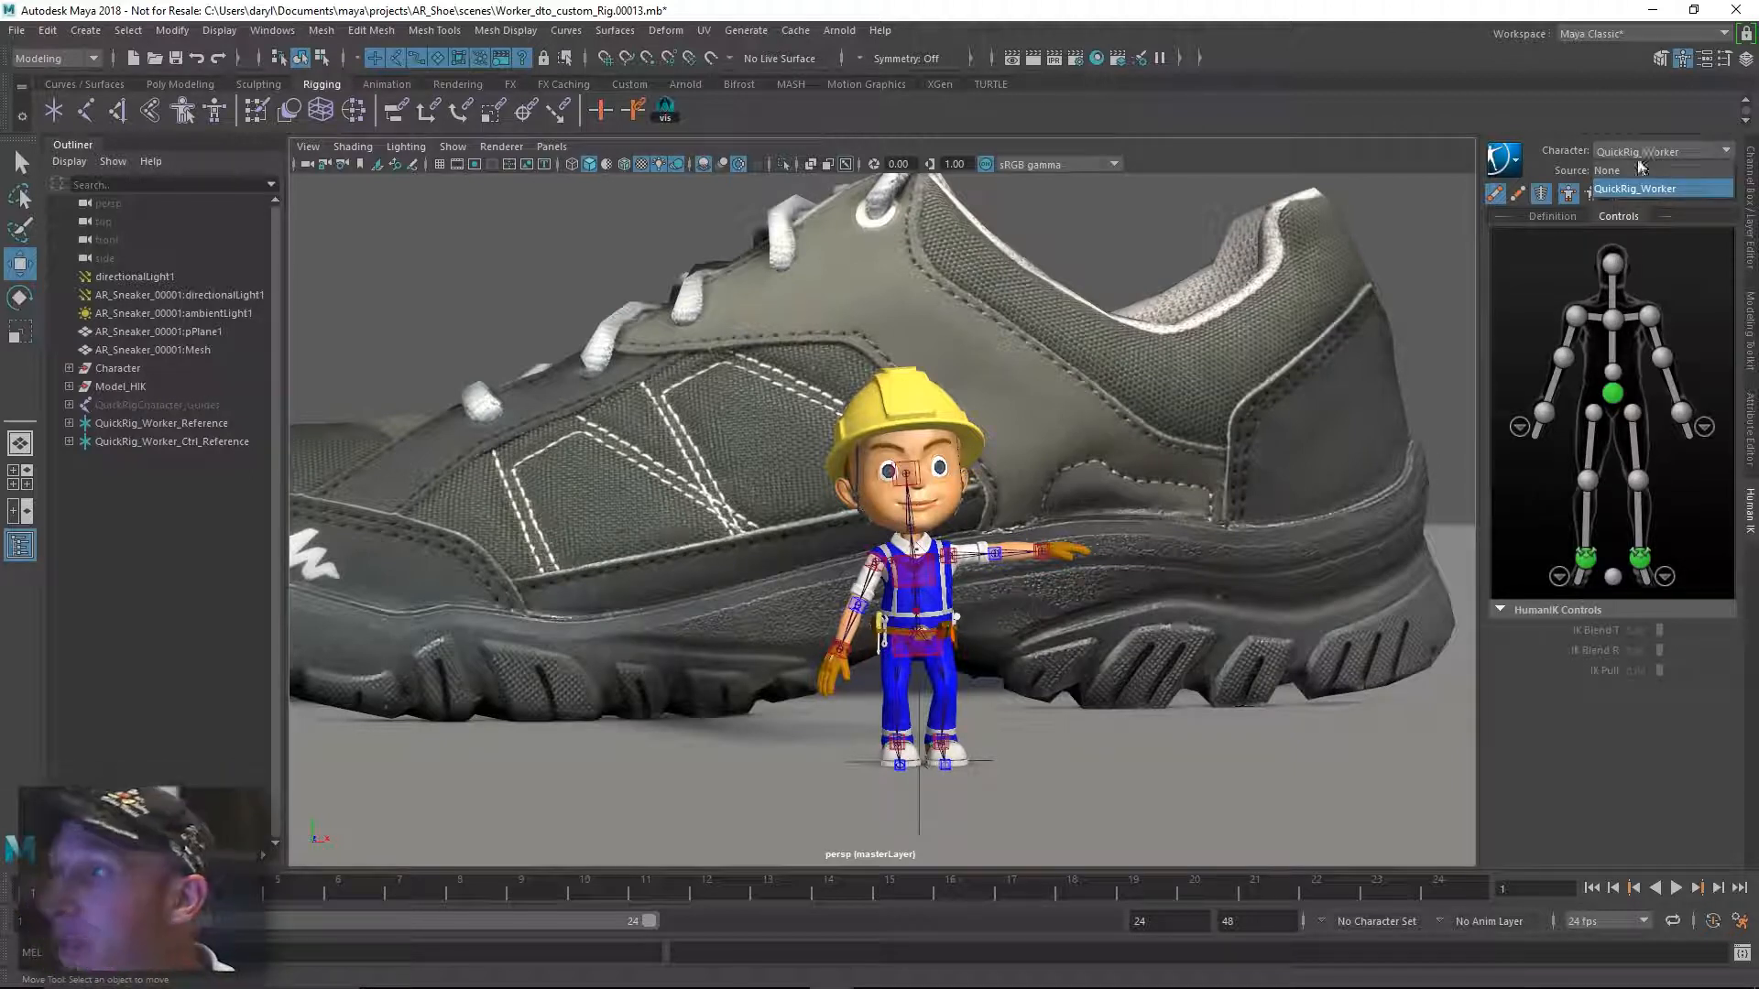
click(1640, 170)
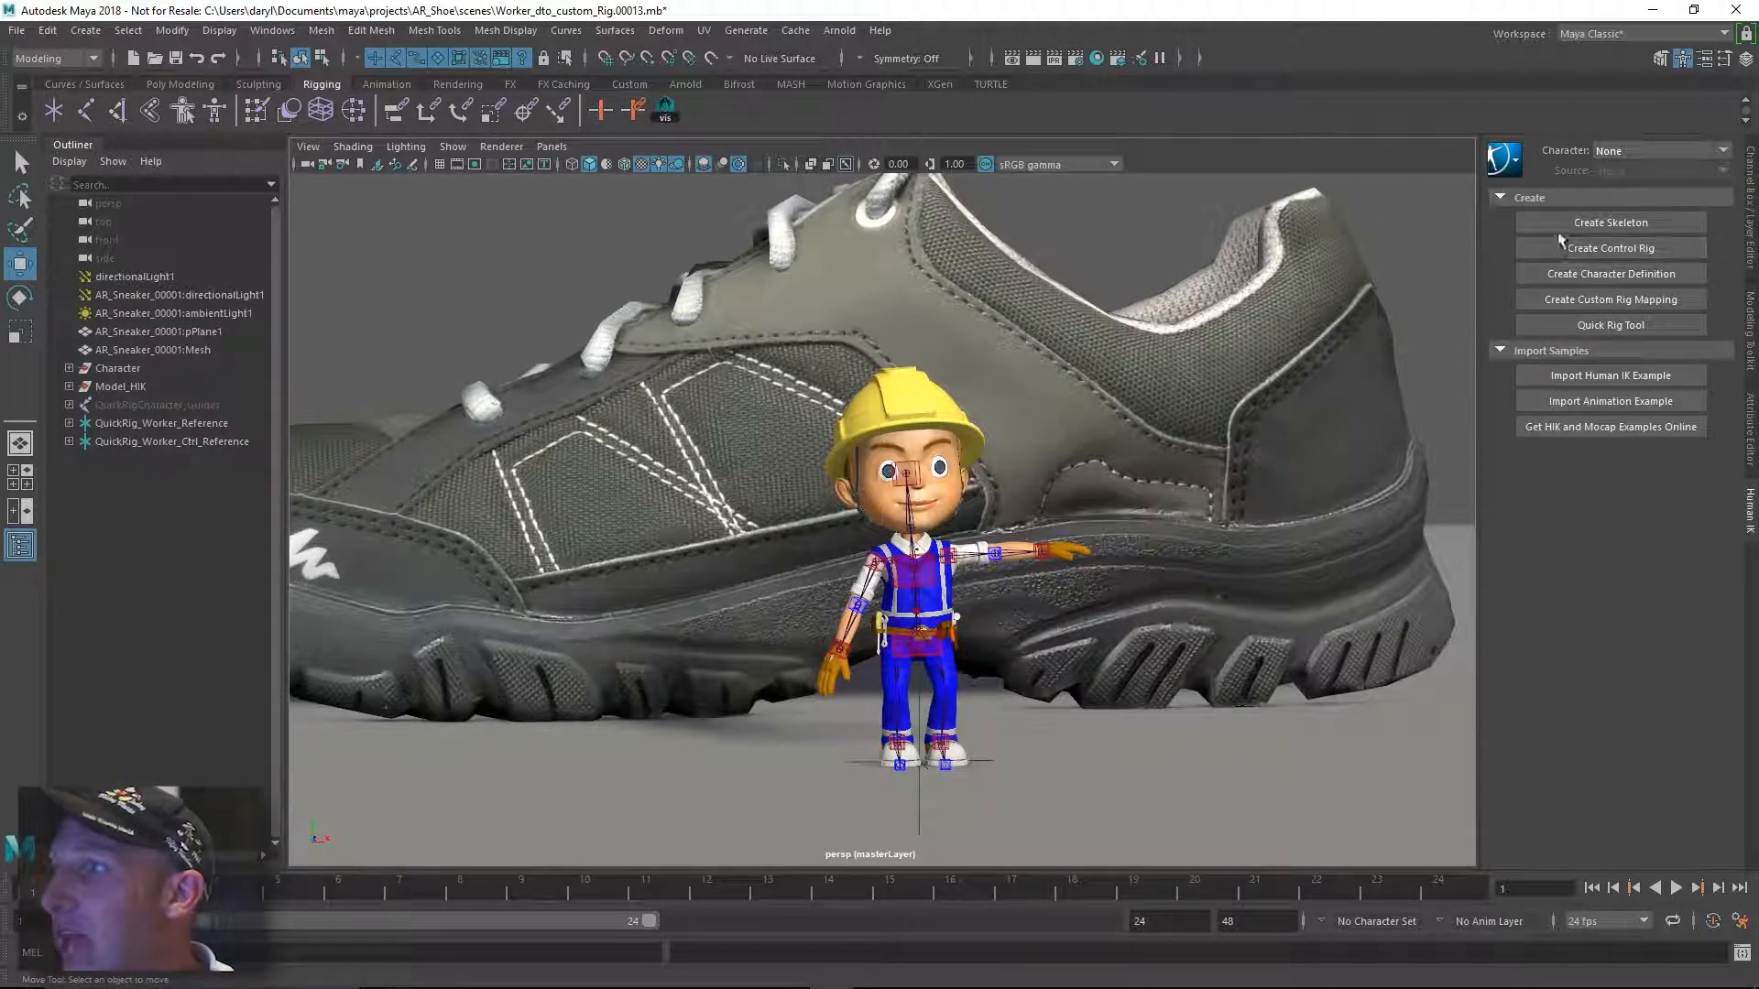
click(1559, 400)
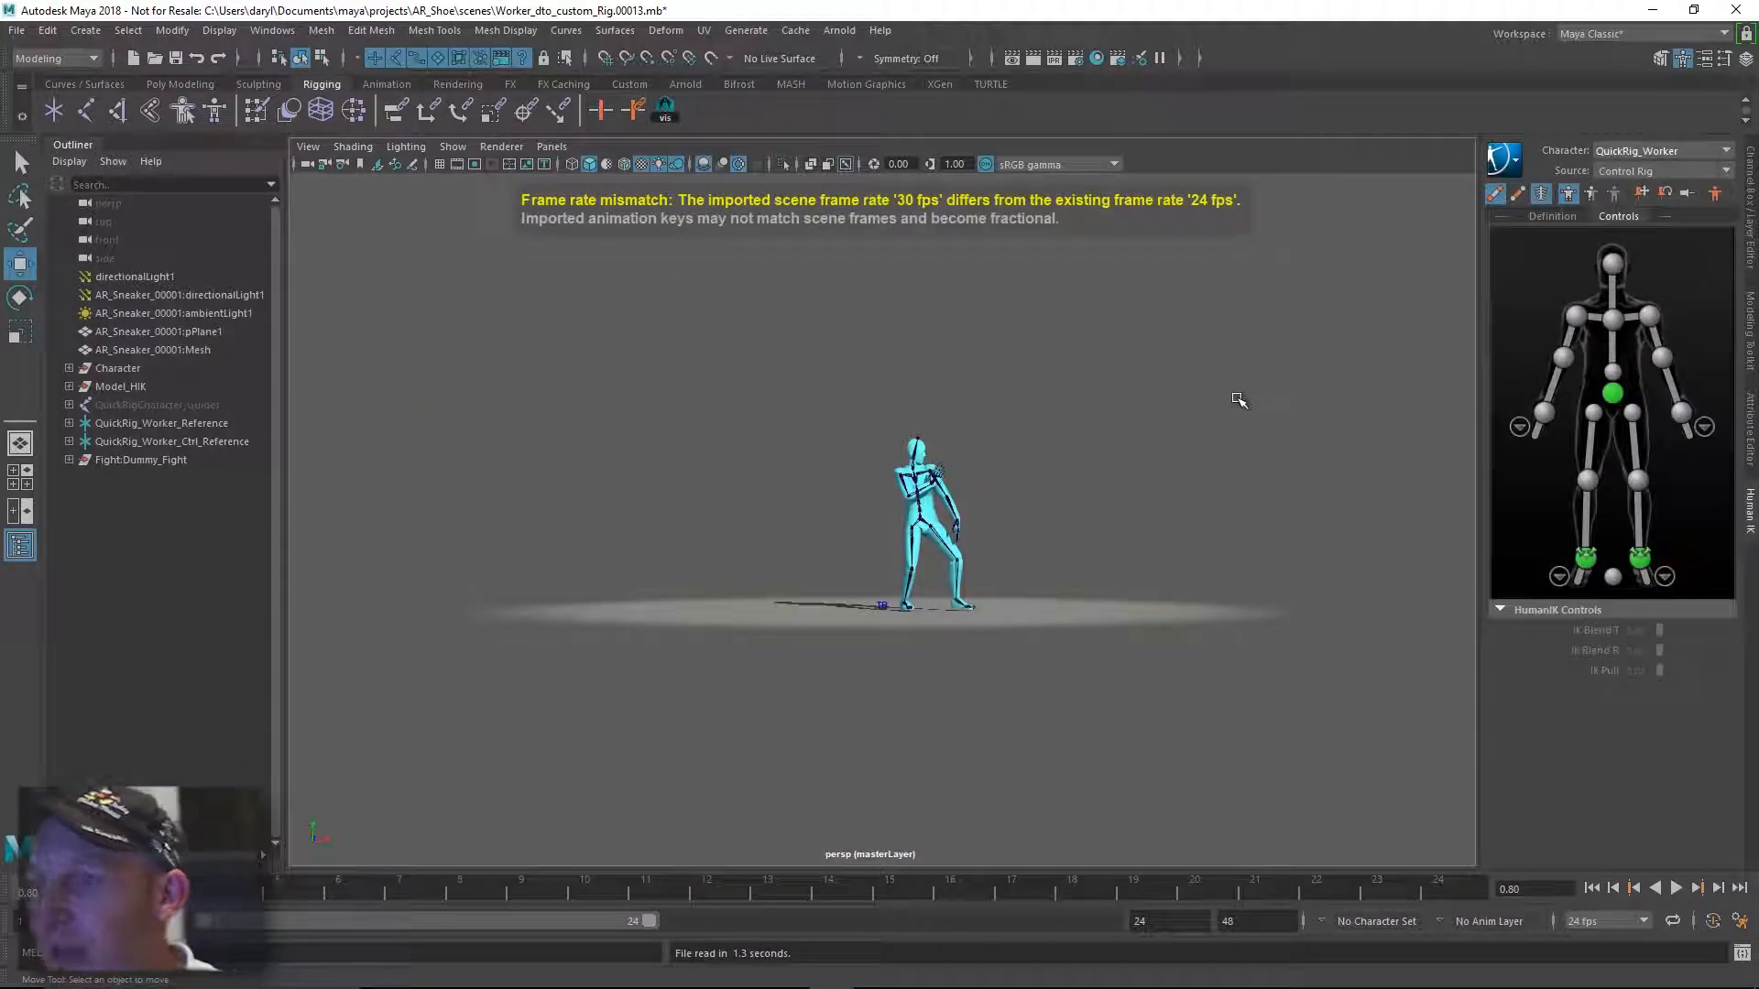
alt+right_drag(649, 472, 1112, 466)
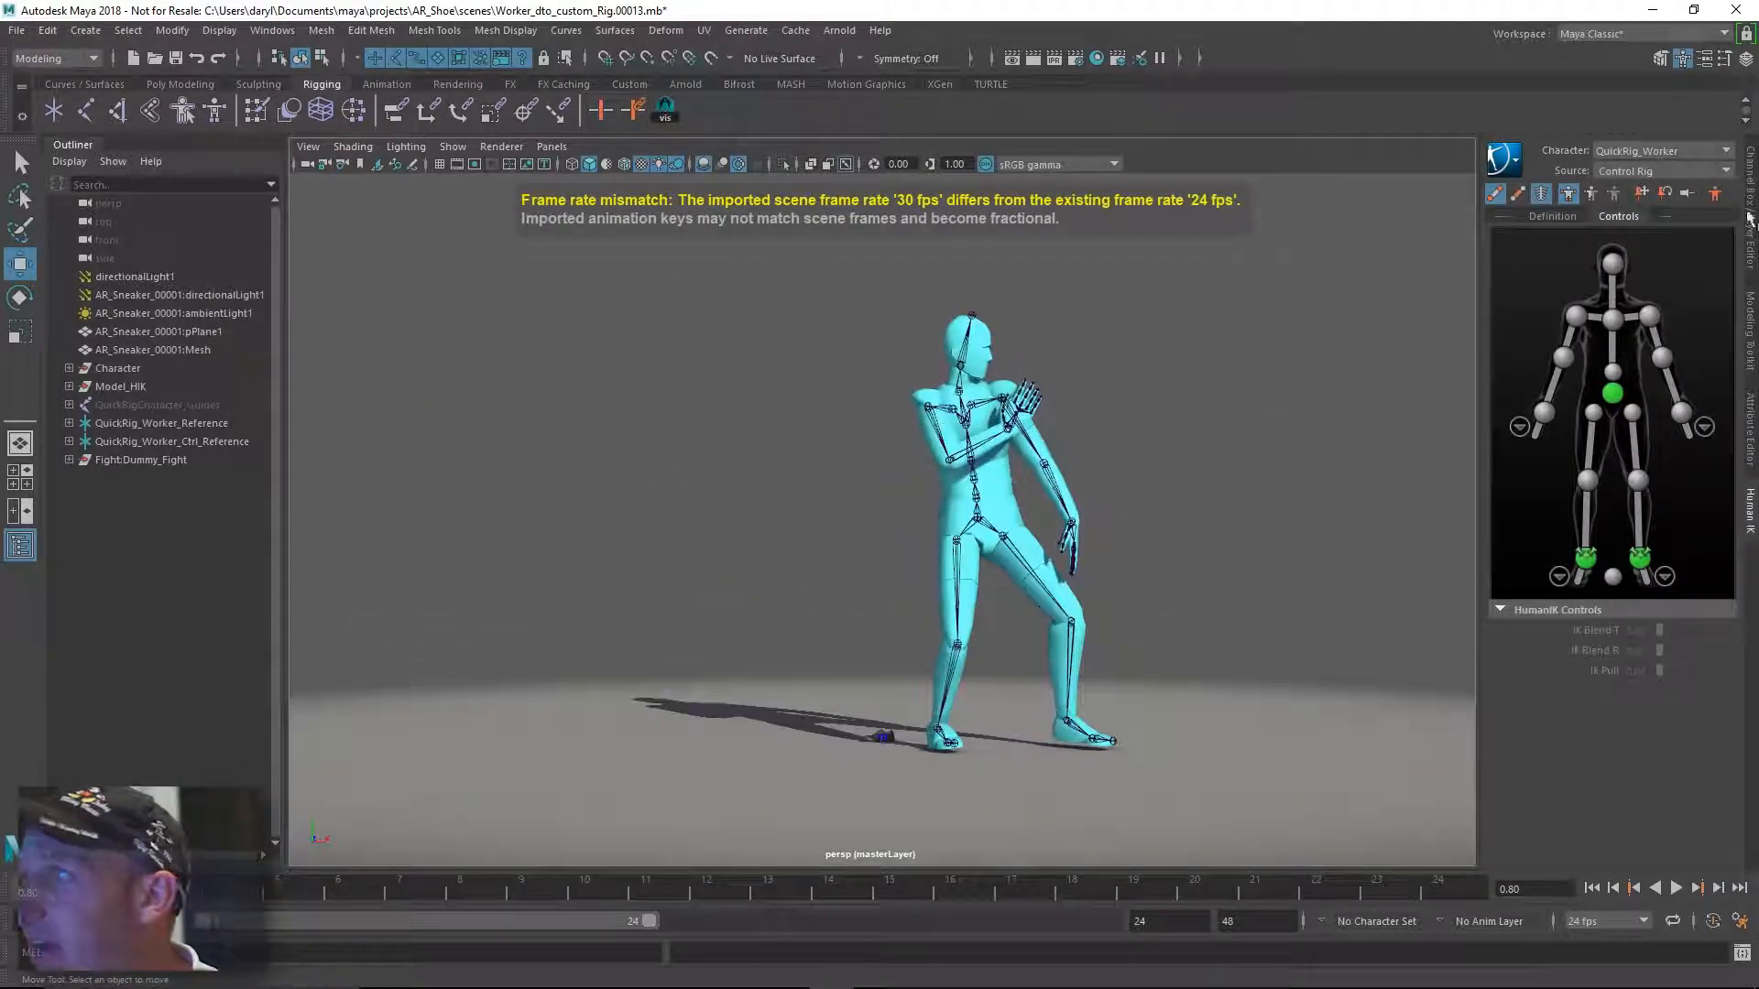
Make Dummy_Fight the current HumanIK character and check its right and left upper-leg bones in its definition.
click(1626, 154)
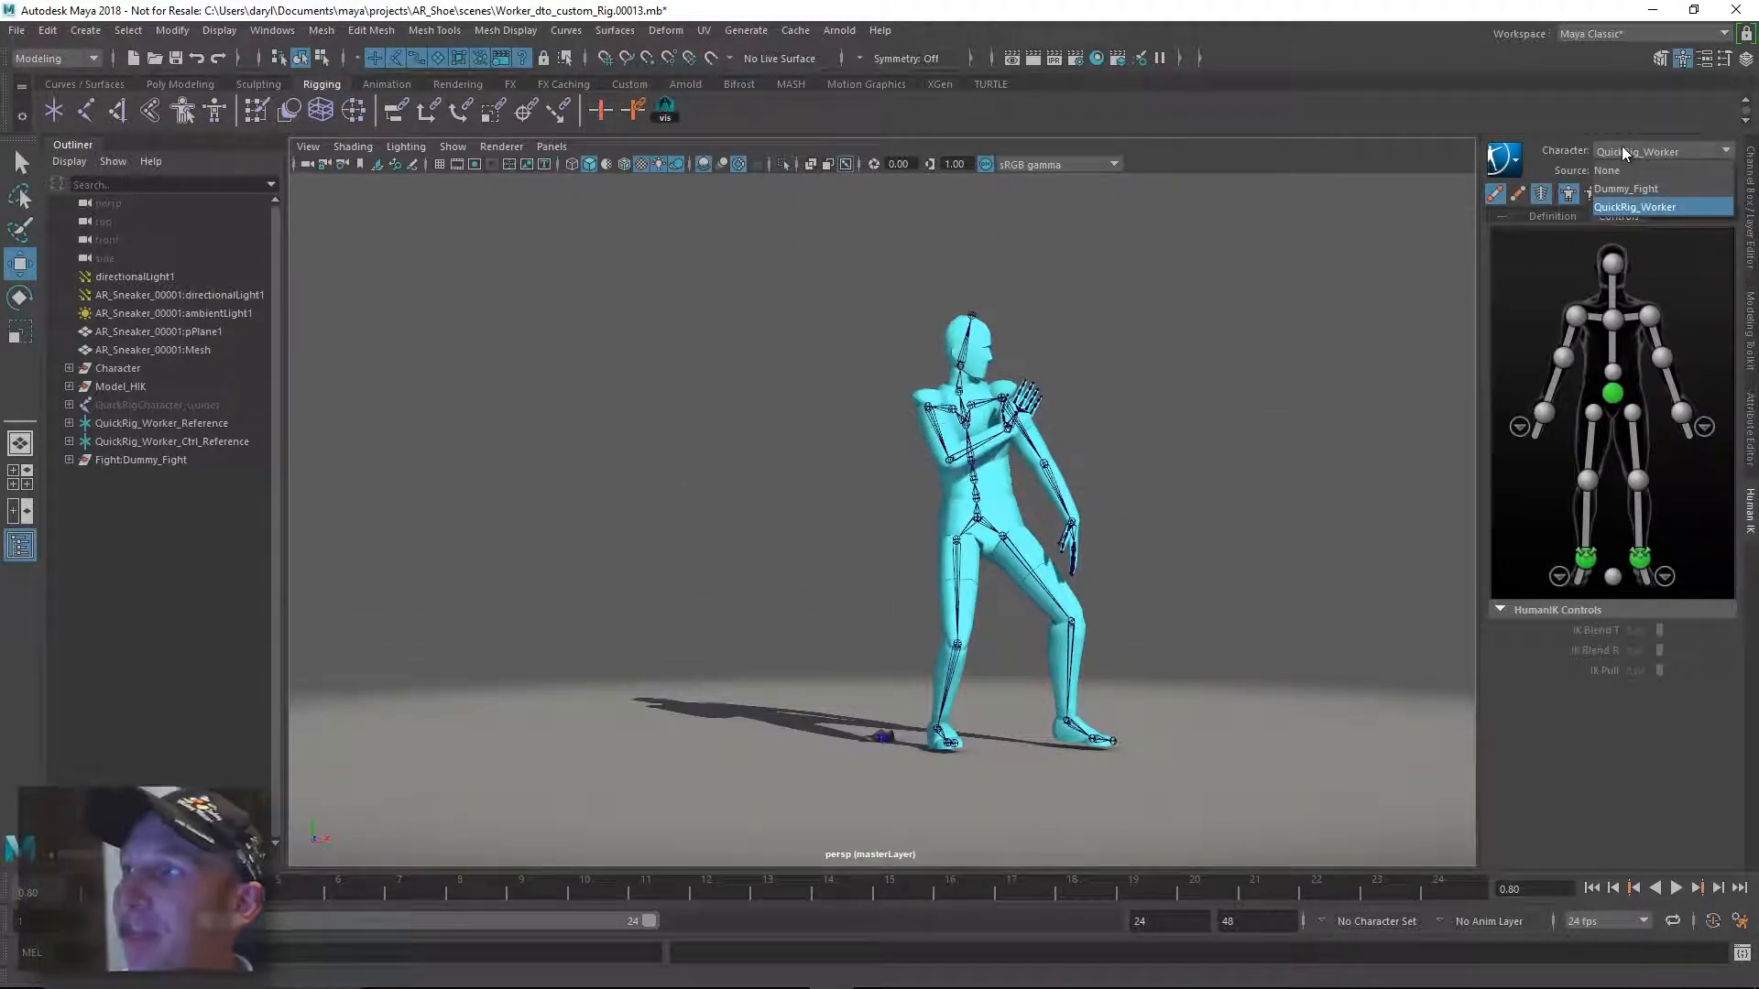
click(1667, 191)
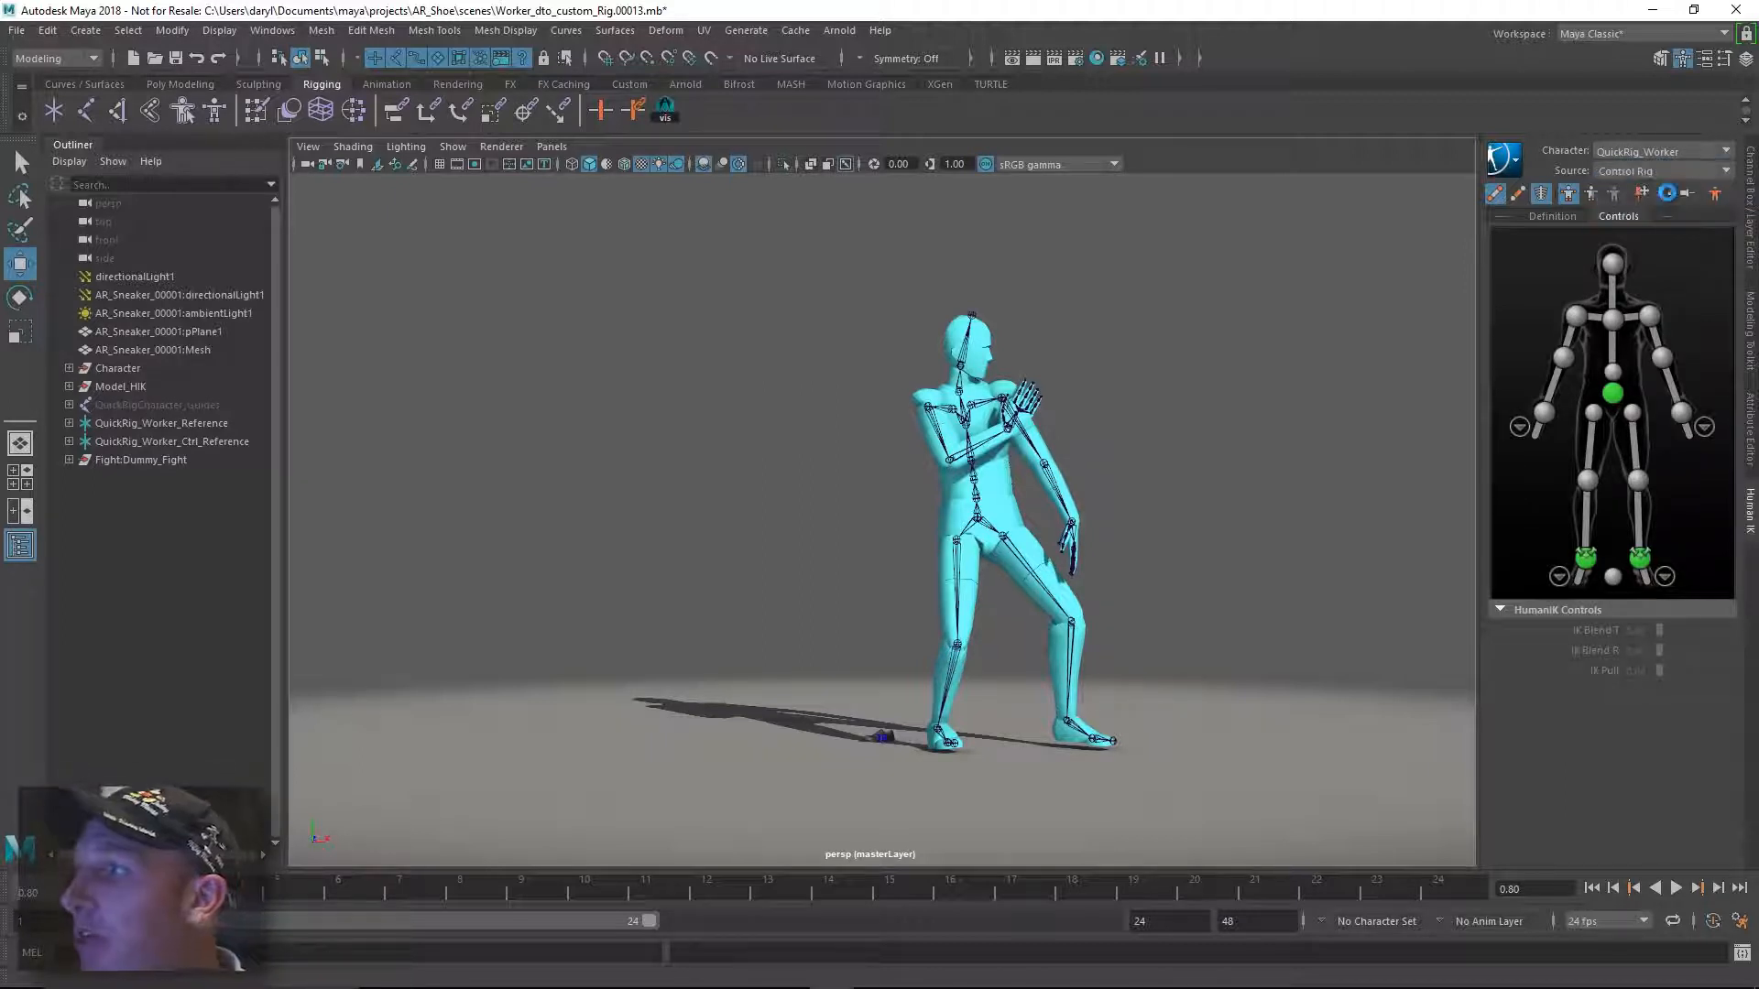
click(1552, 216)
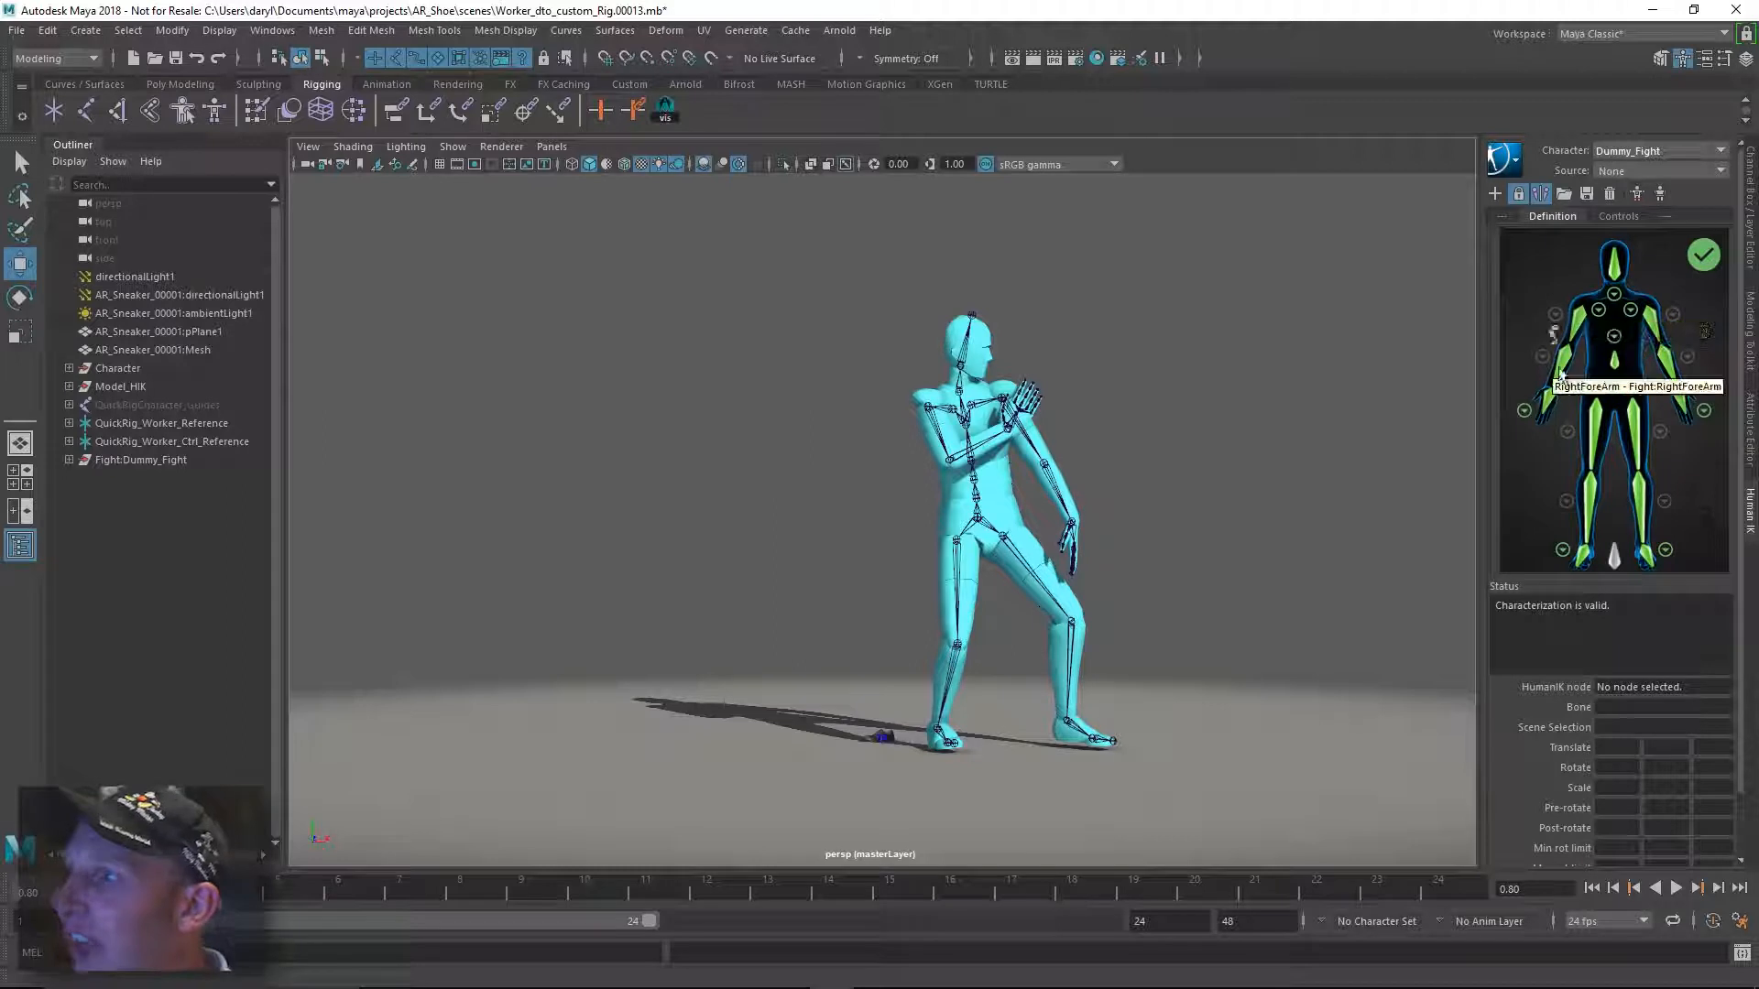
click(1592, 449)
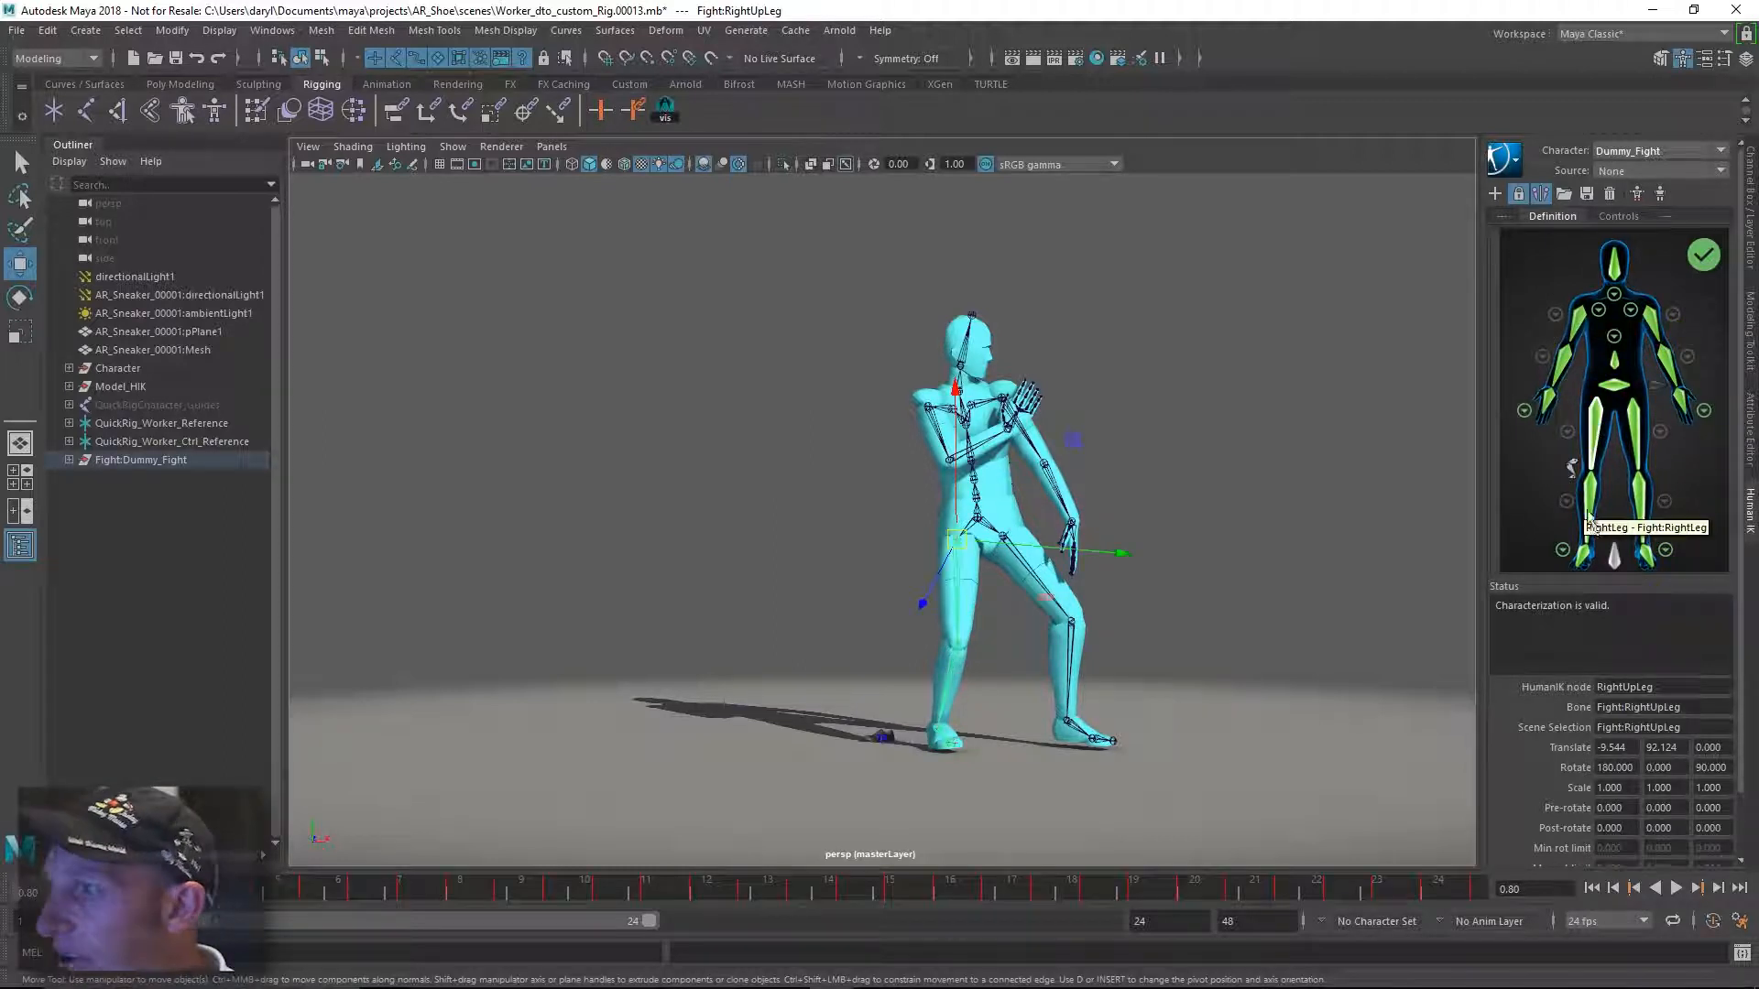
click(1636, 446)
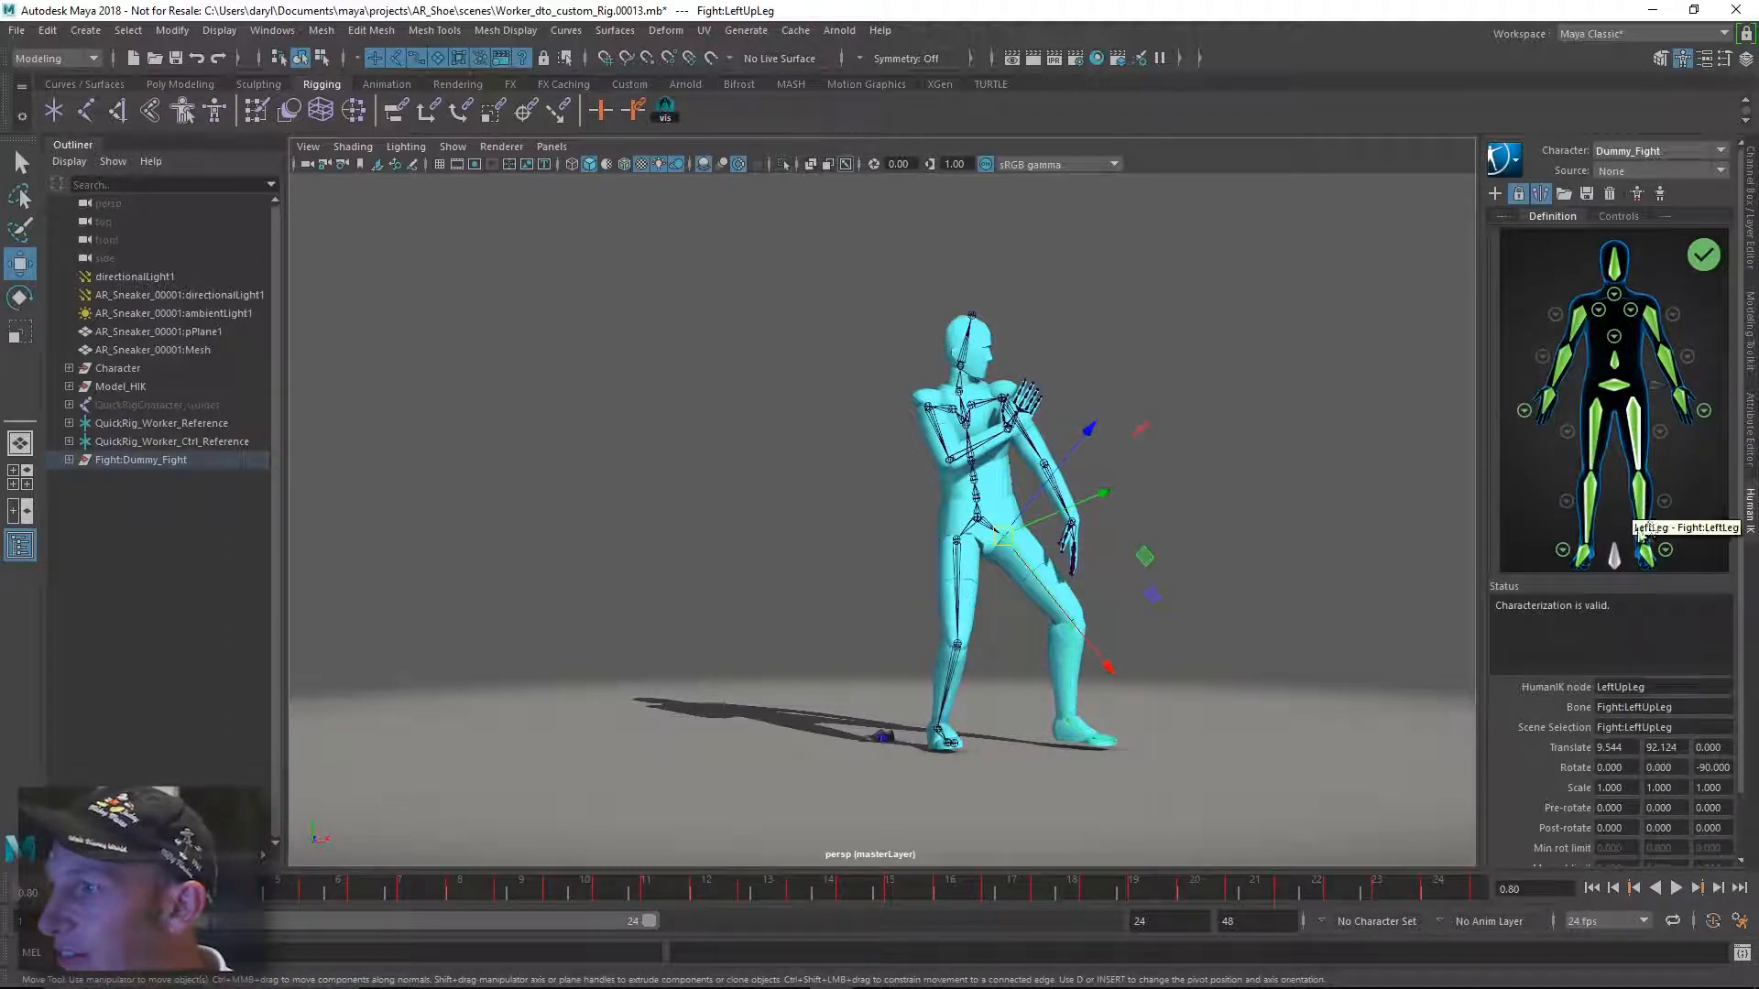
Go to frame 1 and briefly play back the imported fight animation on the dummy.
alt+right_drag(979, 511, 881, 523)
alt+middle_drag(822, 450, 850, 514)
mouse_move(32, 894)
mouse_down()
mouse_move(565, 895)
mouse_move(33, 895)
mouse_up()
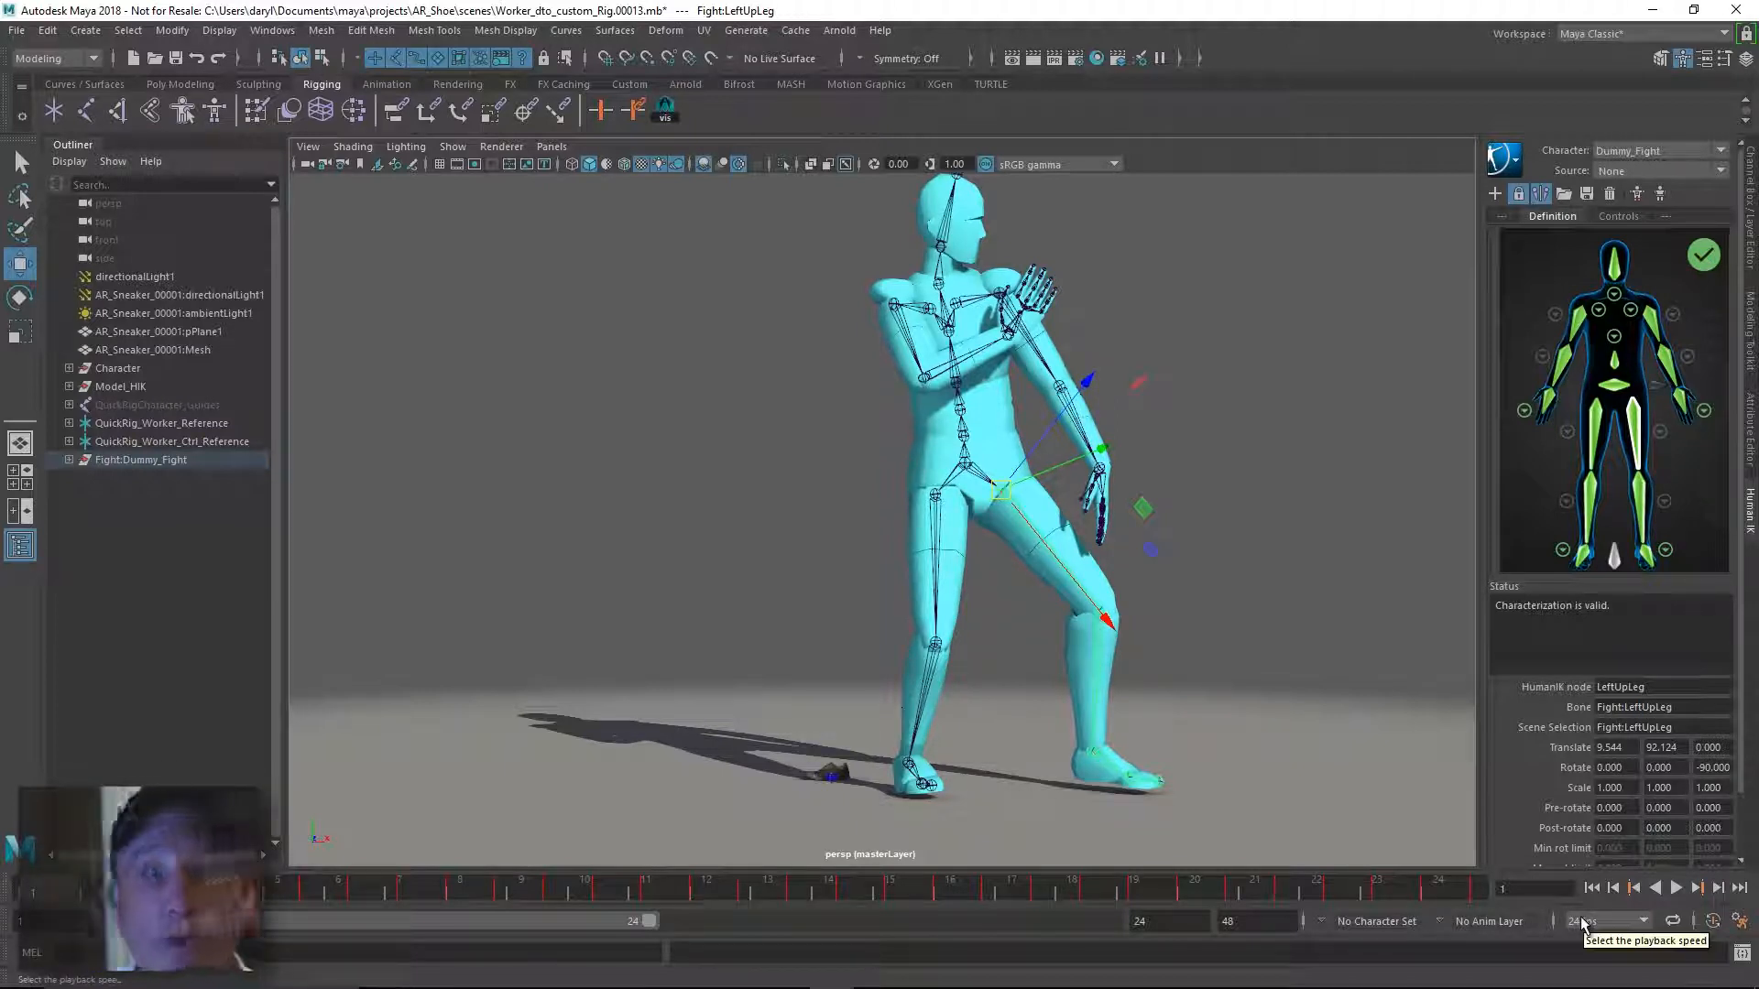
click(1674, 888)
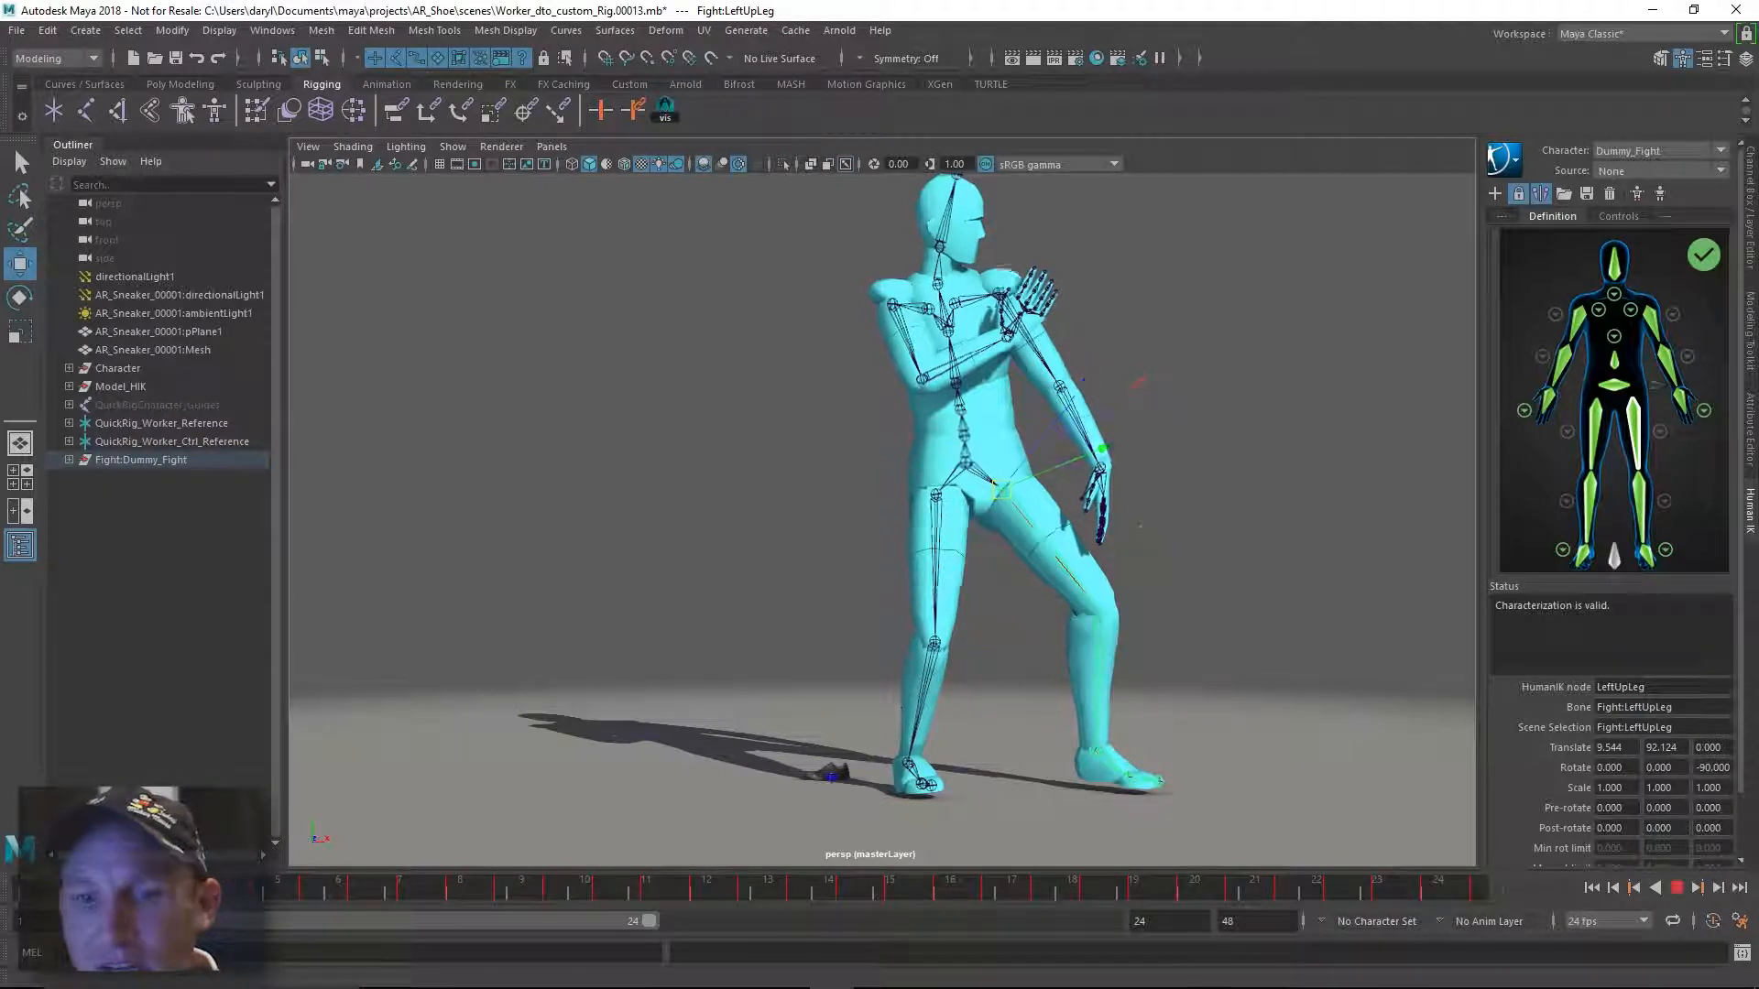
key(Escape)
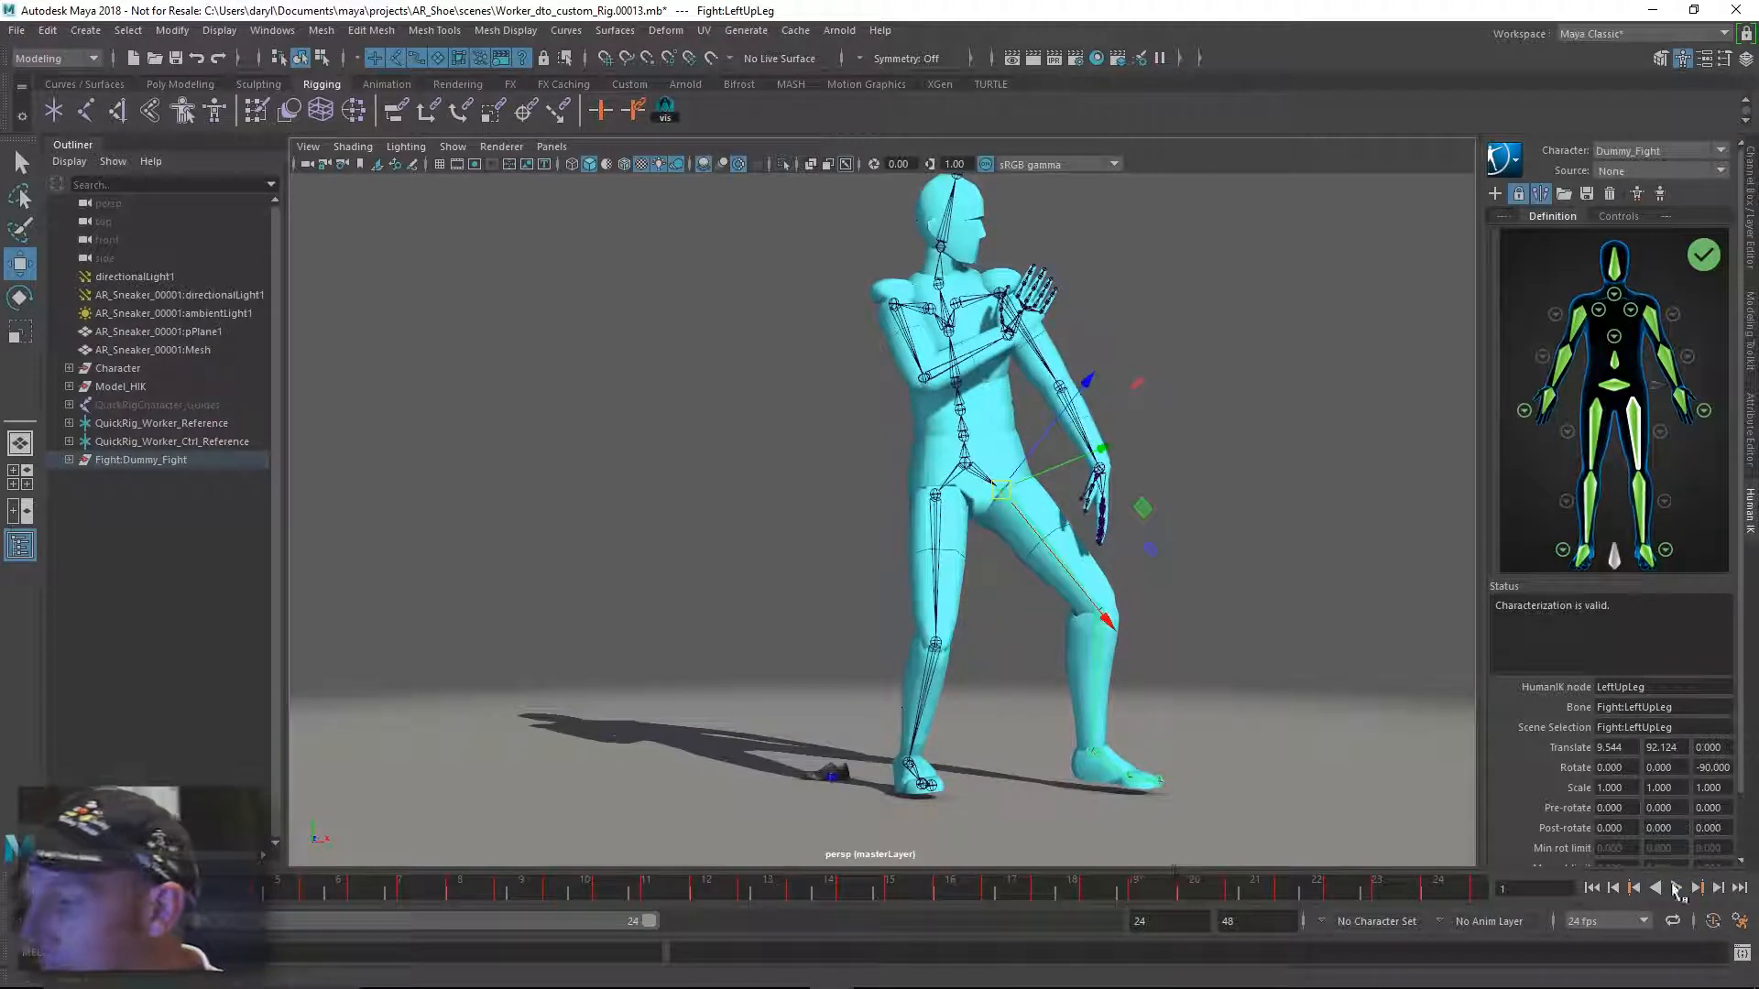
Set the playback speed to 30 fps and the end of the playback range to frame 140.
click(1607, 921)
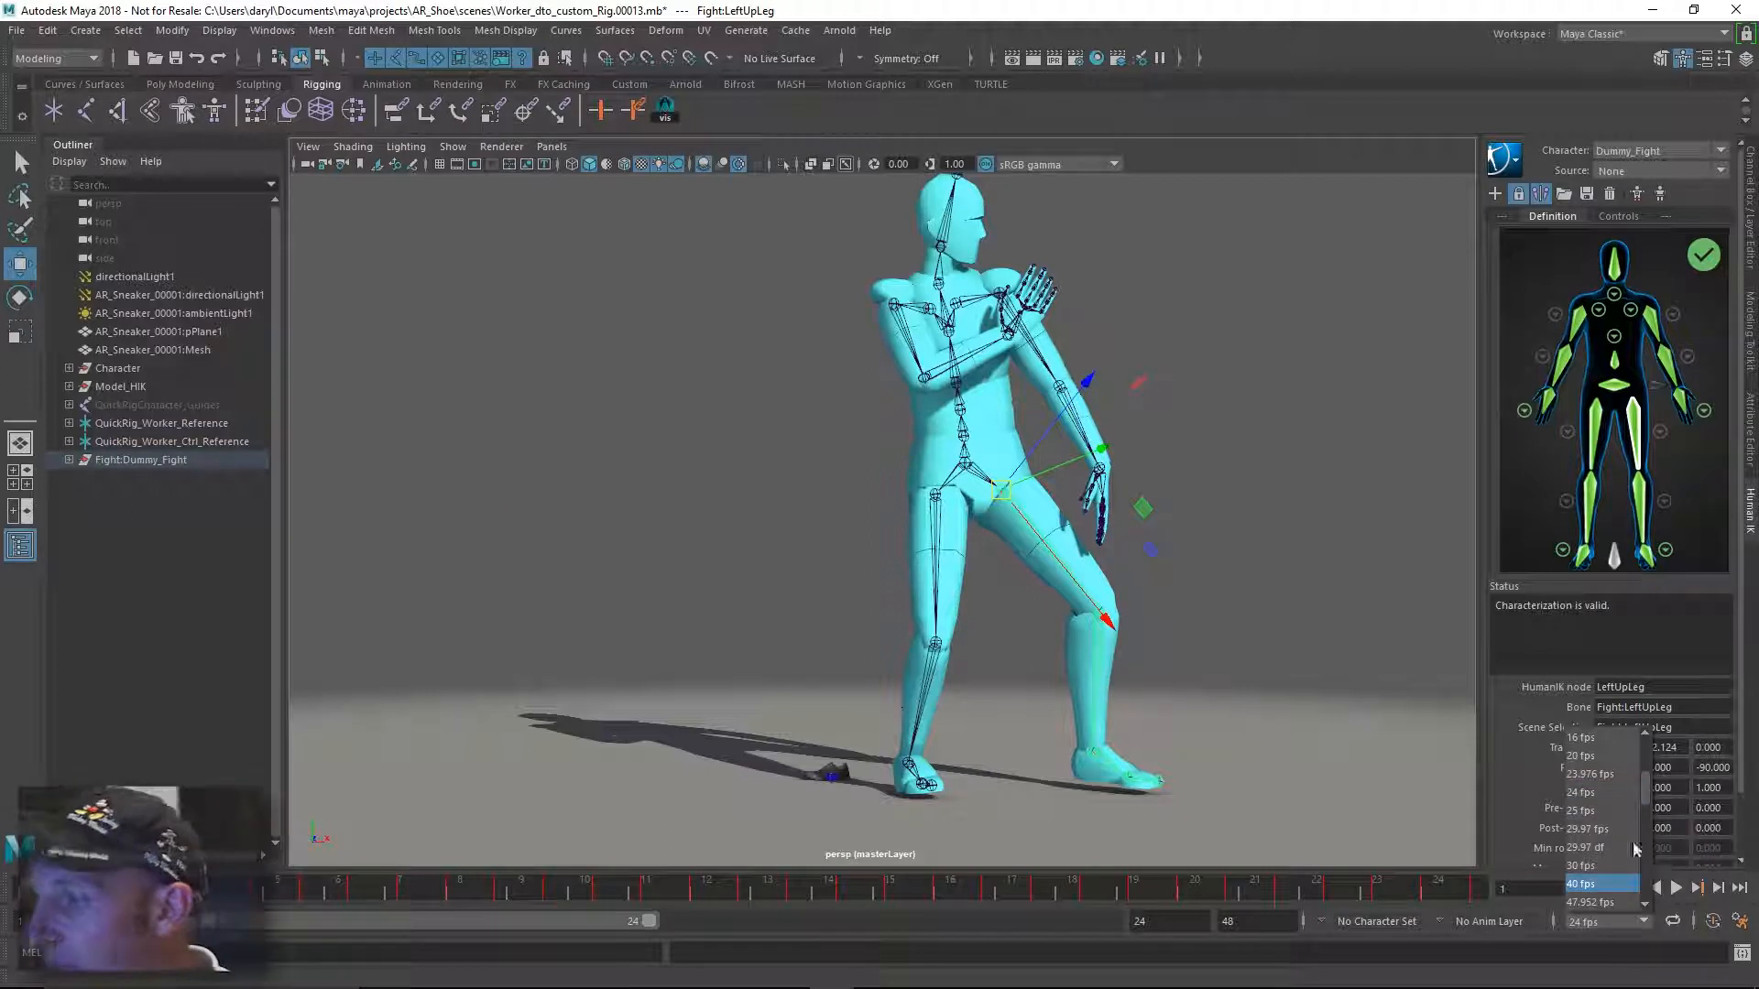
click(1591, 866)
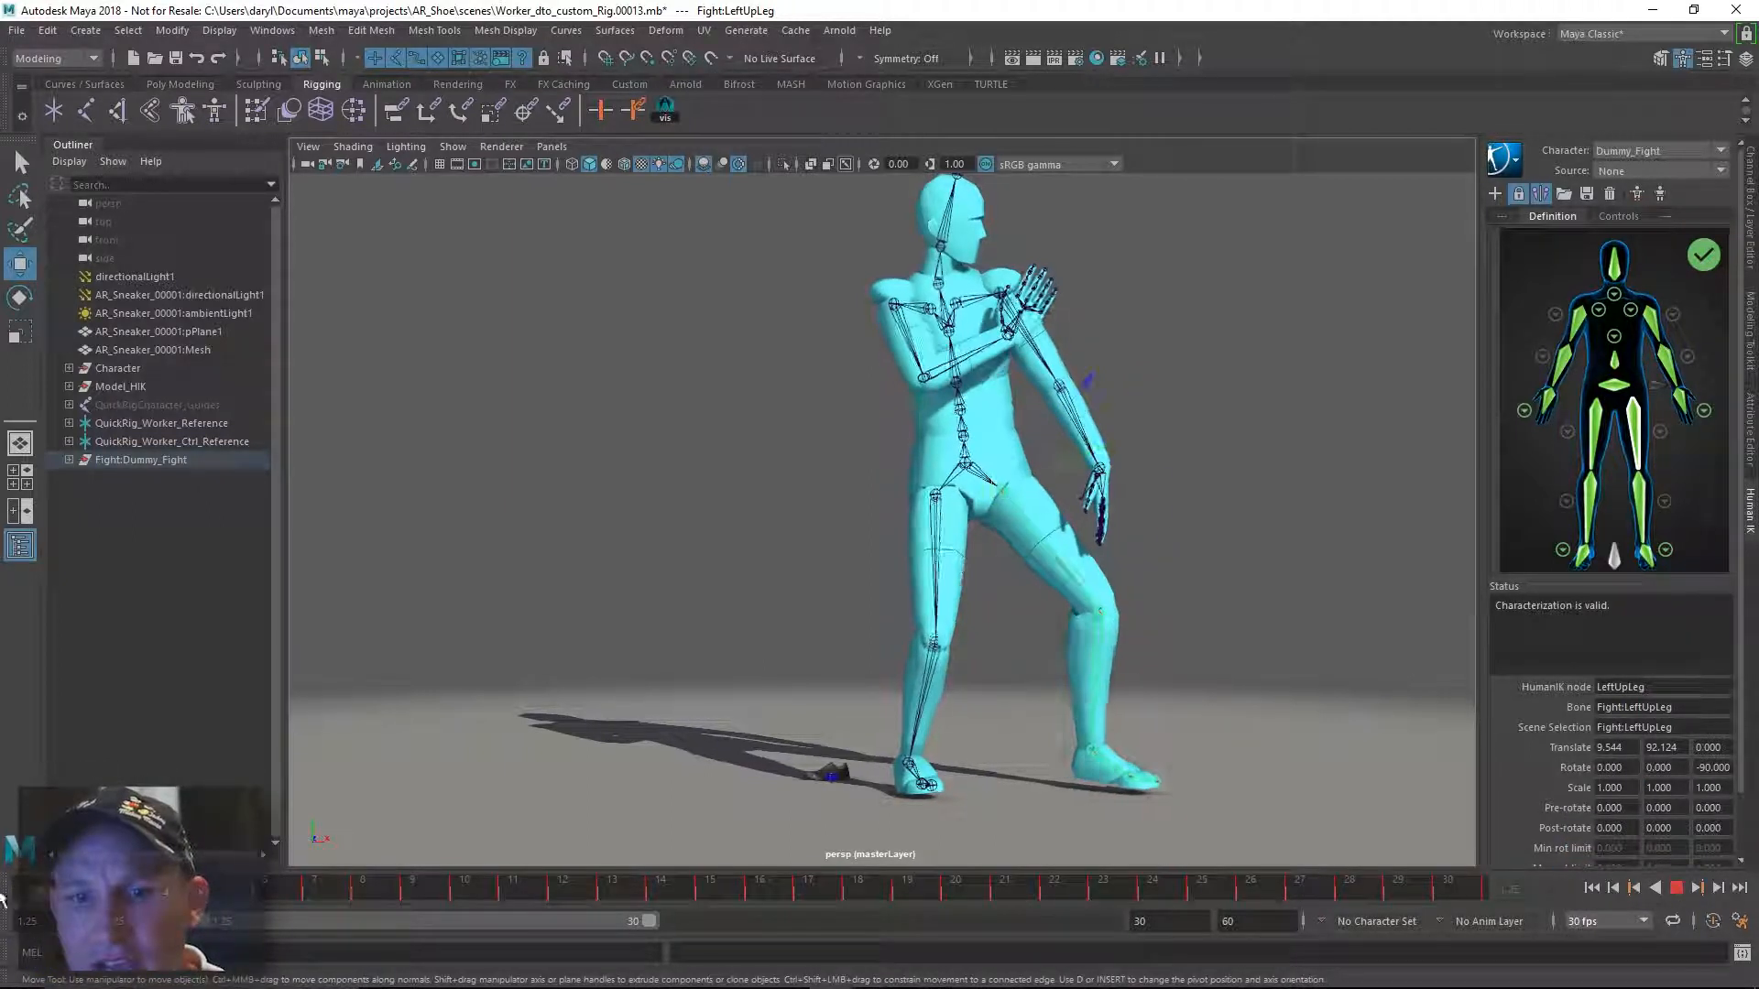
key(Return)
click(1164, 919)
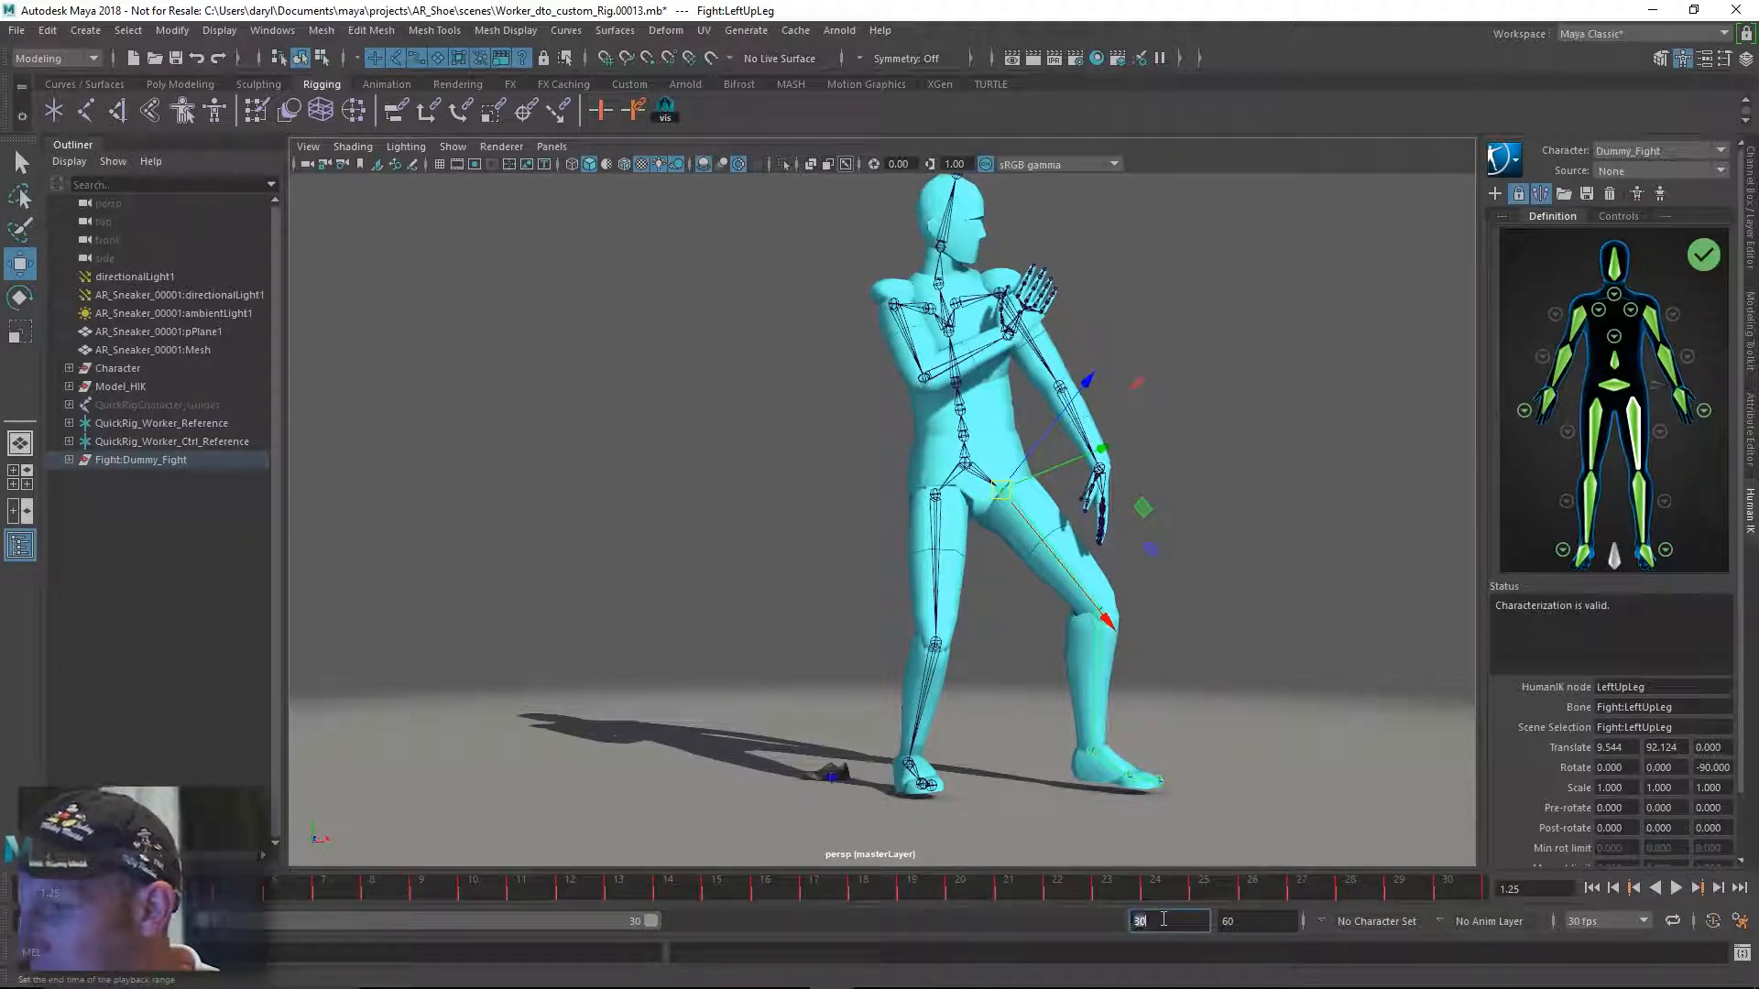
text(140)
key(Return)
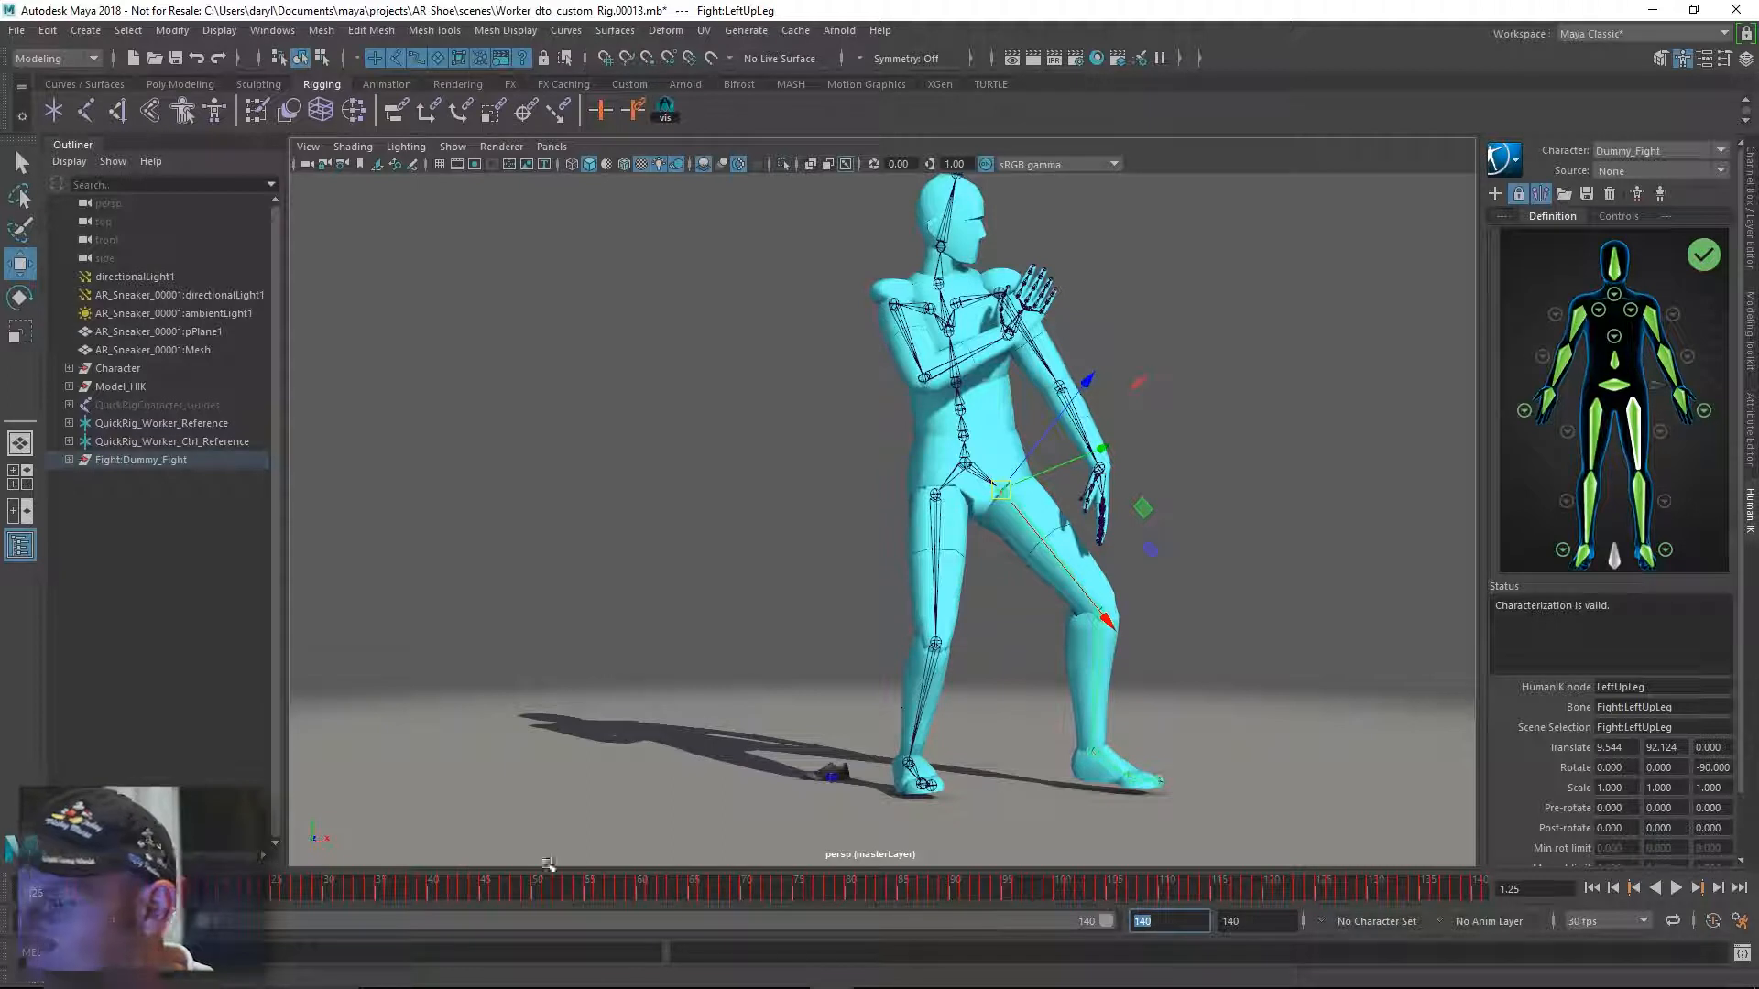
Play the dummy's fight animation over the full range, replay it from frame 58, and return to frame 1 for a closer view.
key(alt+v)
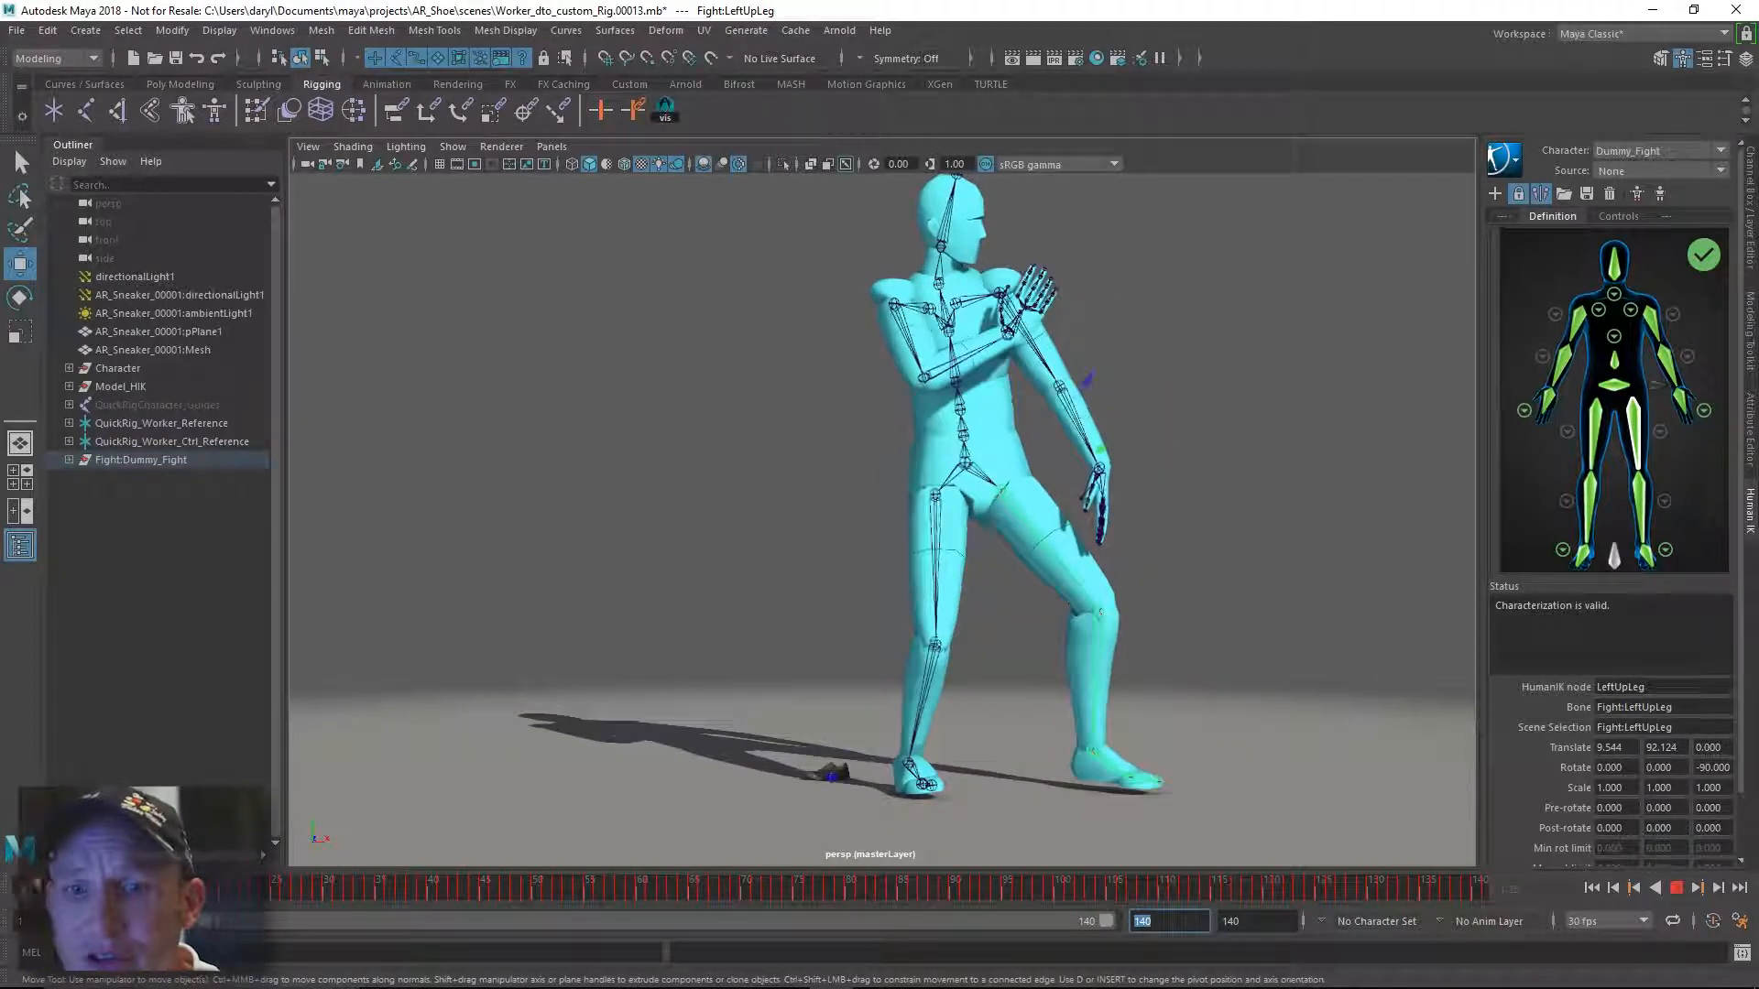
key(Escape)
alt+middle_drag(949, 585, 848, 642)
alt+right_drag(848, 641, 949, 531)
click(1131, 412)
alt+right_drag(1131, 412, 600, 623)
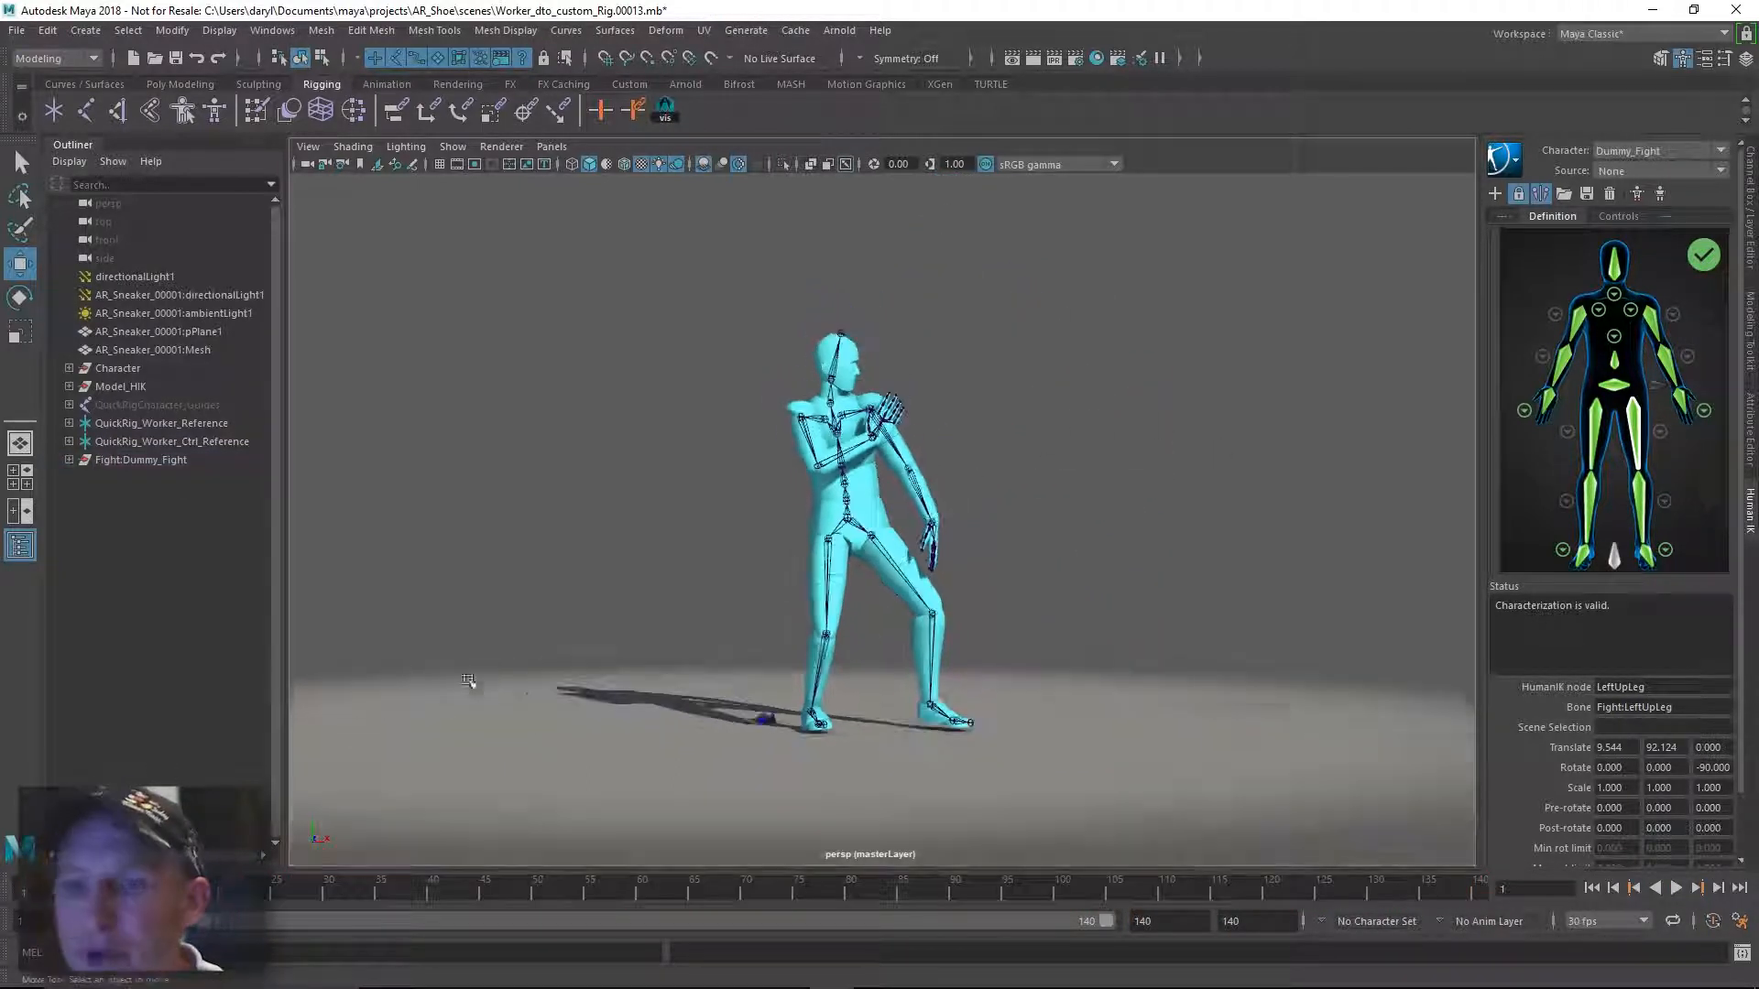
key(alt+v)
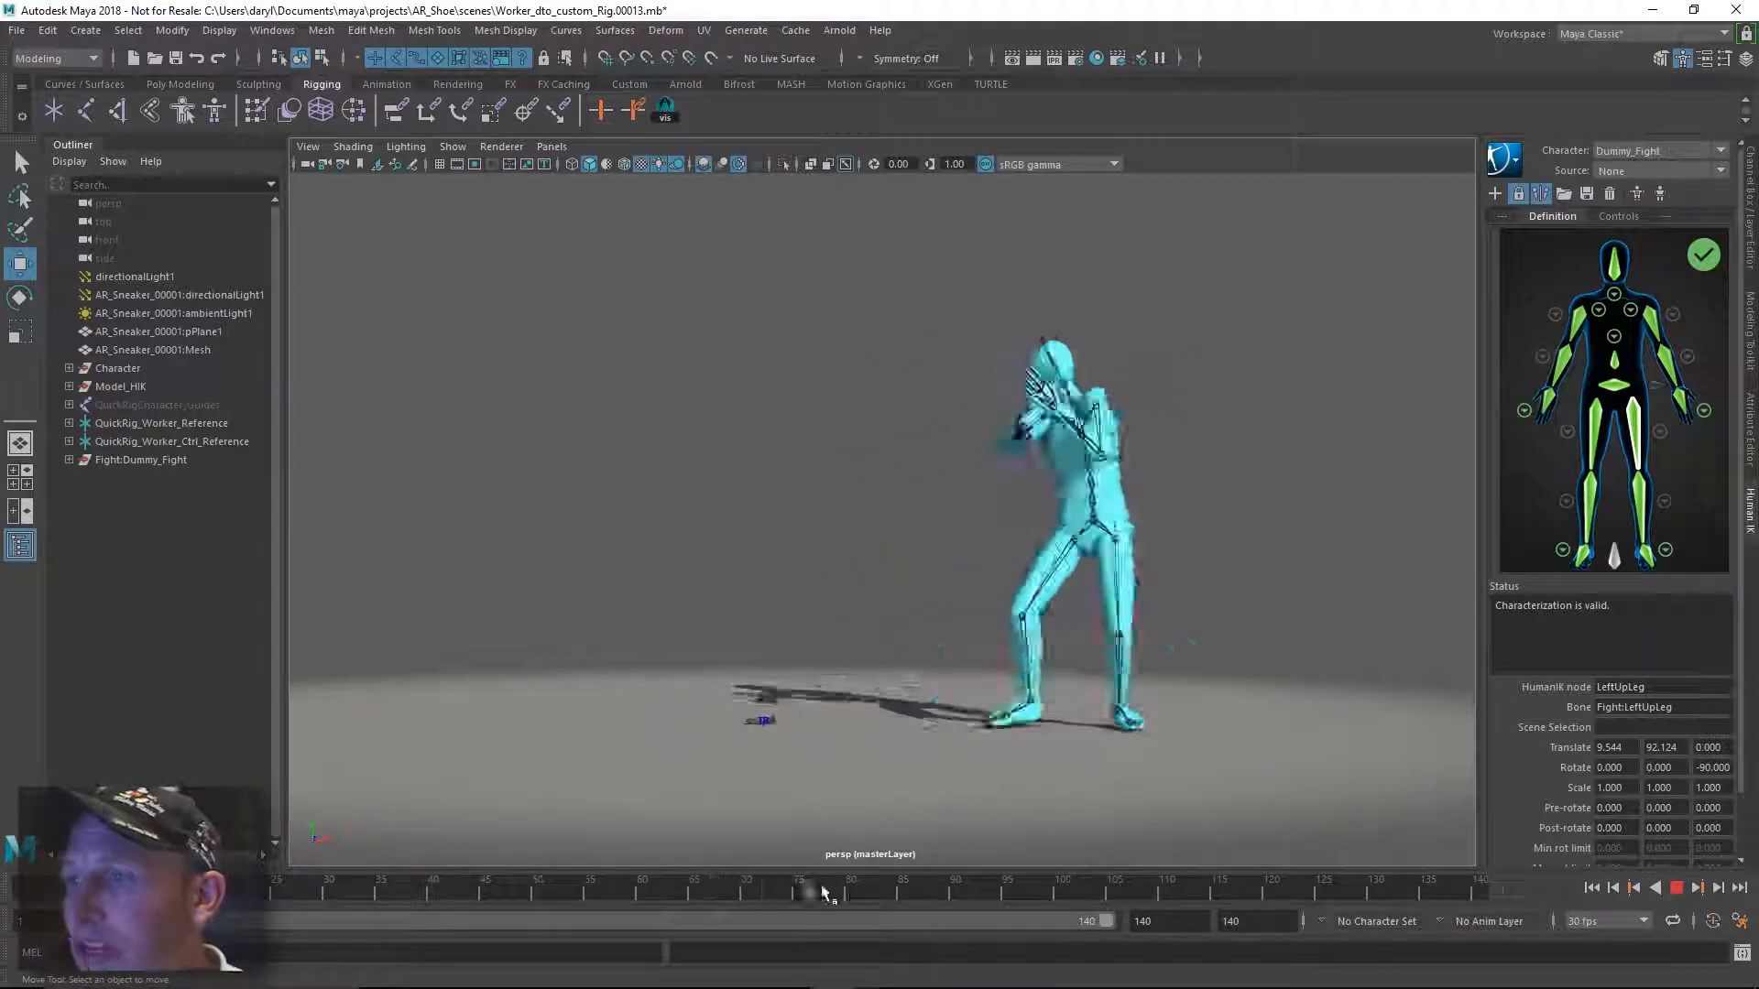
click(621, 890)
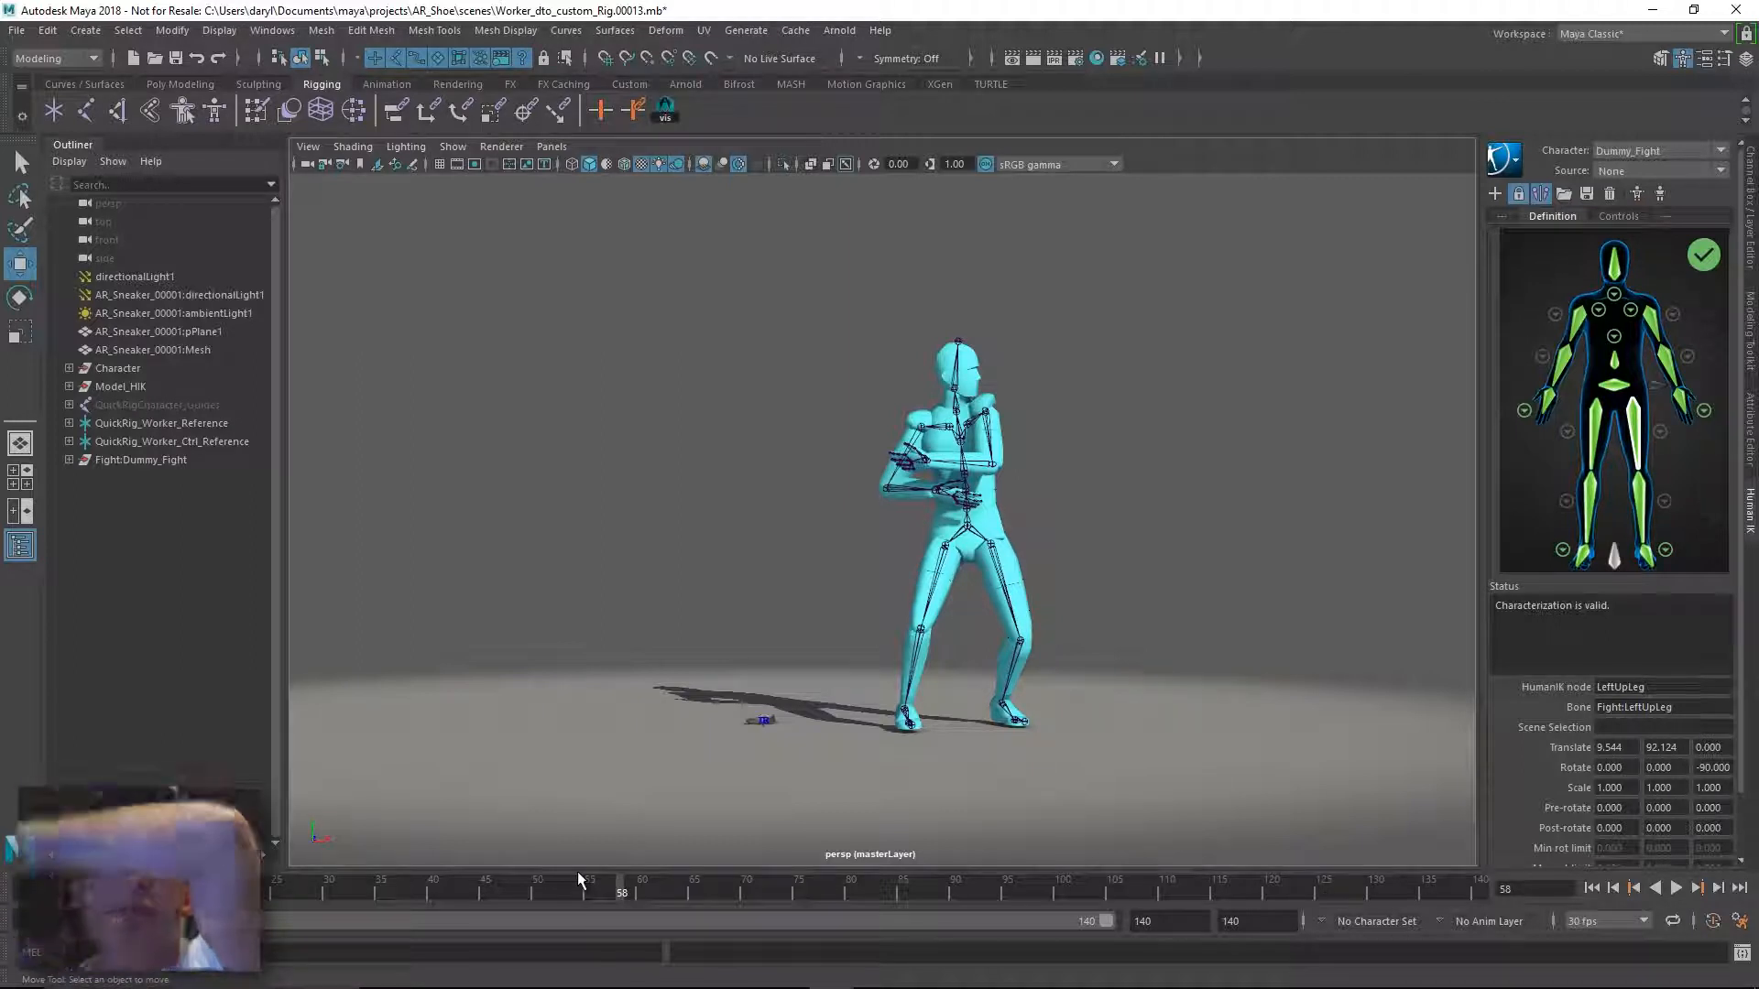
key(alt+v)
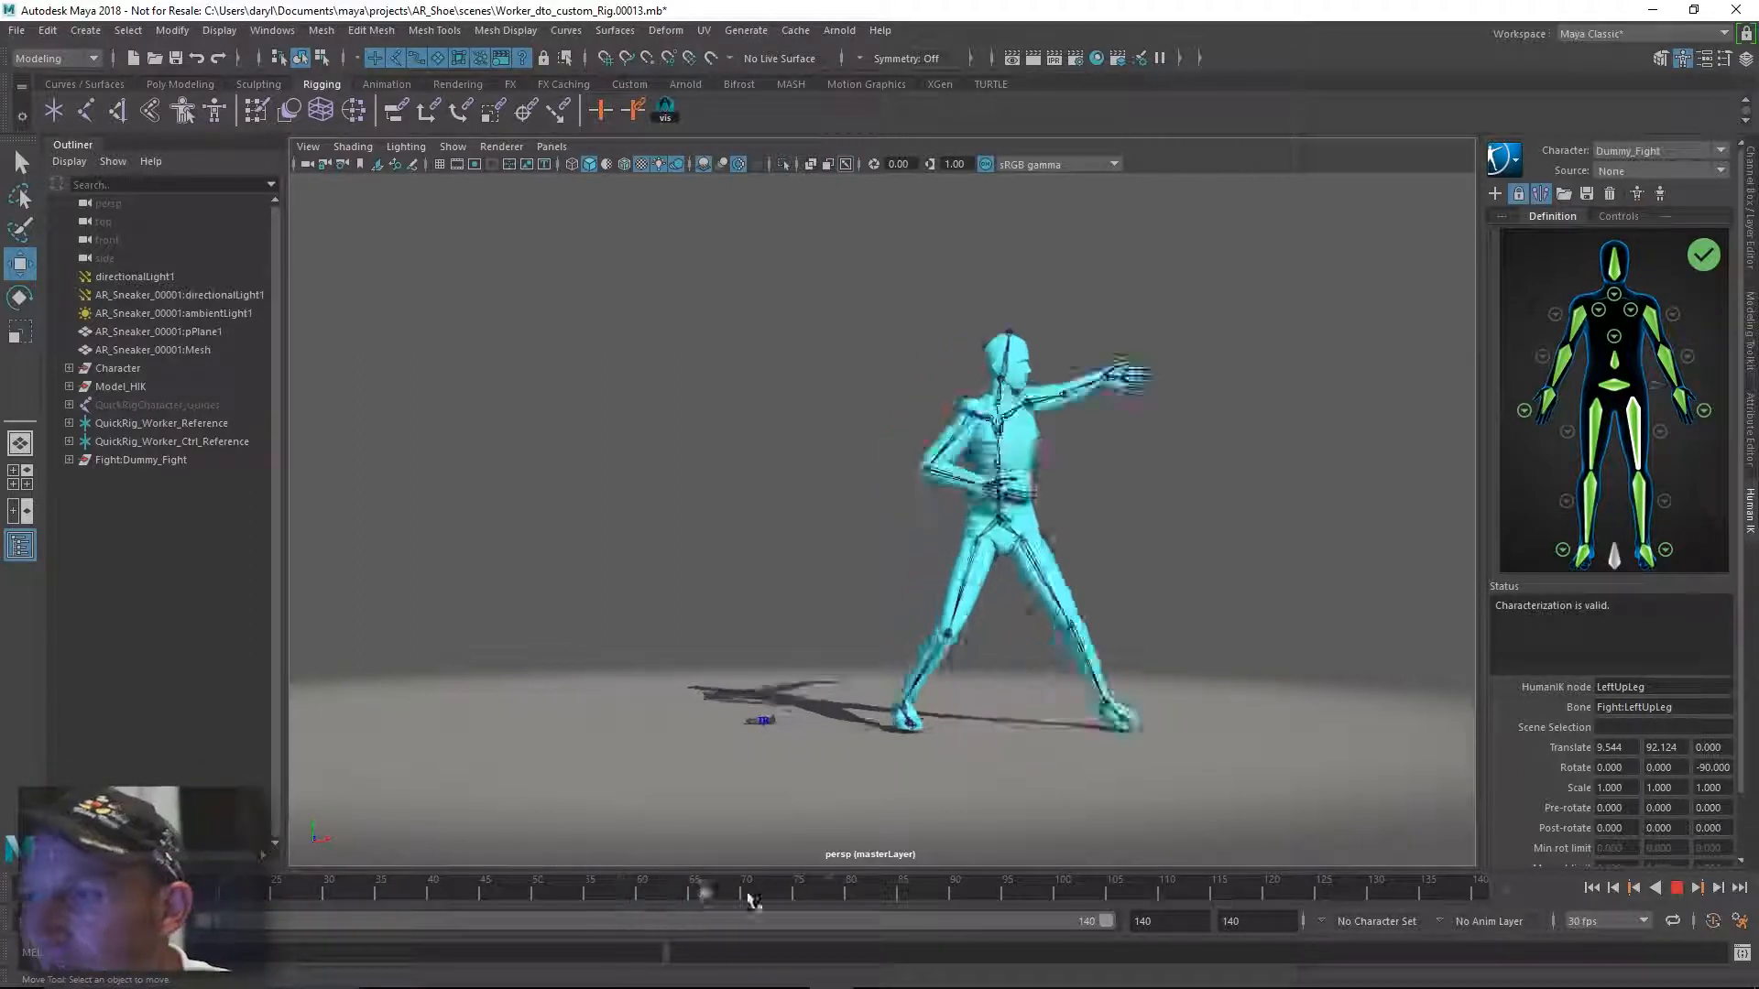
drag(1161, 896, 37, 854)
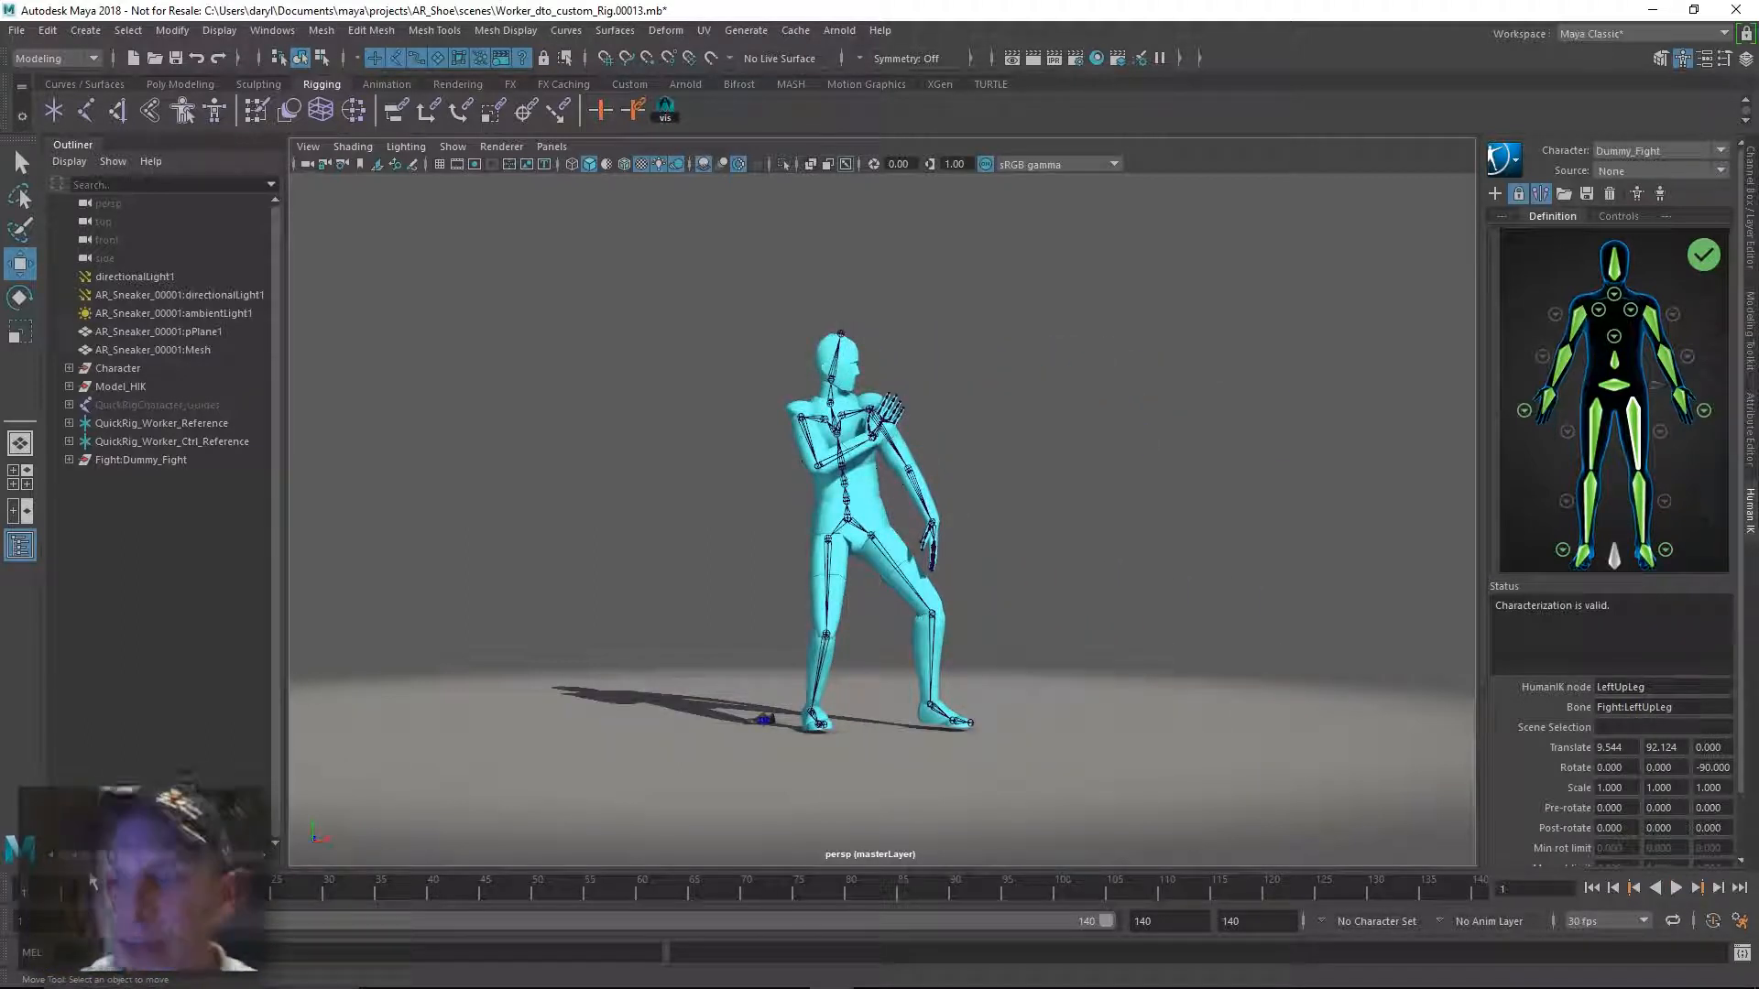
alt+right_drag(861, 655, 1291, 652)
alt+middle_drag(816, 664, 915, 550)
alt+right_drag(916, 549, 760, 602)
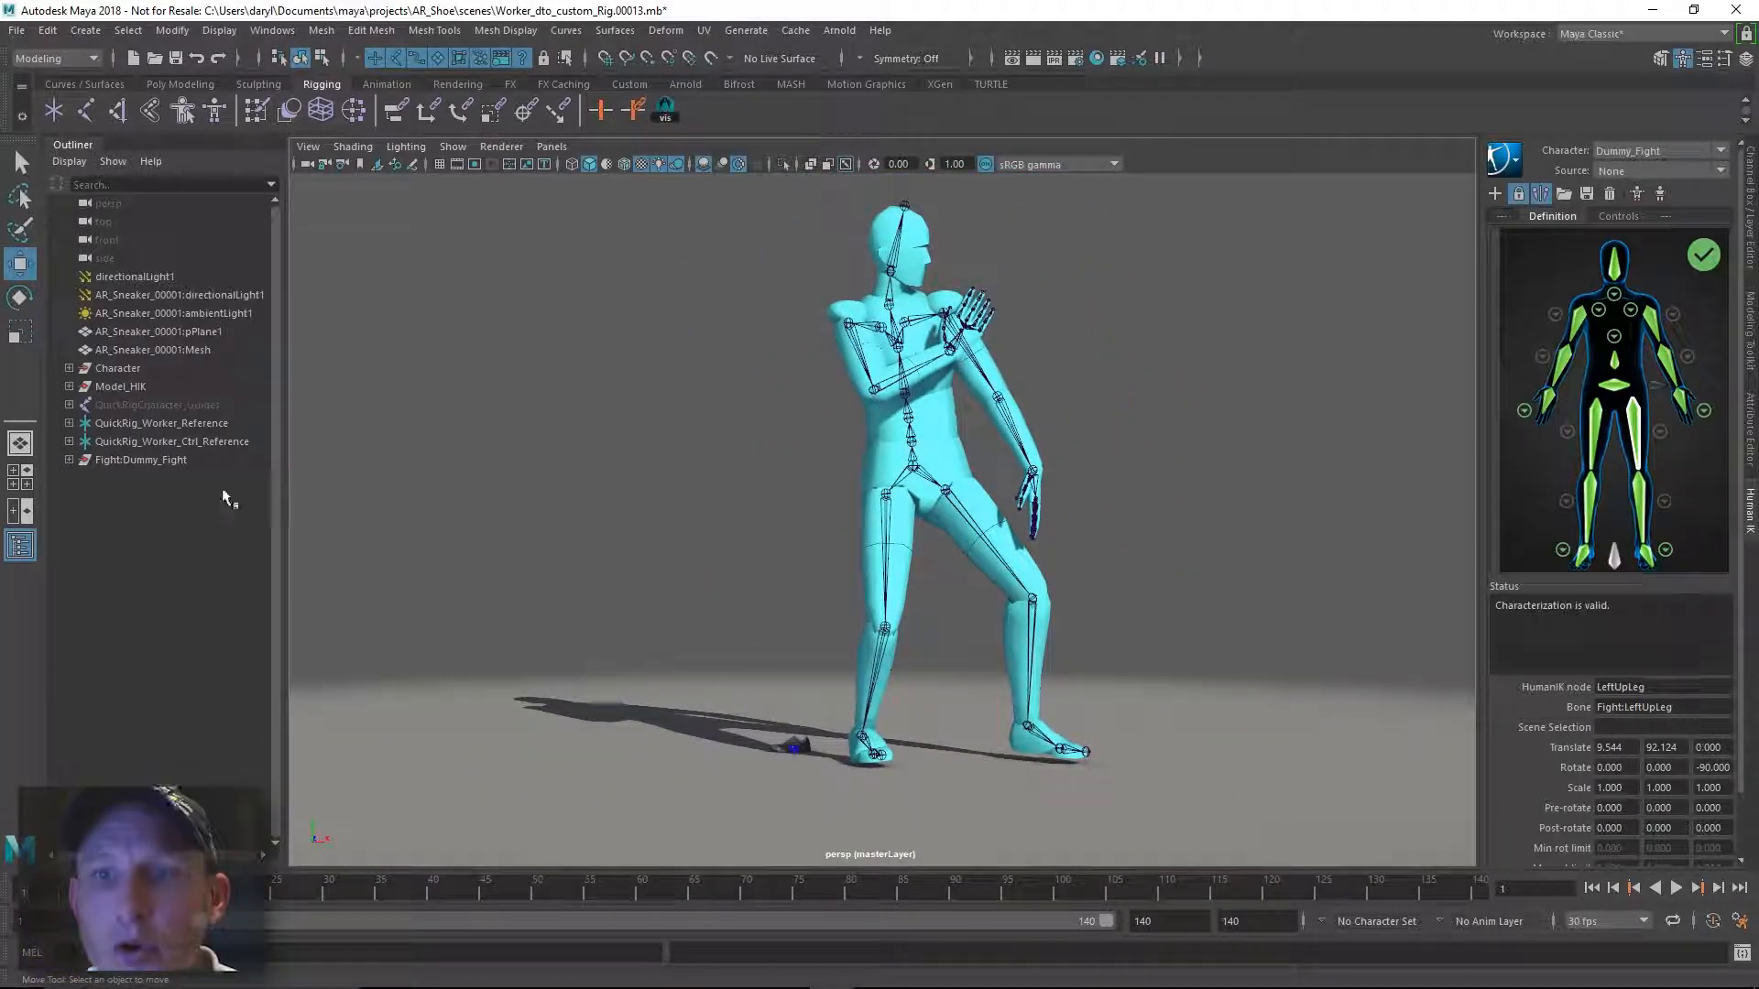
Select the QuickRig_Worker_Reference and QuickRig_Worker_Ctrl_Reference nodes and scale them up uniformly so the worker stands nearly as tall as the dummy.
click(209, 427)
shift+click(211, 439)
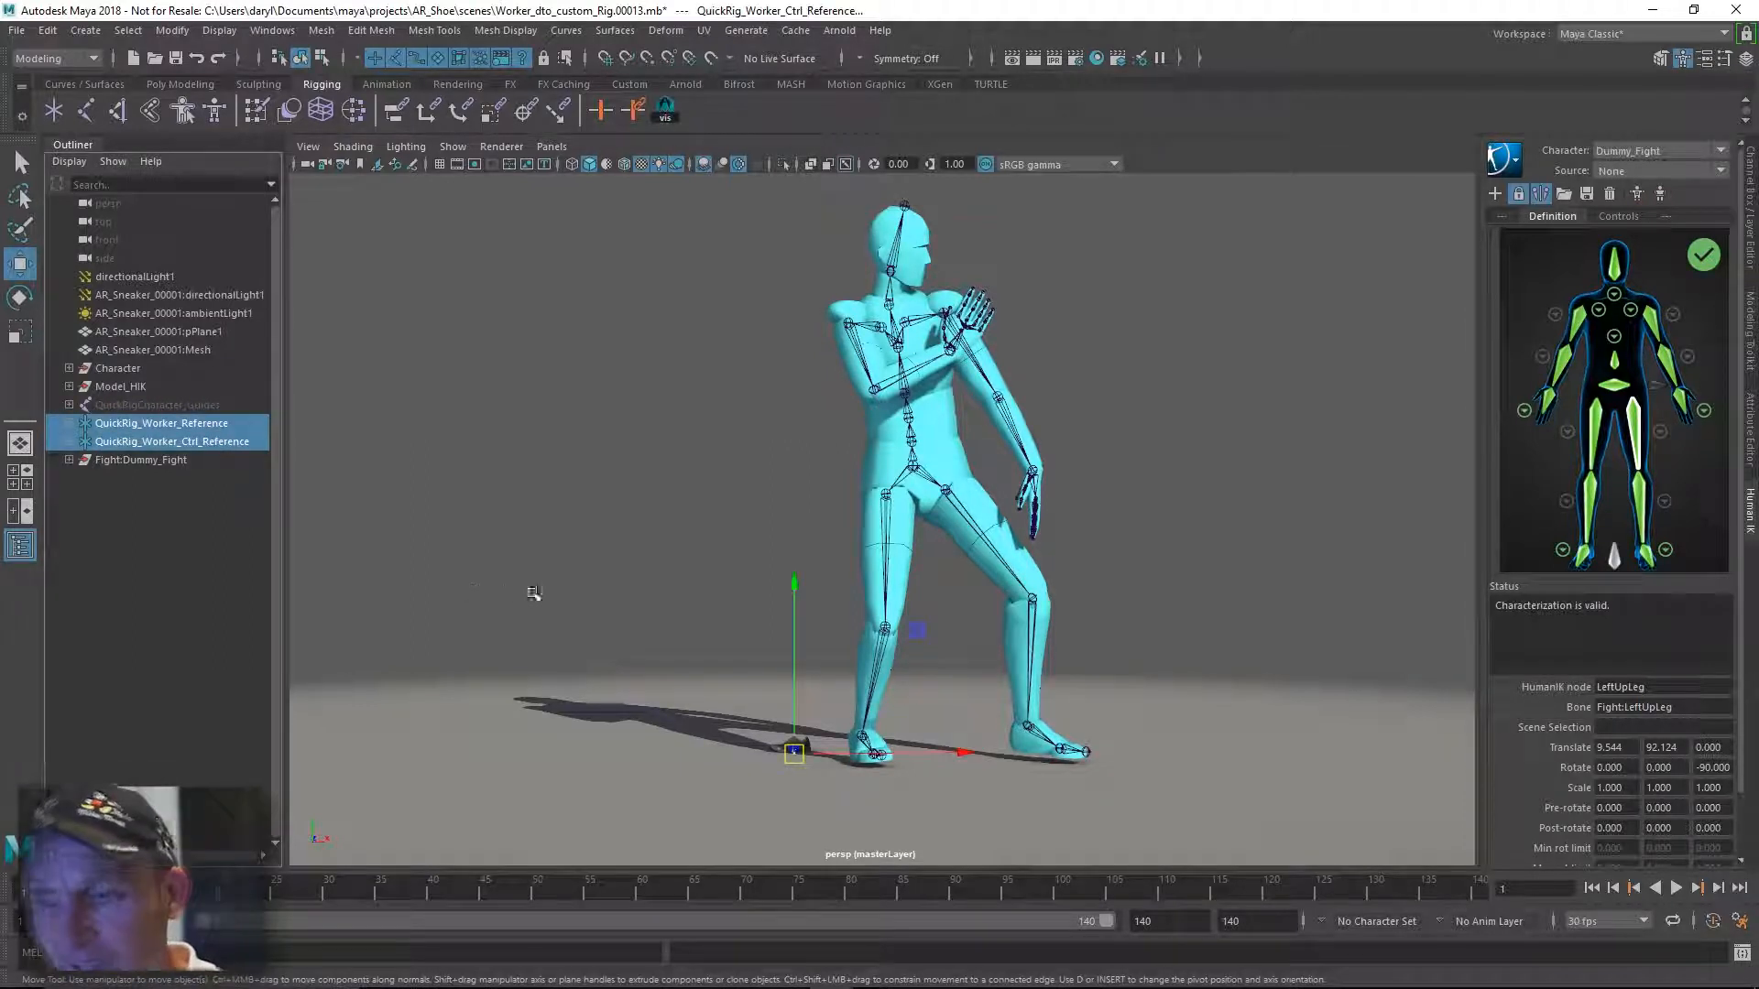
alt+middle_drag(701, 655, 738, 616)
key(e)
key(r)
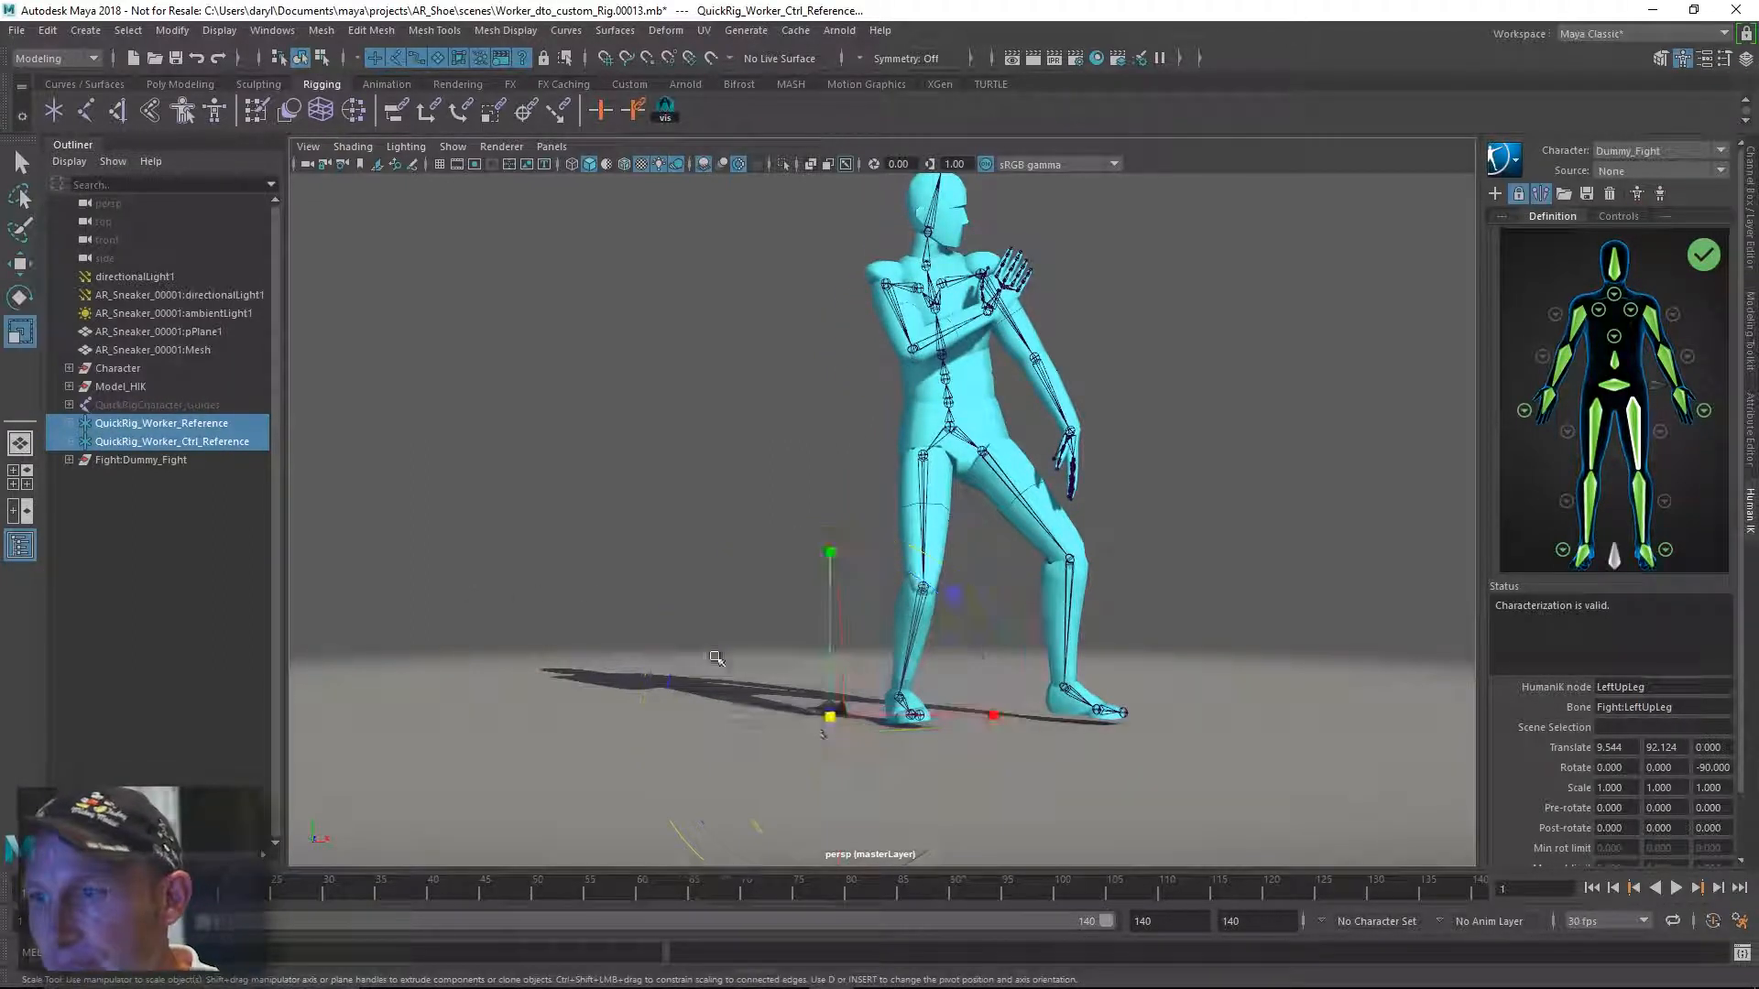
drag(829, 716, 1269, 717)
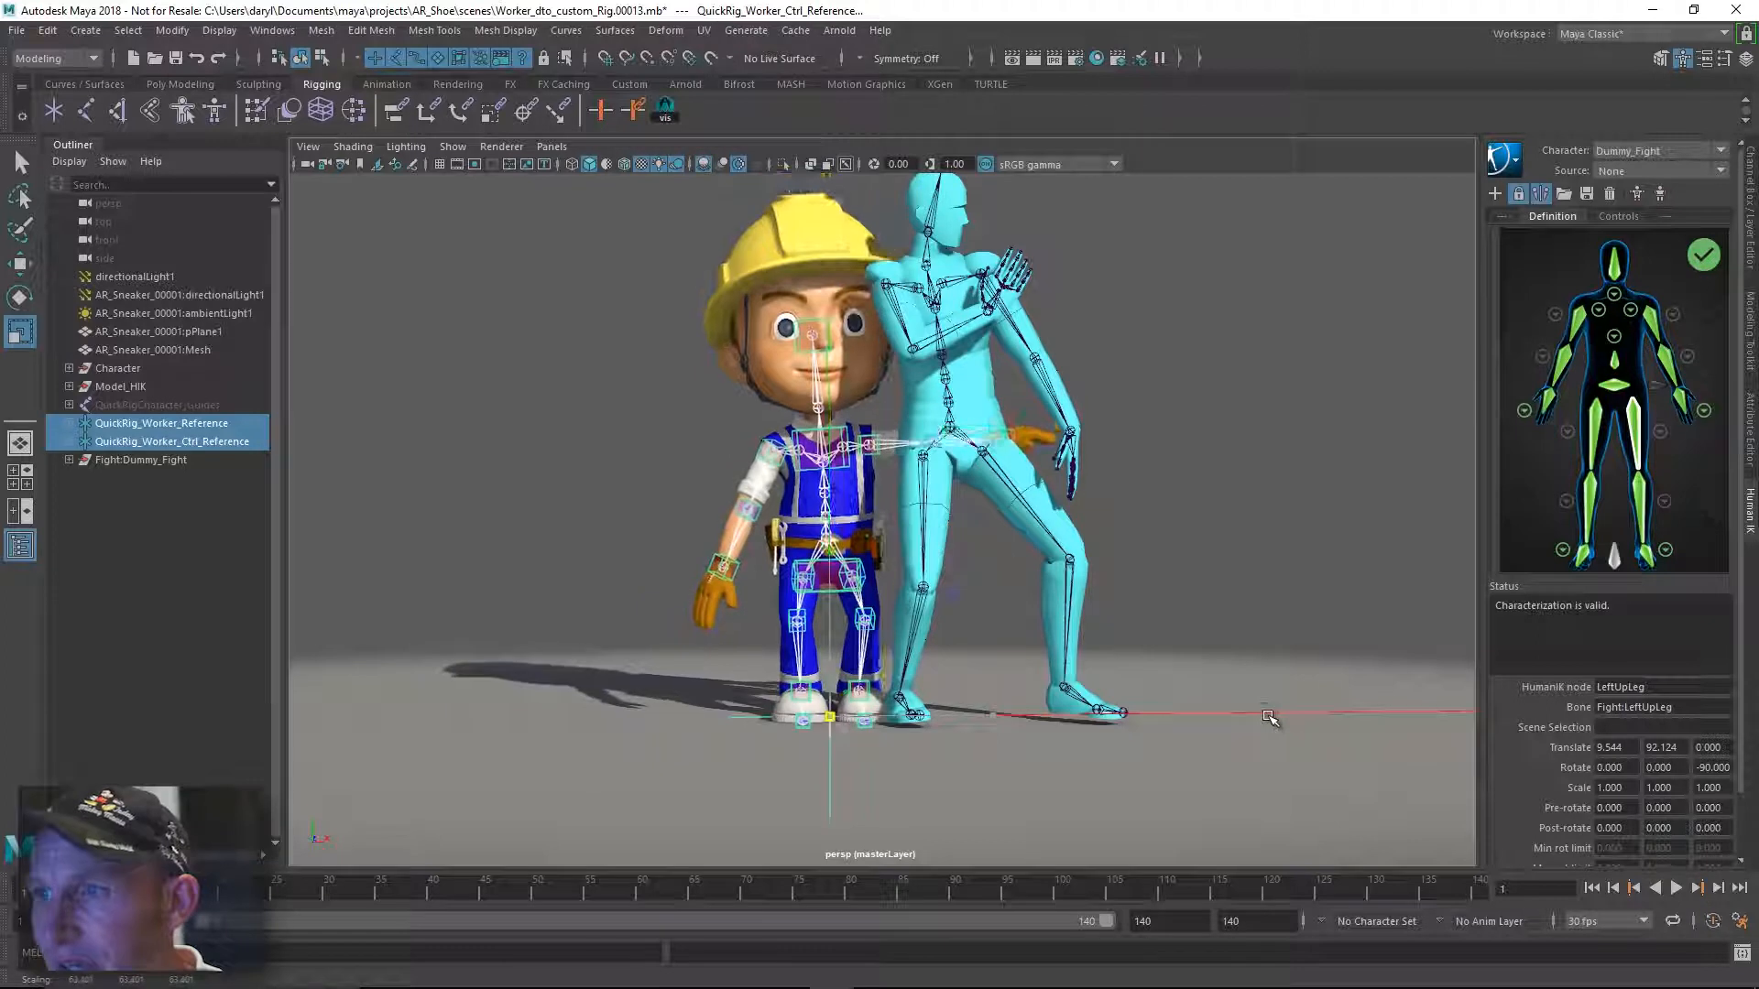
click(1190, 303)
alt+middle_drag(1136, 206, 1067, 244)
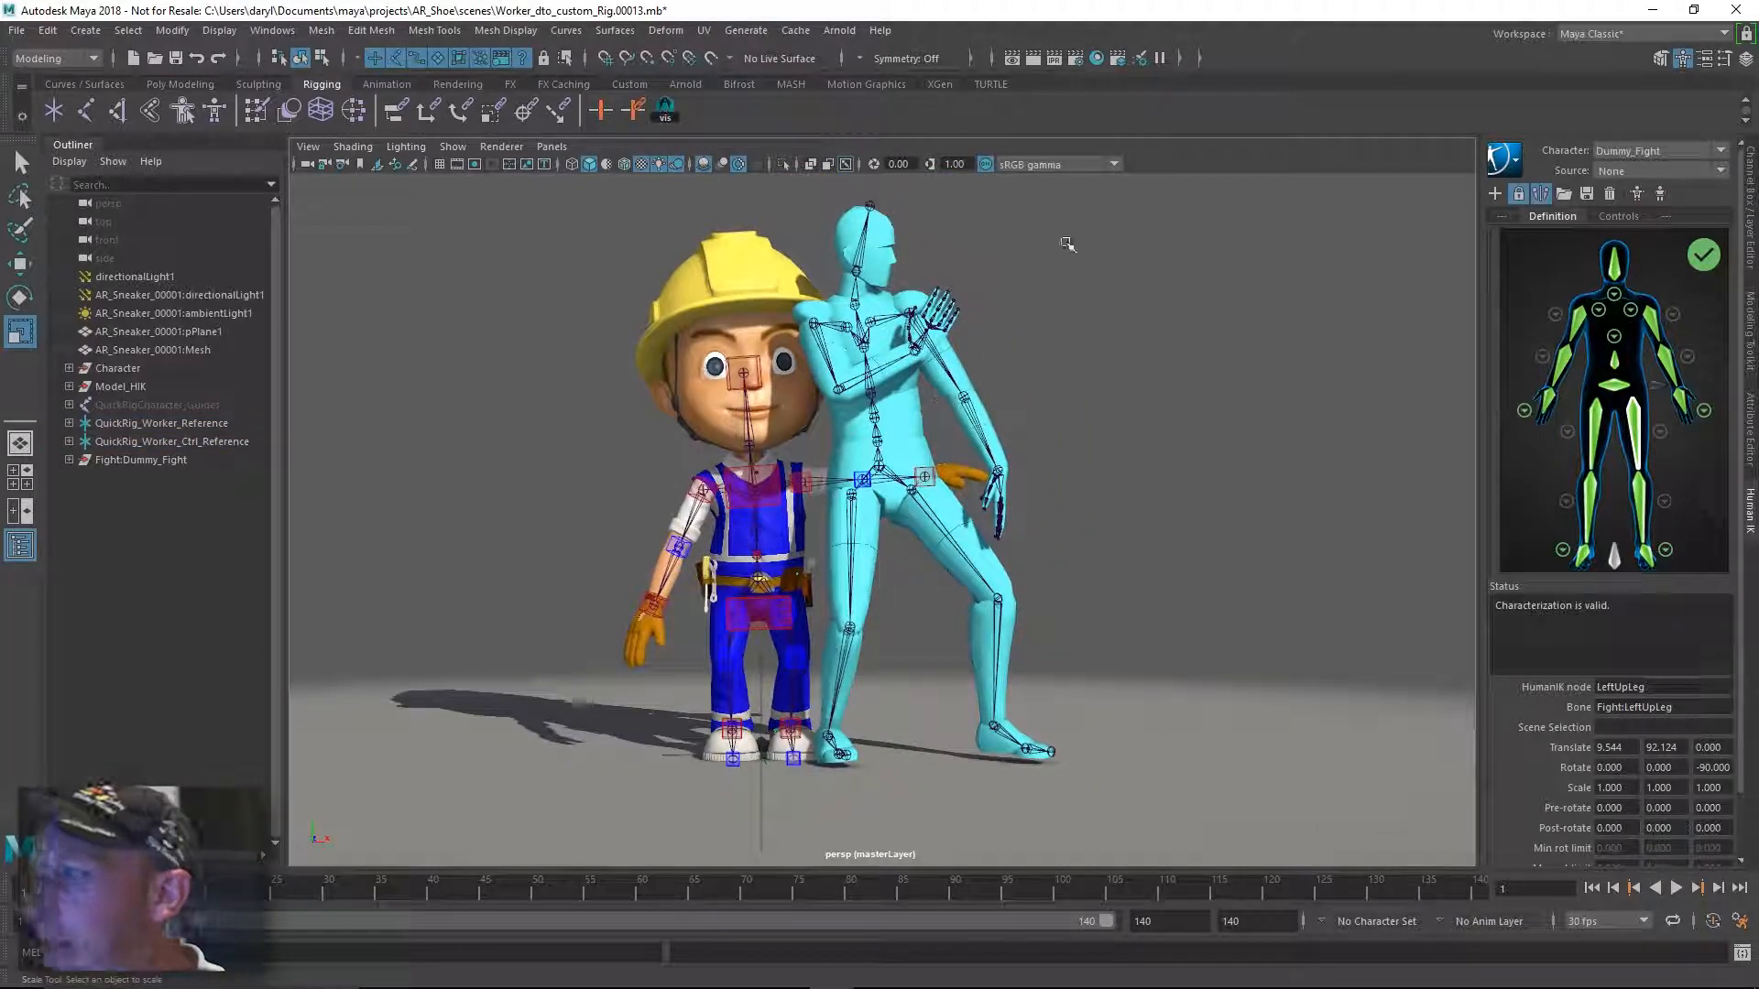
alt+right_drag(774, 503, 968, 265)
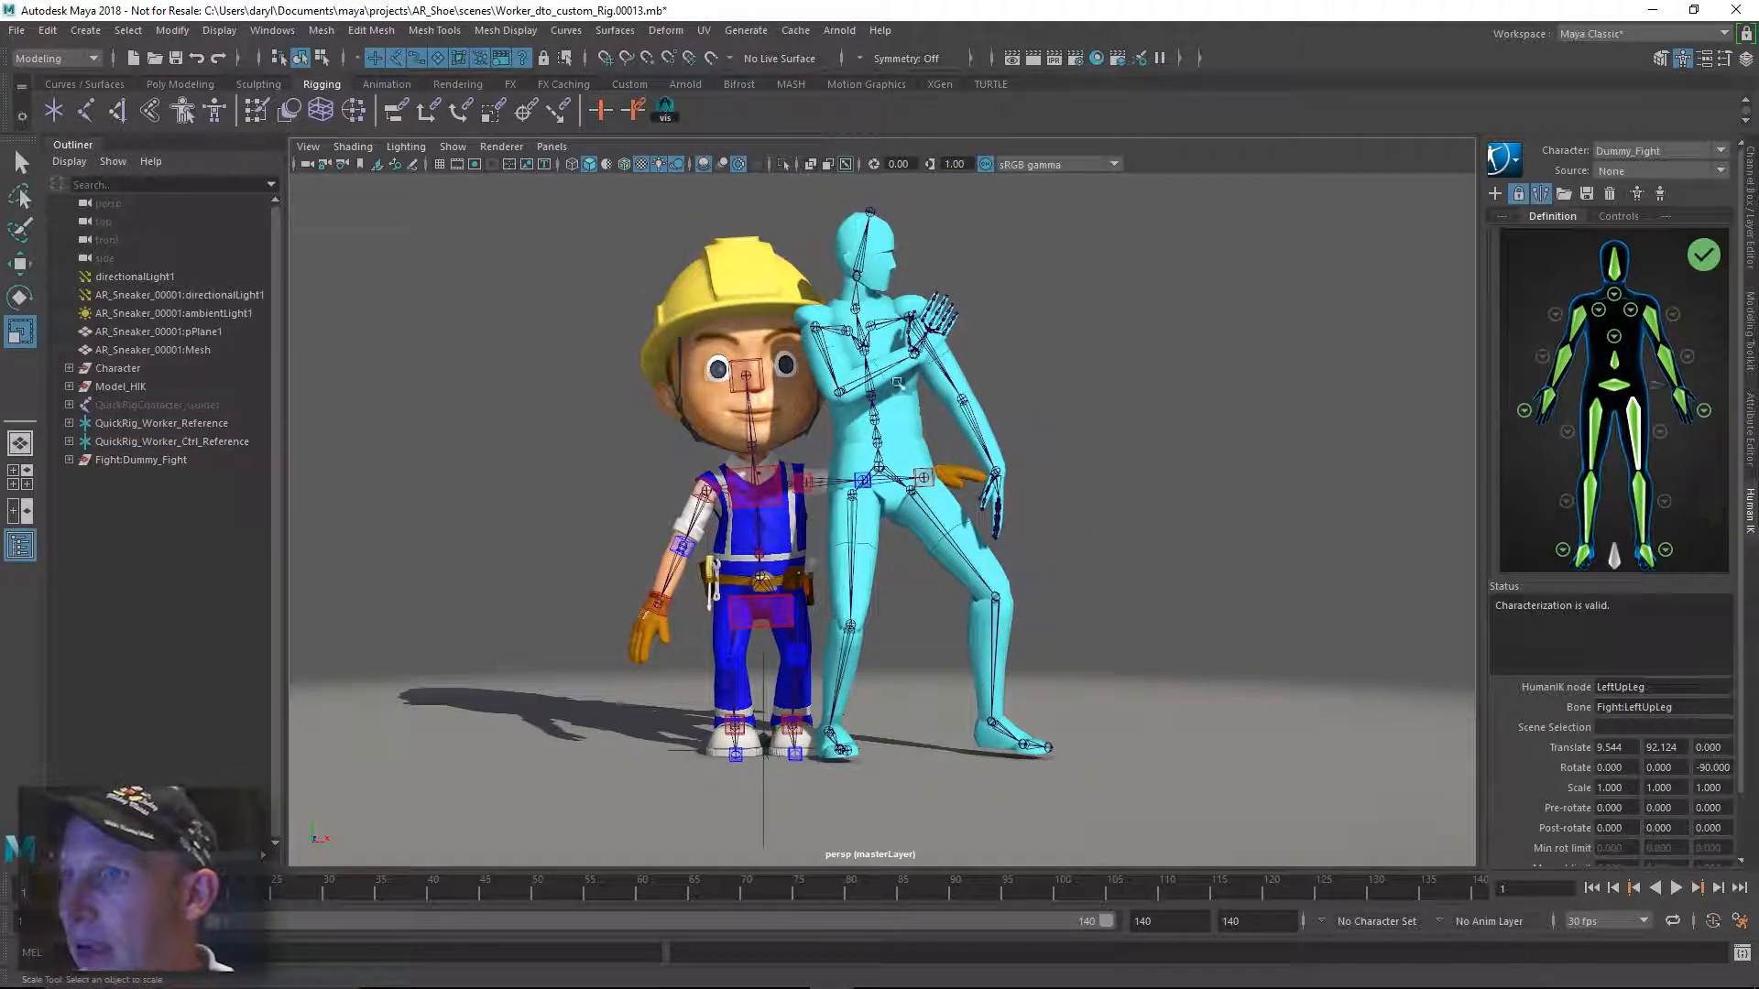
alt+middle_drag(774, 555, 701, 597)
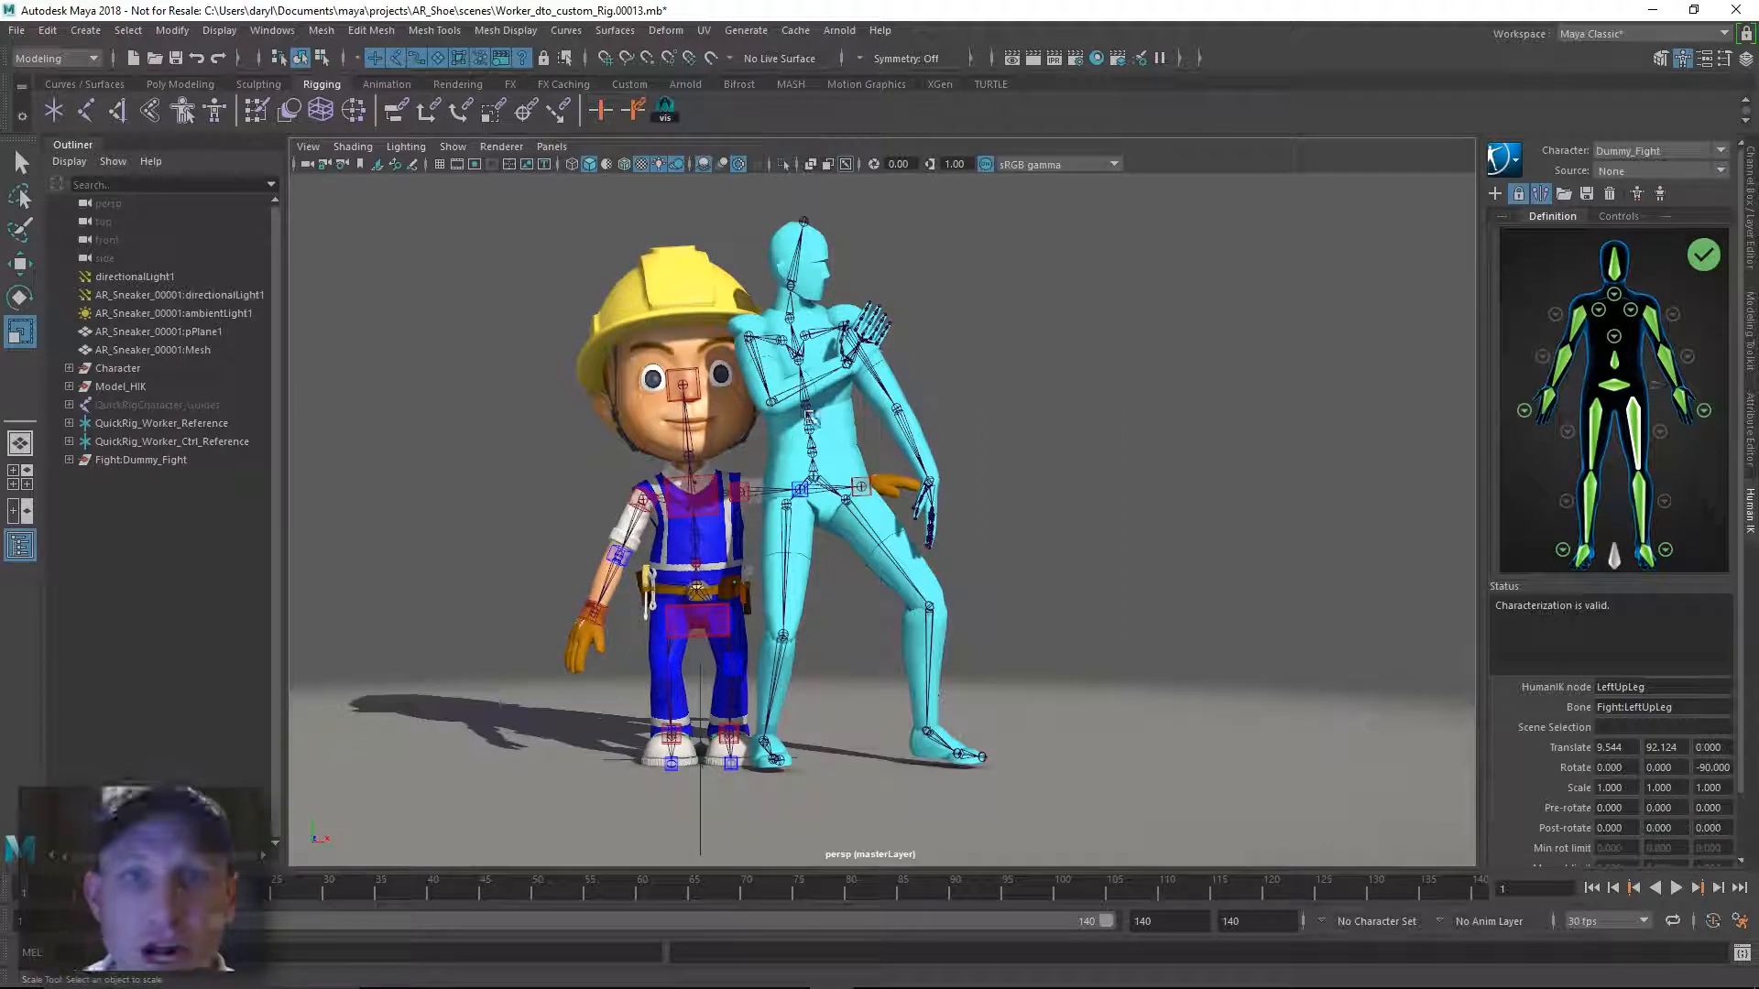
Make QuickRig_Worker the current HumanIK character and raise its right arm with the right wrist effector.
click(1627, 153)
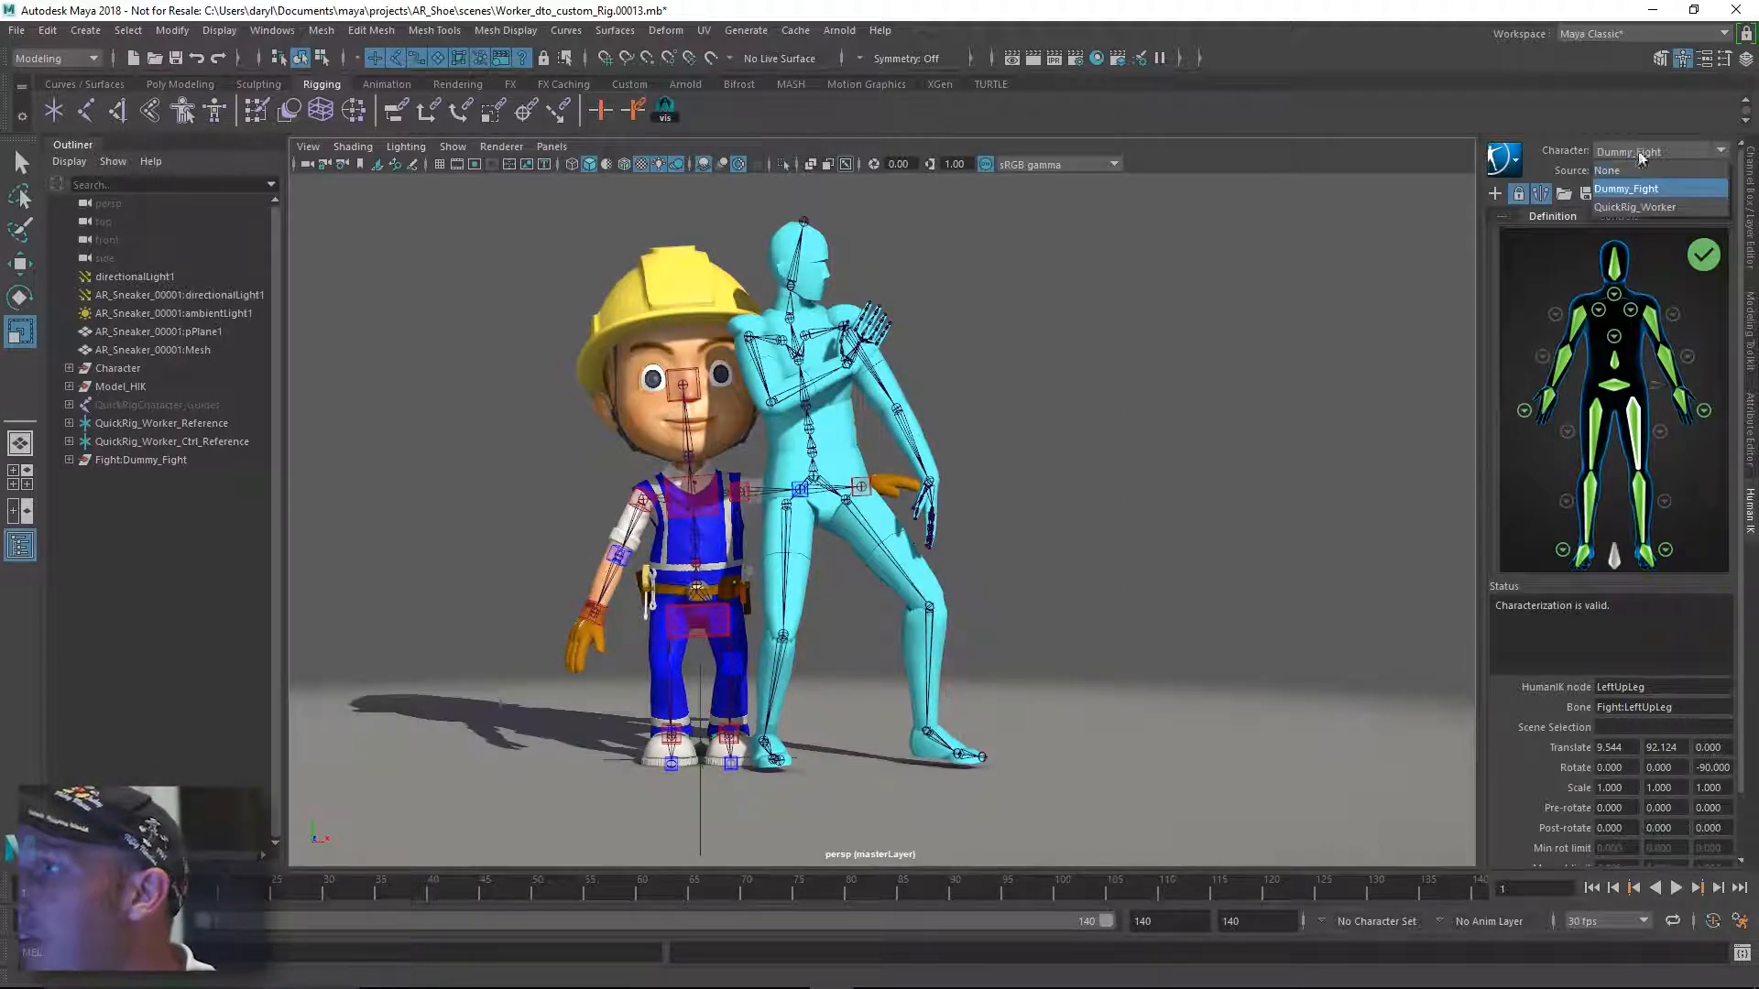
click(1629, 205)
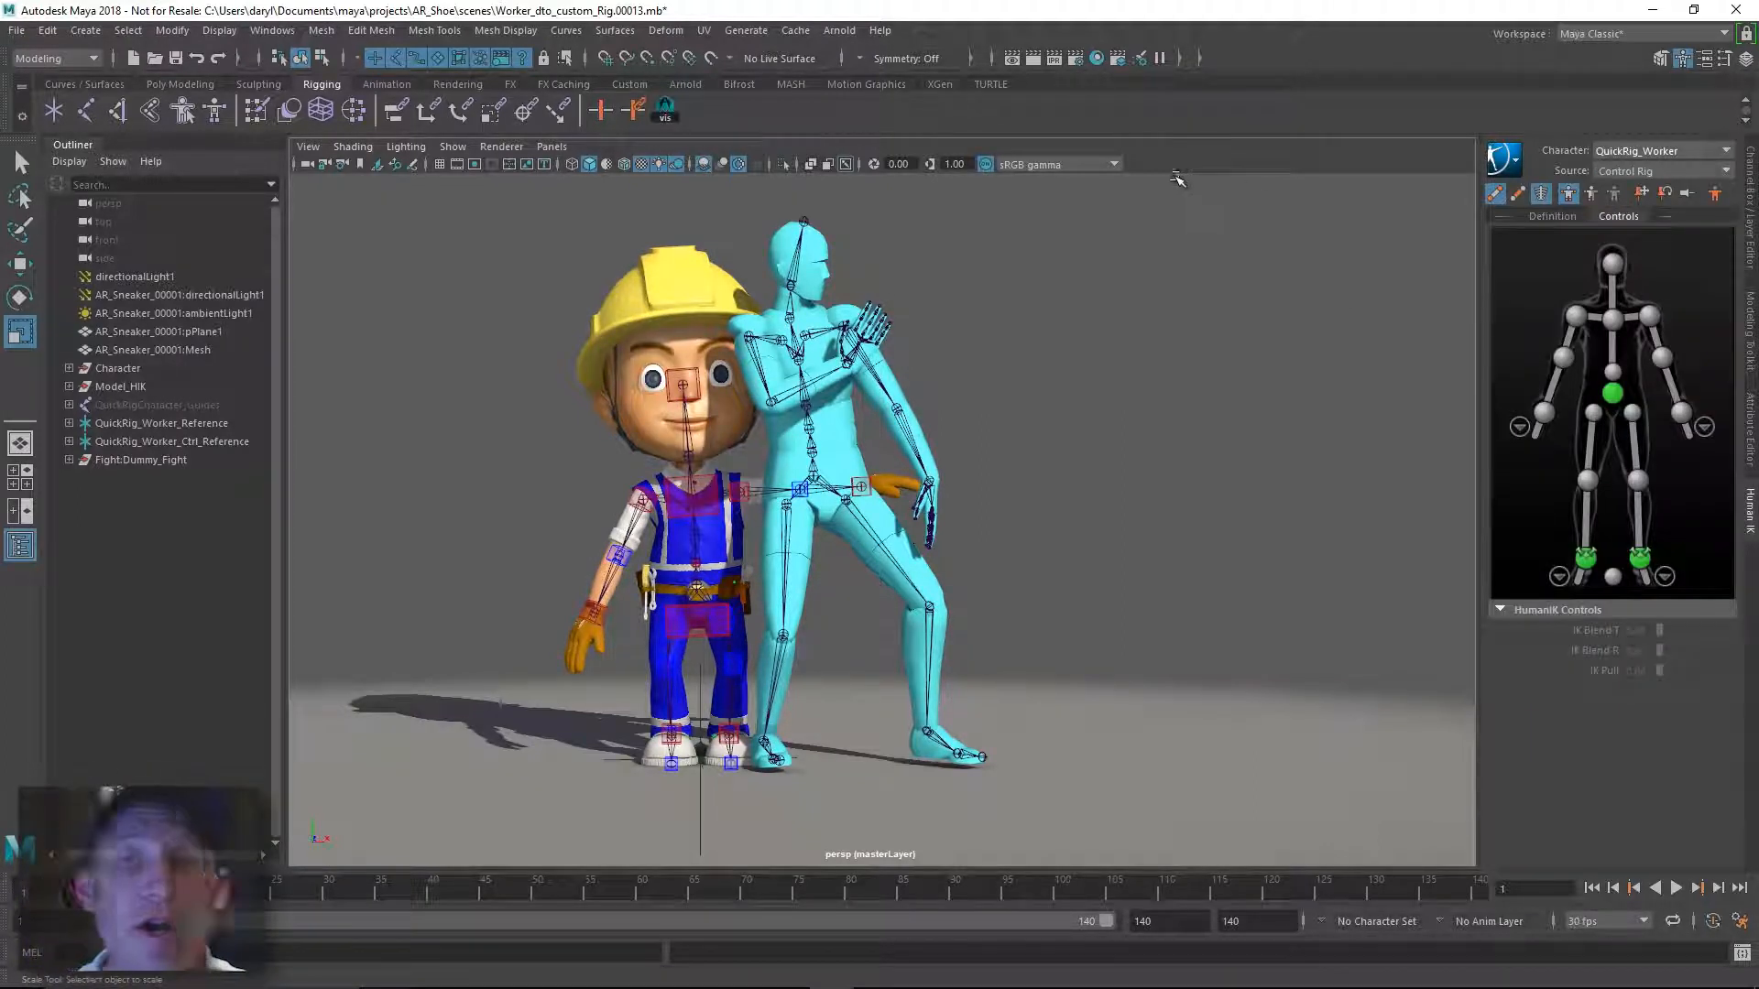
click(1545, 417)
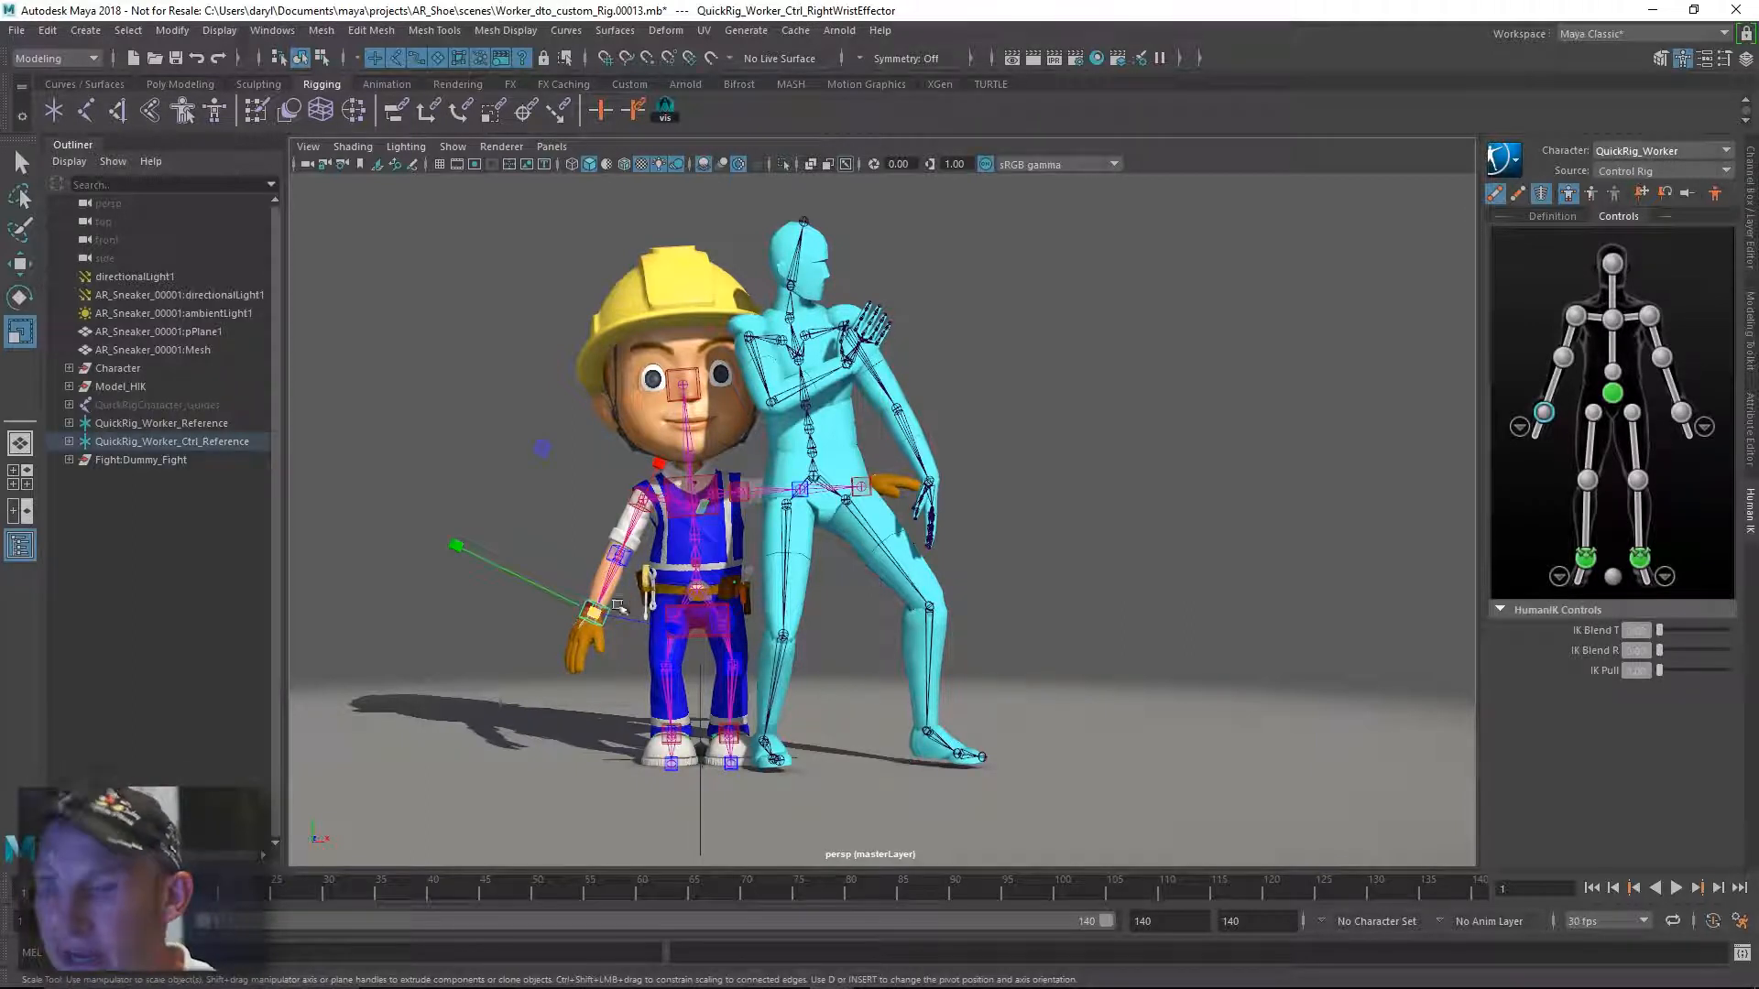
drag(594, 612, 571, 540)
key(ctrl+z)
key(w)
Set the worker's HumanIK source to Dummy_Fight and move its reference sideways so the worker stands apart from the dummy.
click(1658, 174)
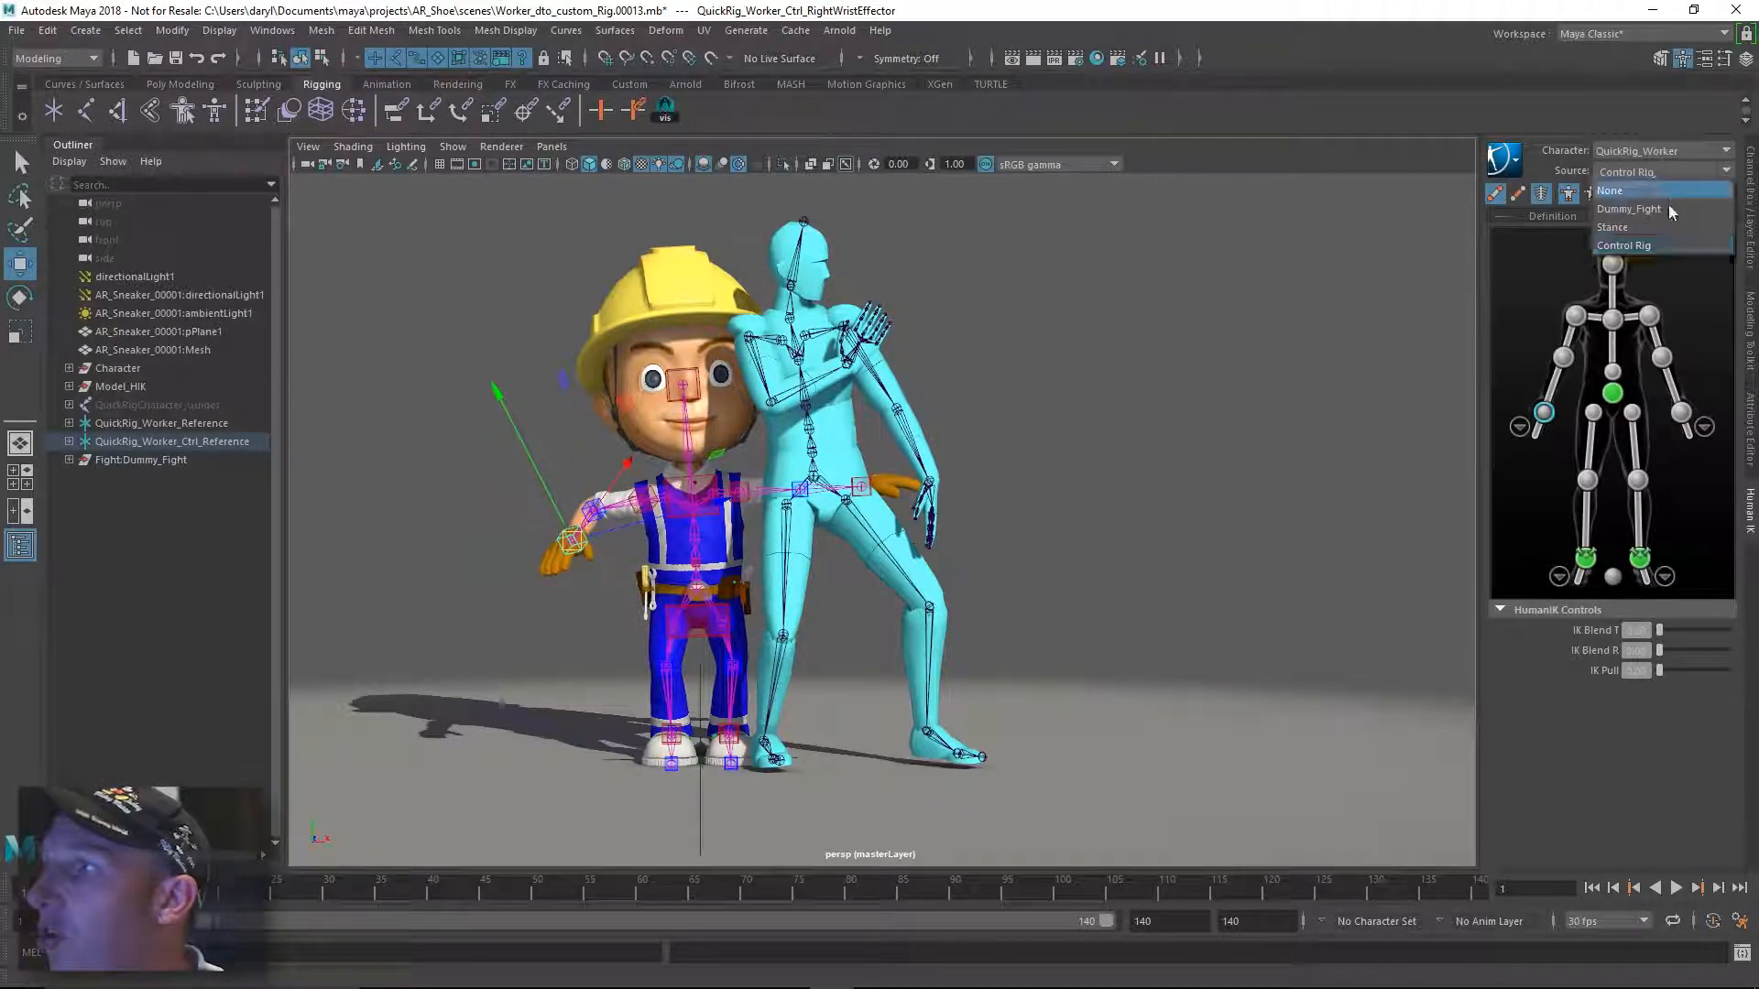
click(1666, 209)
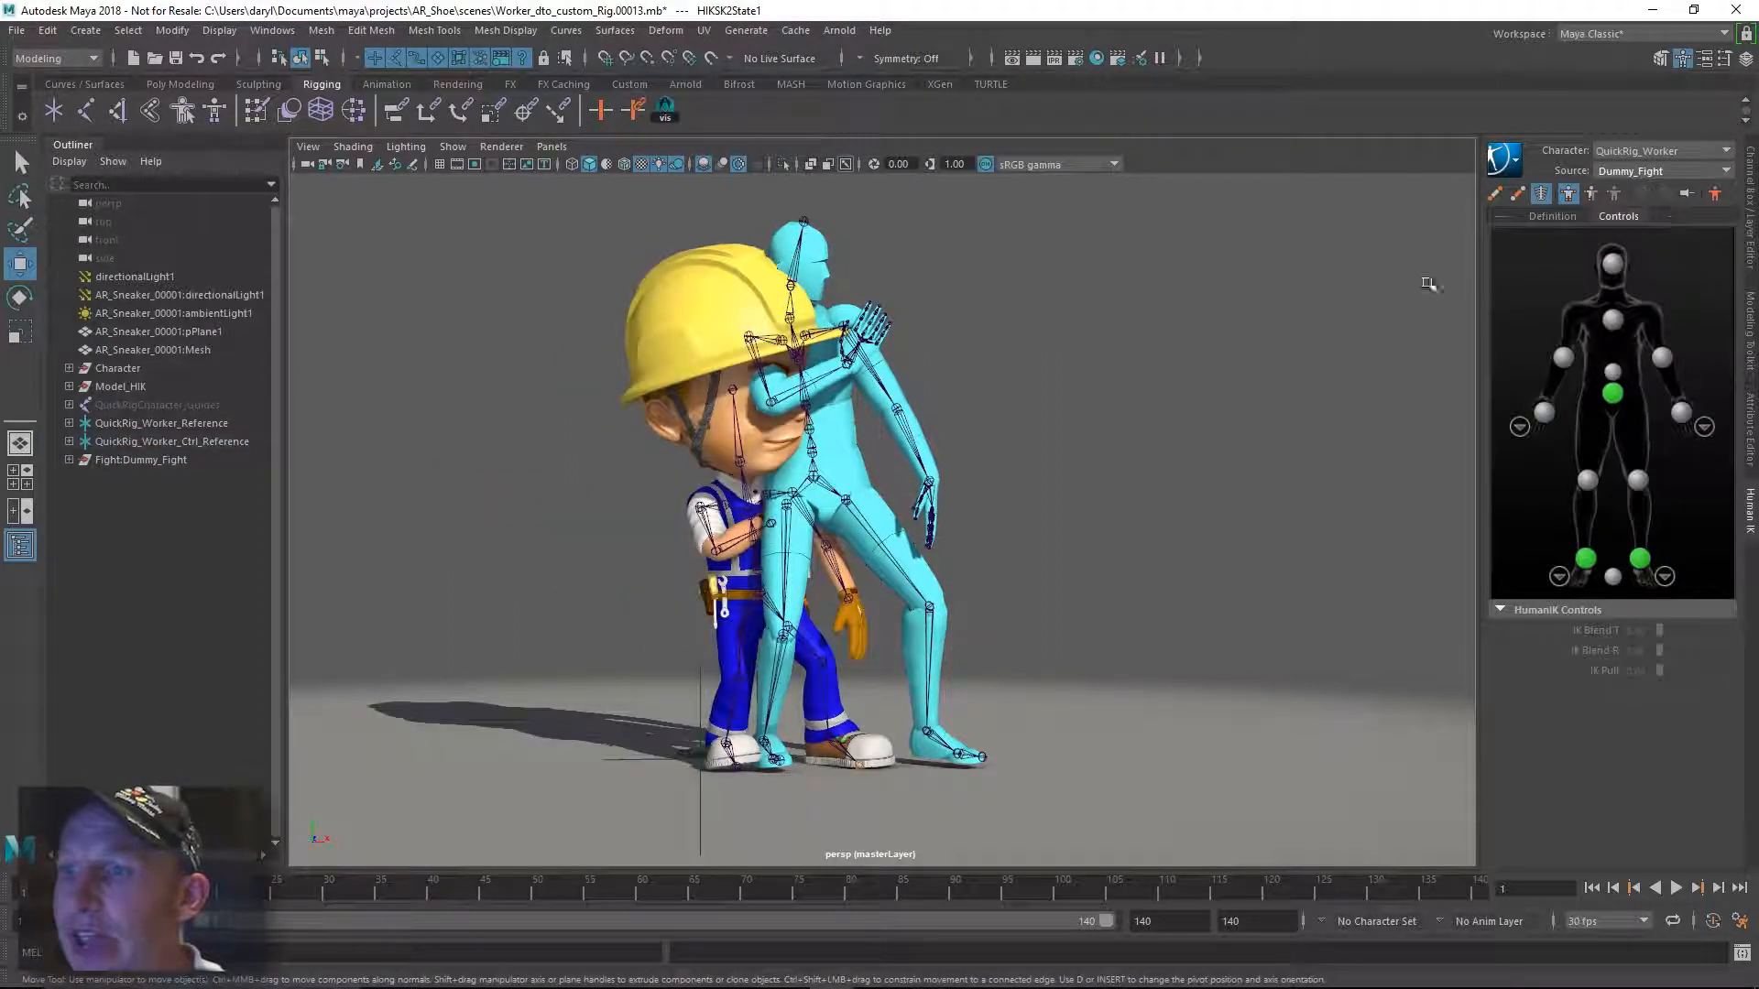
click(1612, 576)
drag(865, 758, 662, 751)
alt+middle_drag(812, 730, 917, 724)
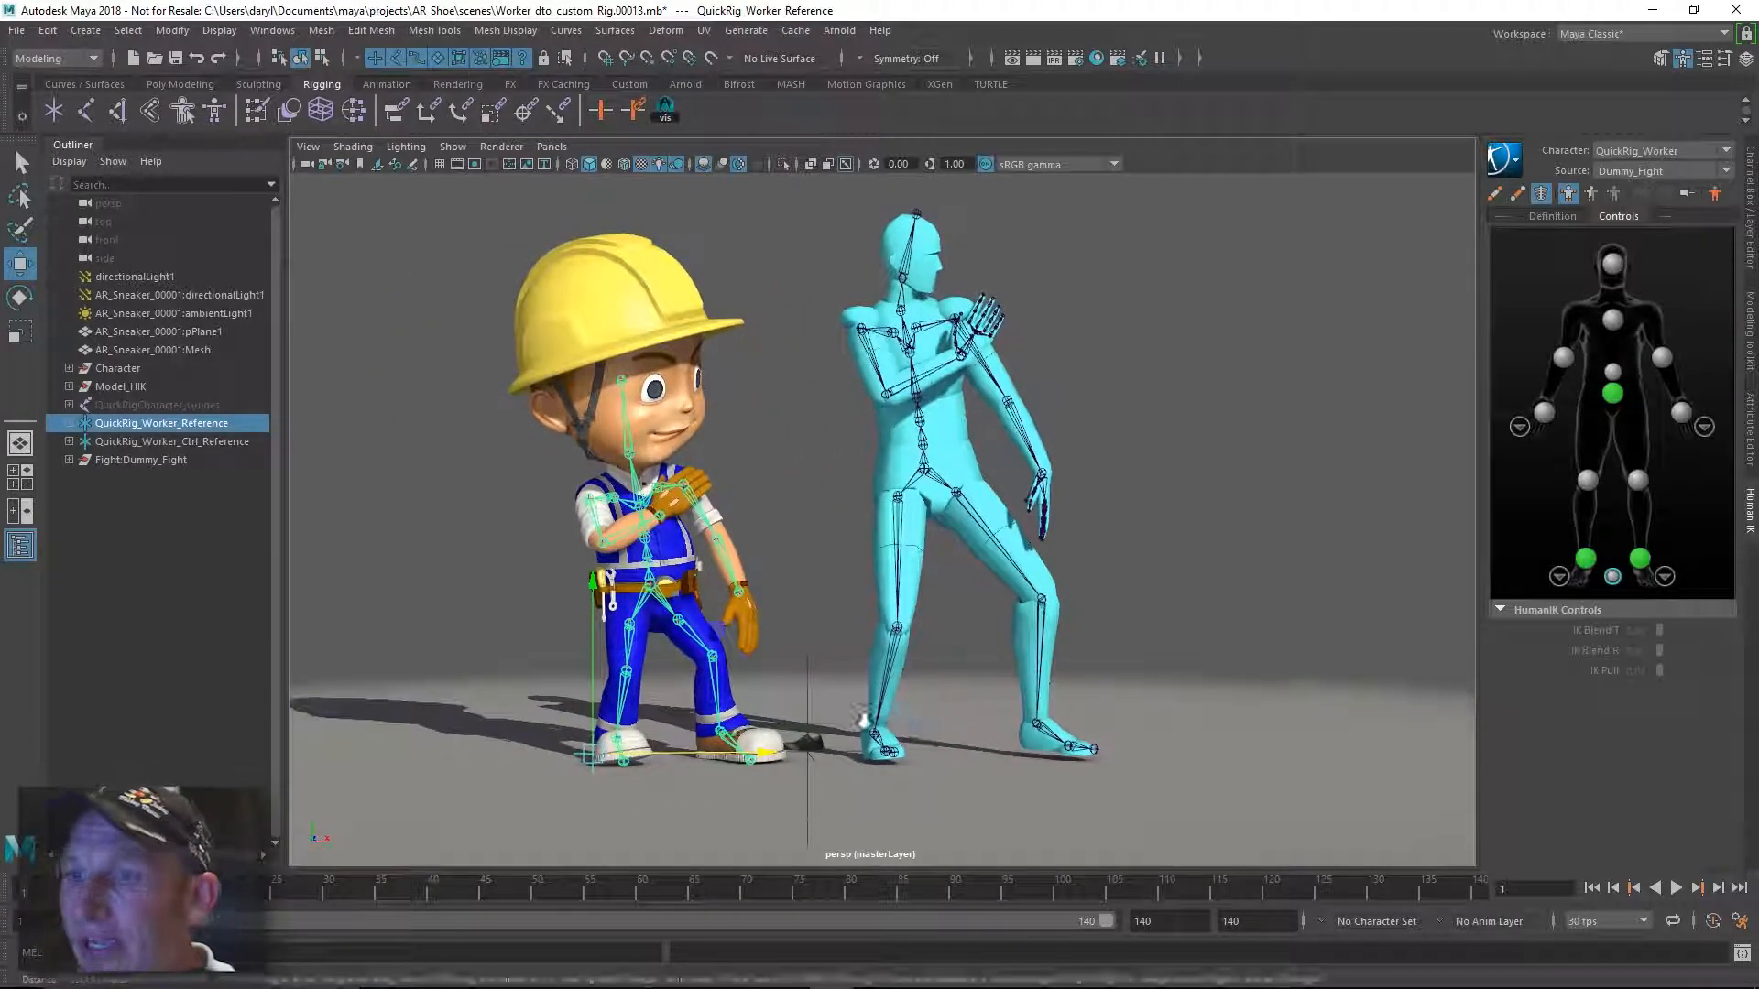
Play the retargeted fight animation on the worker alongside the dummy and stop it at frame 15.
alt+right_drag(916, 724, 985, 706)
key(alt+v)
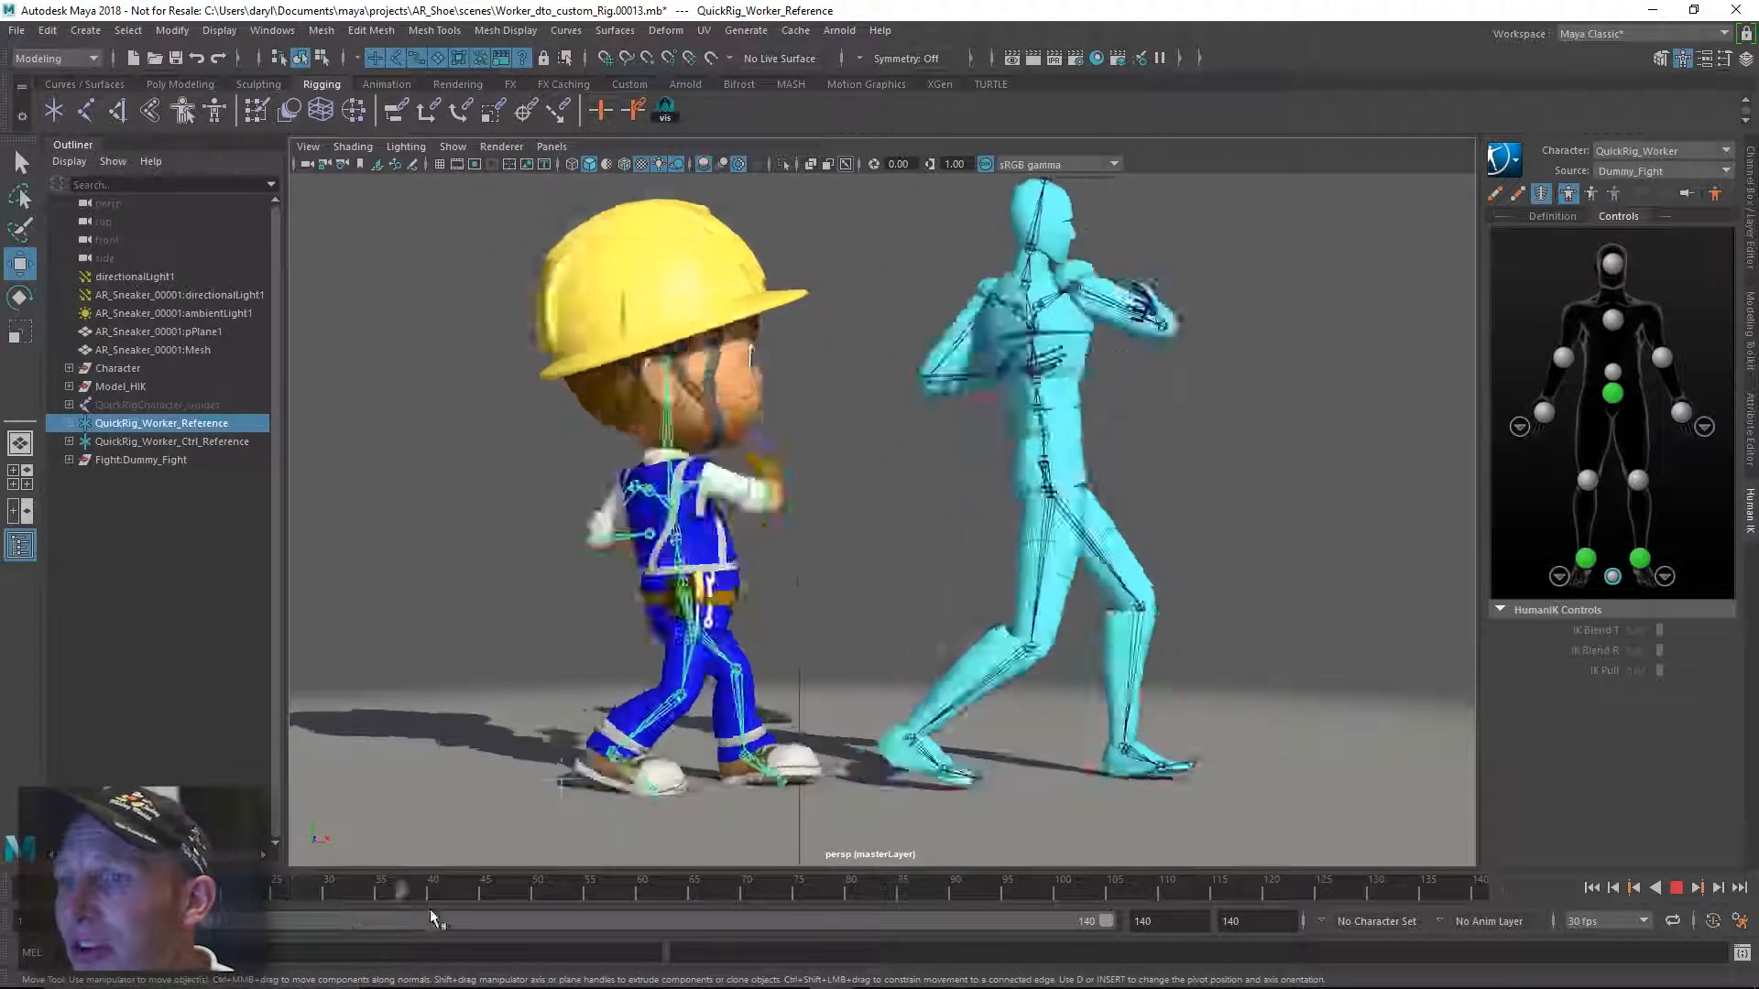
key(alt+v)
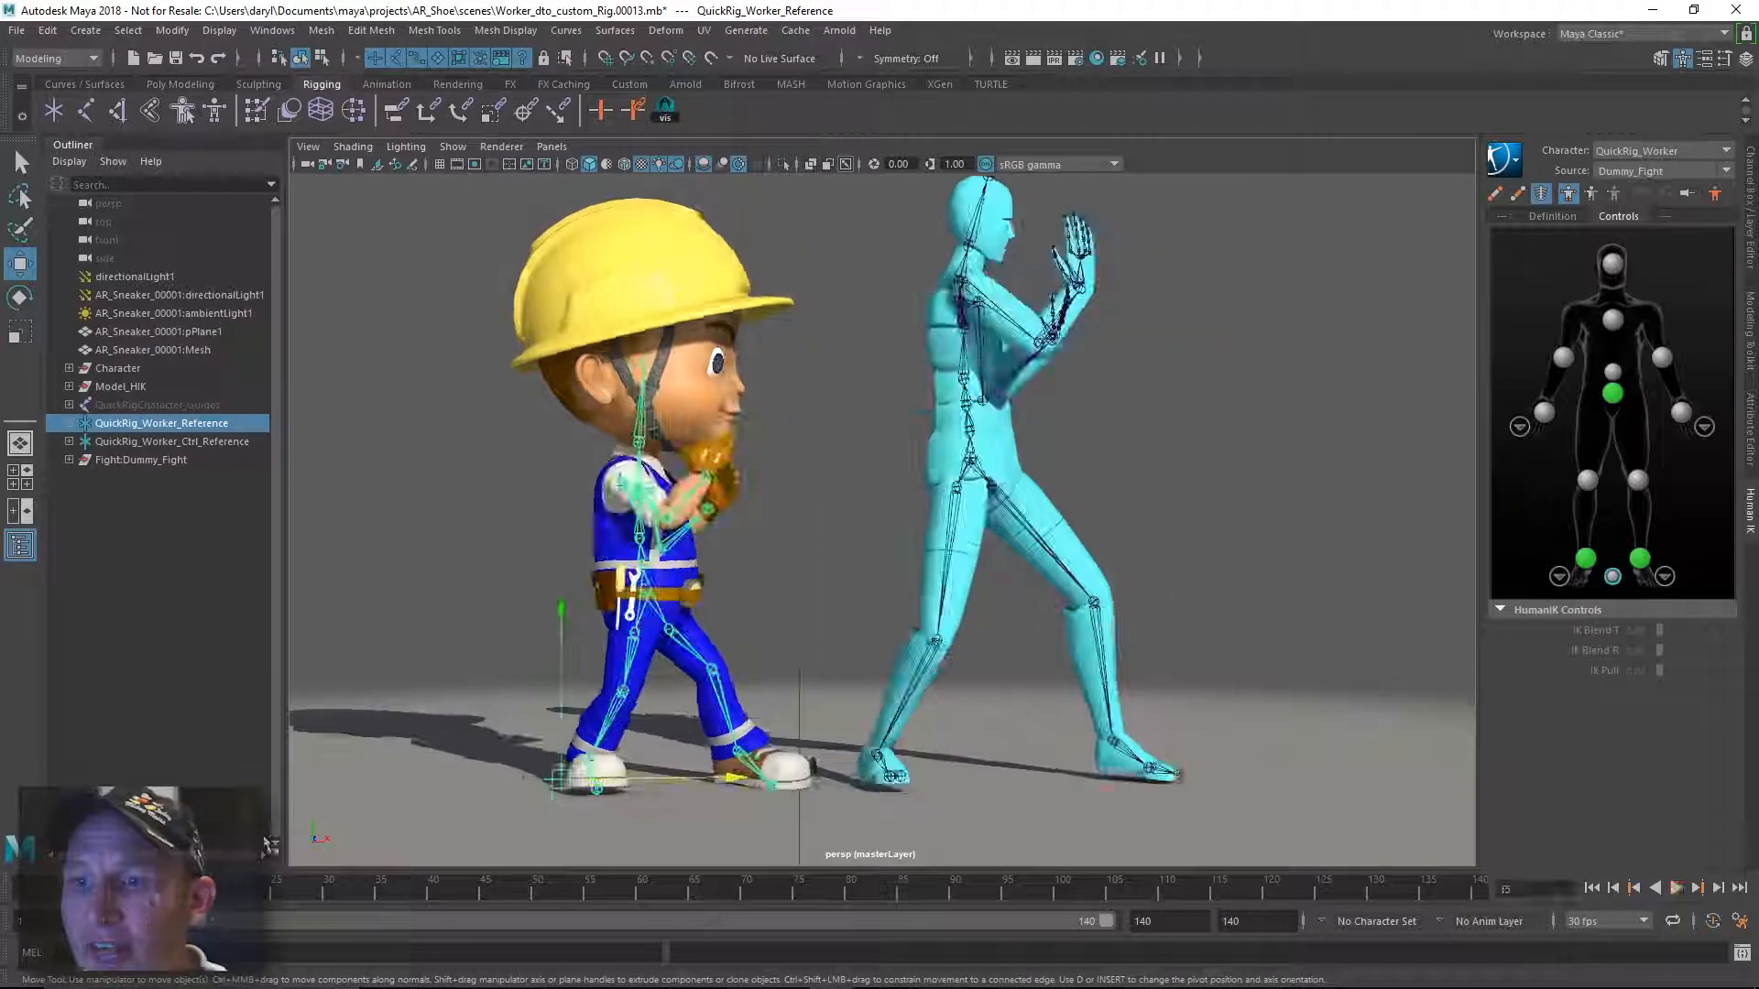
Enlarge the worker by scaling its reference up uniformly and play back the fight at the new size.
key(e)
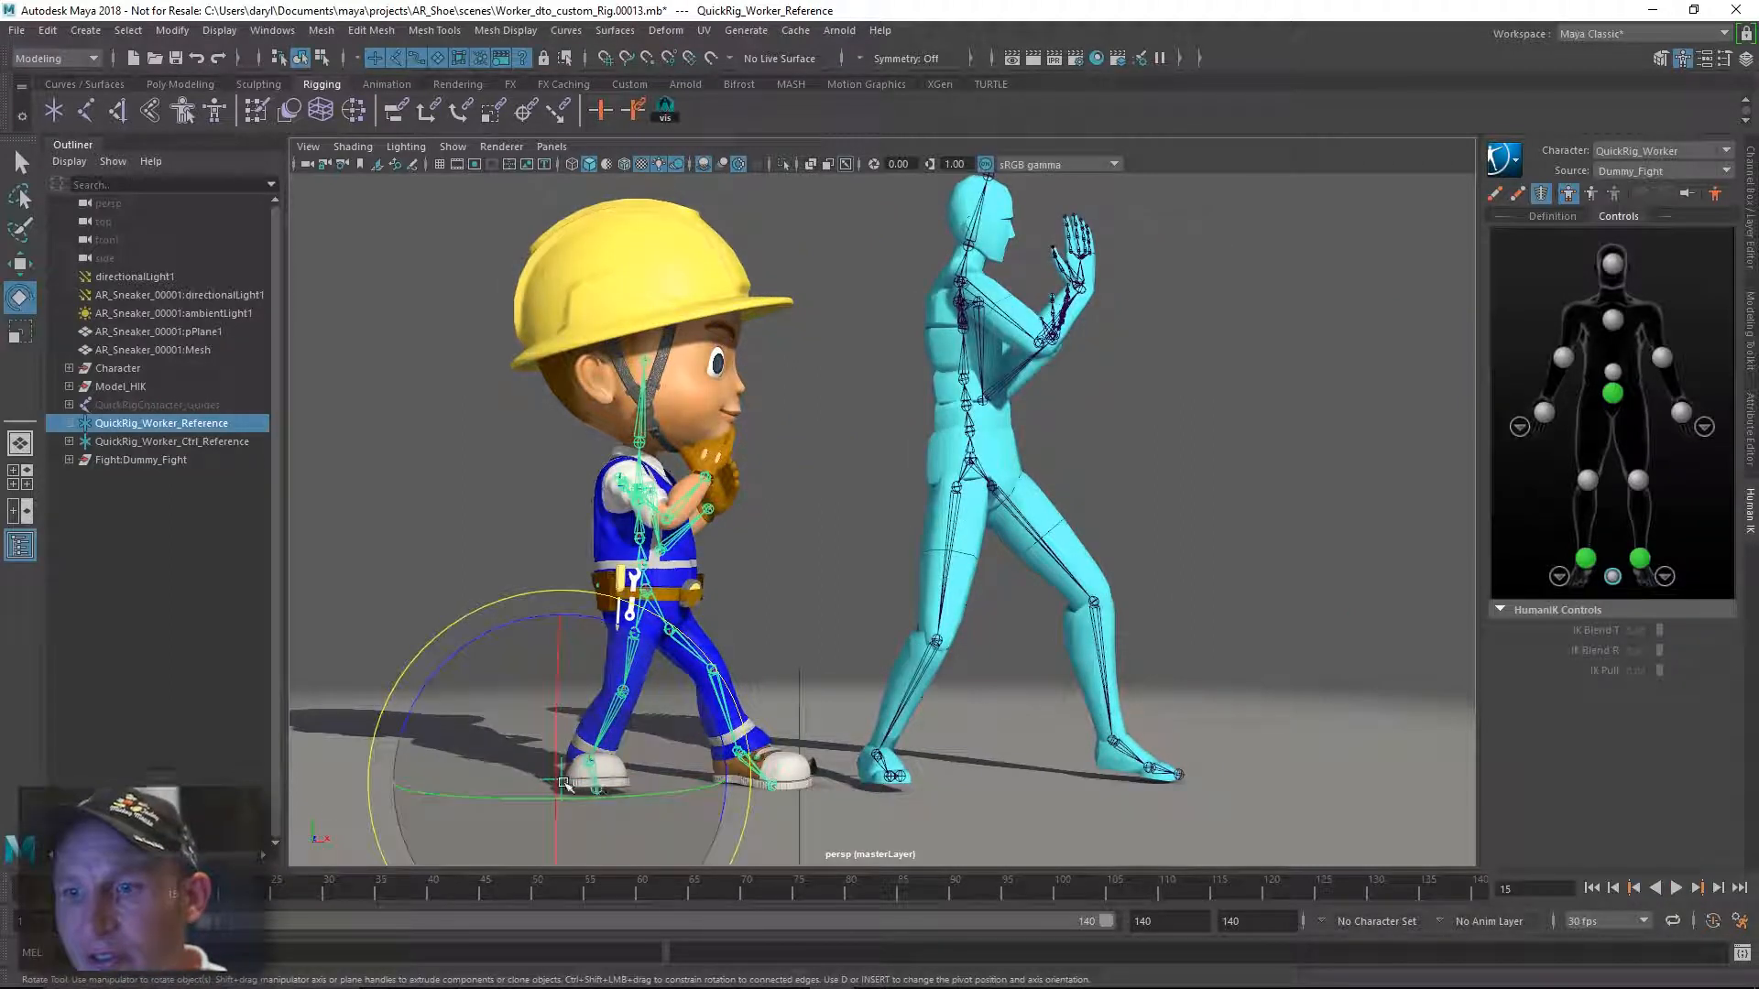
key(r)
drag(562, 781, 754, 776)
key(alt+v)
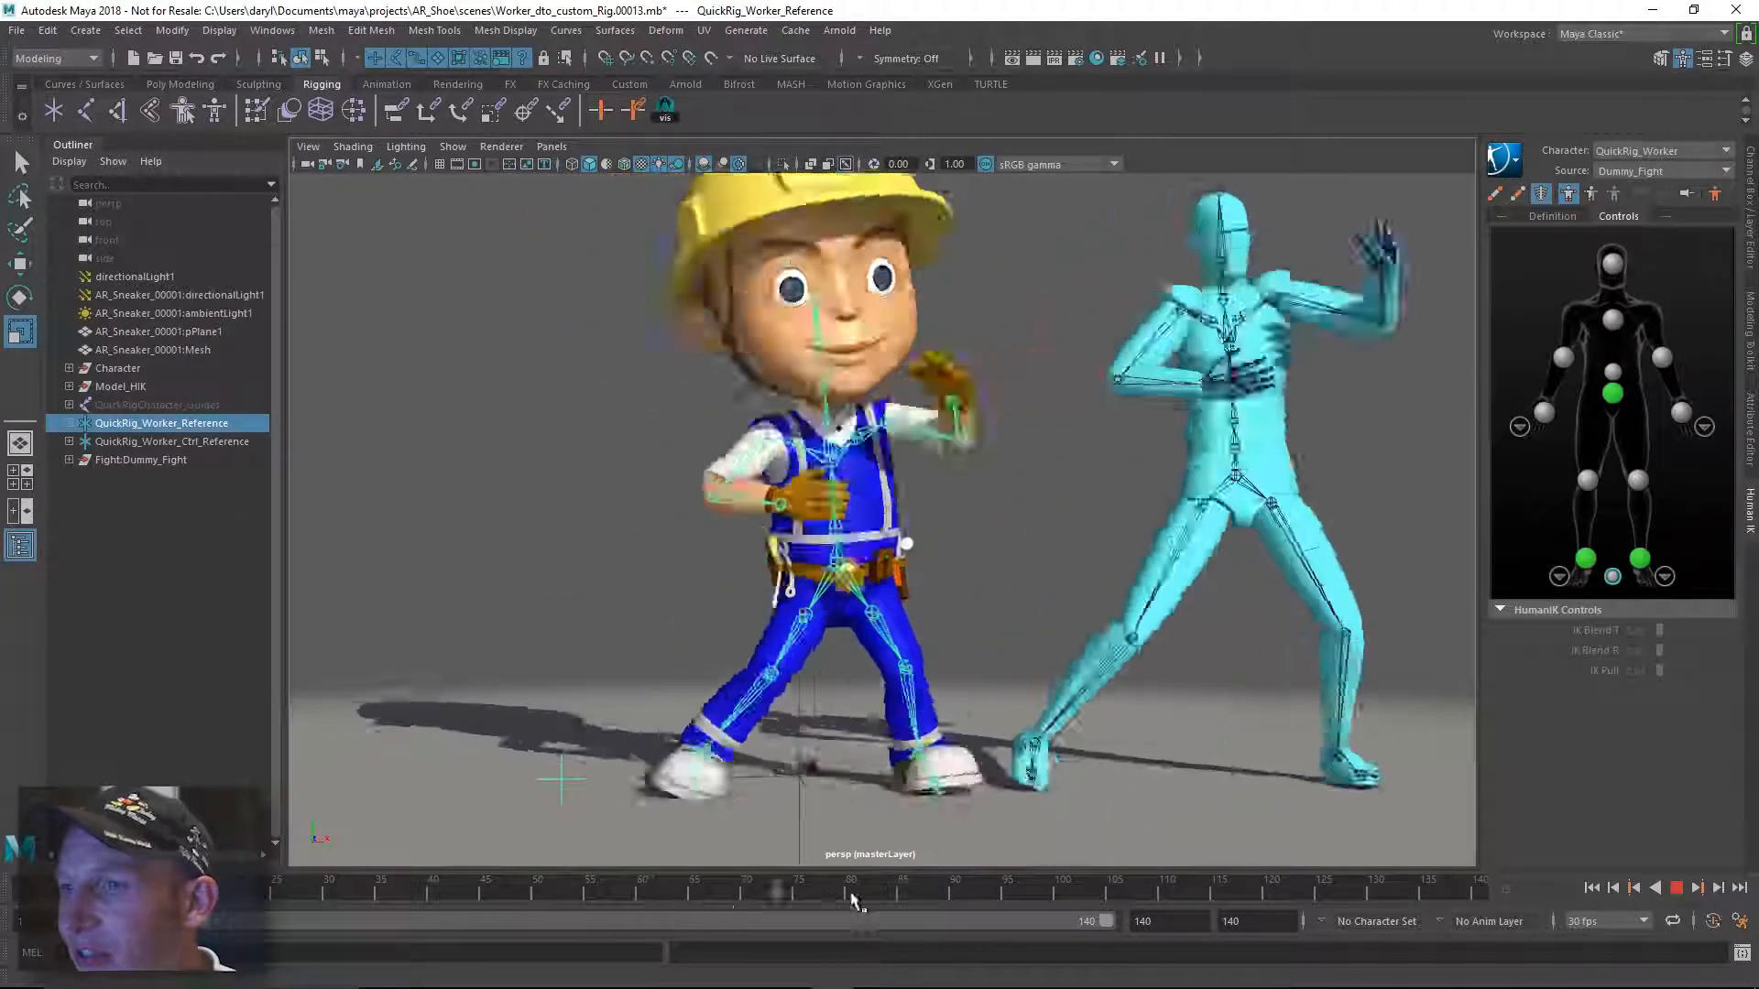
key(alt+v)
Scale the worker's reference down so the worker is shorter than the dummy, and scrub the timeline to frame 20.
drag(563, 779, 369, 785)
alt+drag(687, 765, 636, 722)
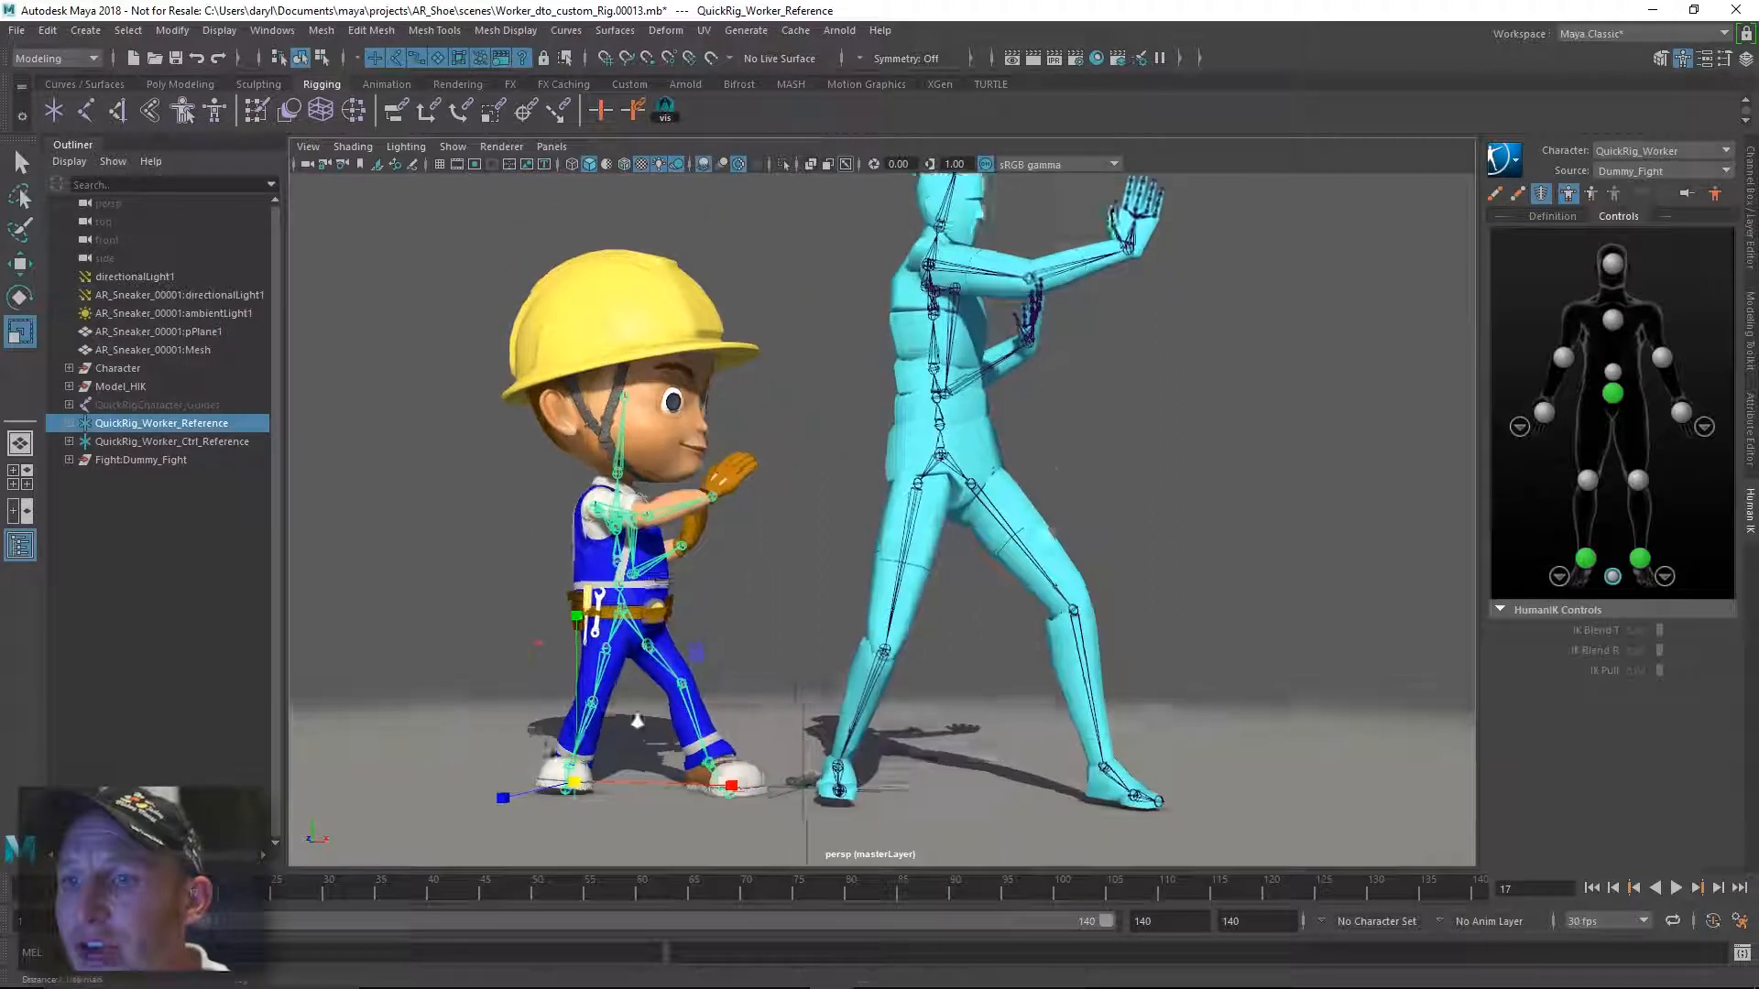
alt+right_drag(637, 722, 683, 746)
drag(513, 834, 542, 833)
alt+middle_drag(731, 591, 768, 467)
alt+drag(769, 467, 835, 513)
alt+drag(943, 425, 893, 527)
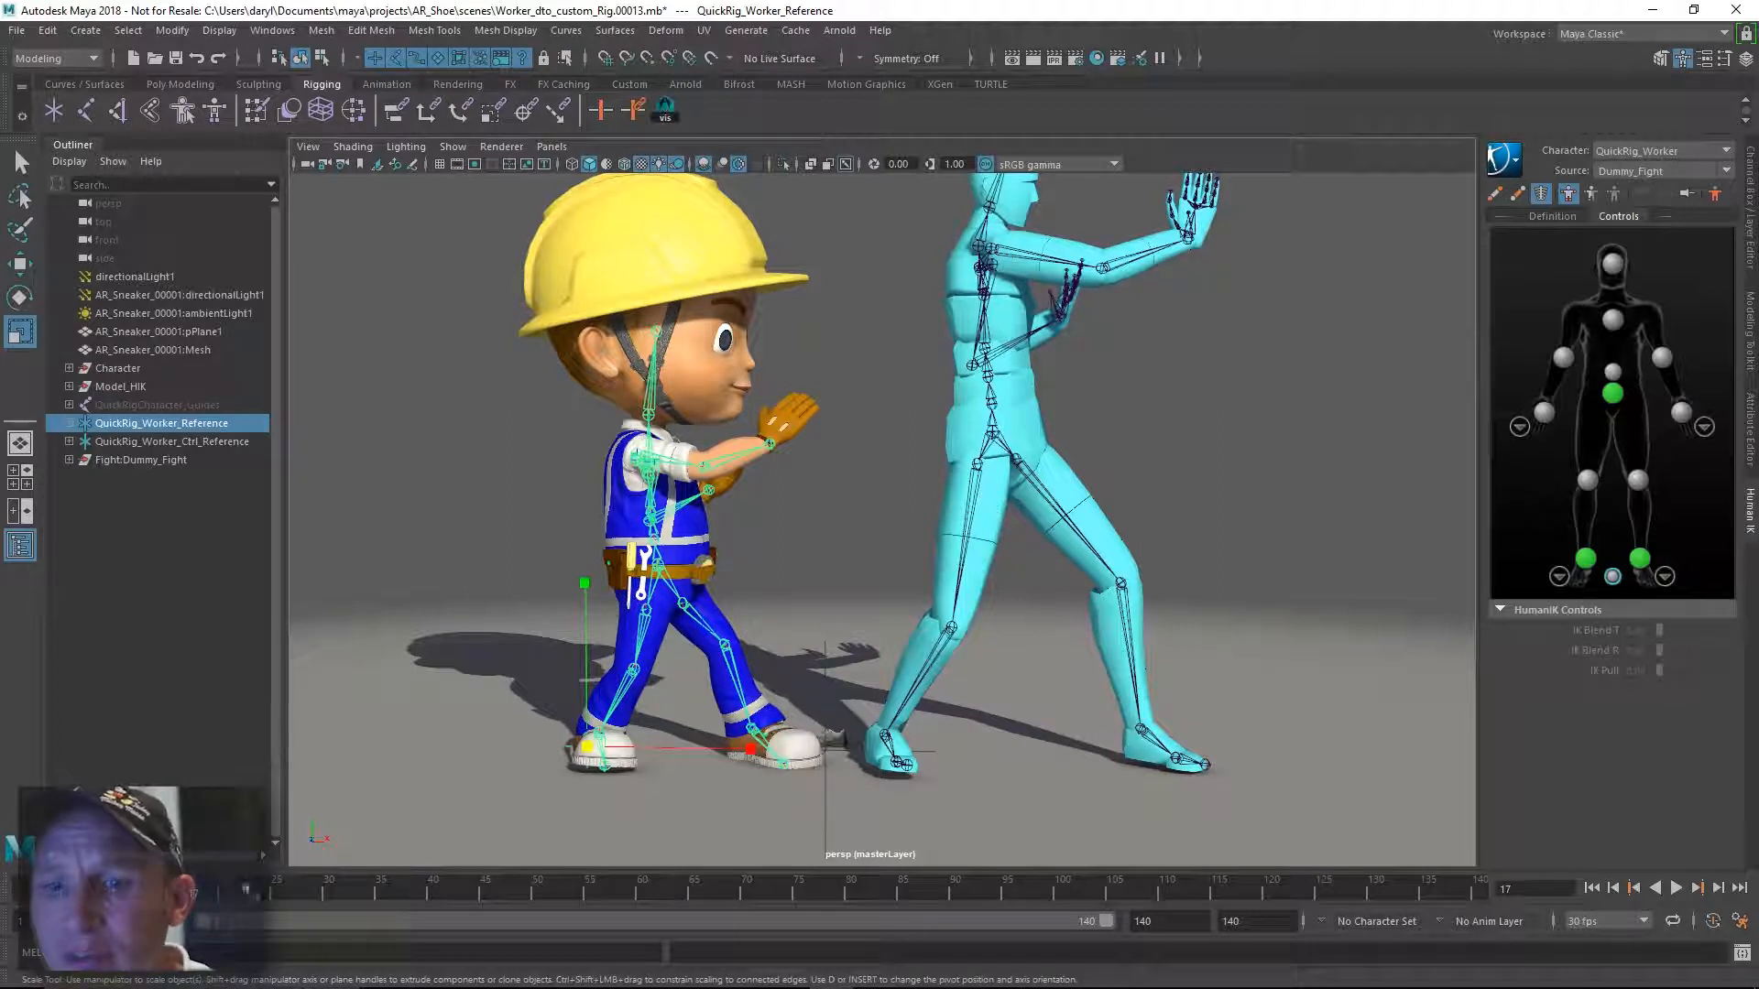
mouse_move(198, 887)
mouse_down()
mouse_move(482, 894)
mouse_move(214, 880)
mouse_up()
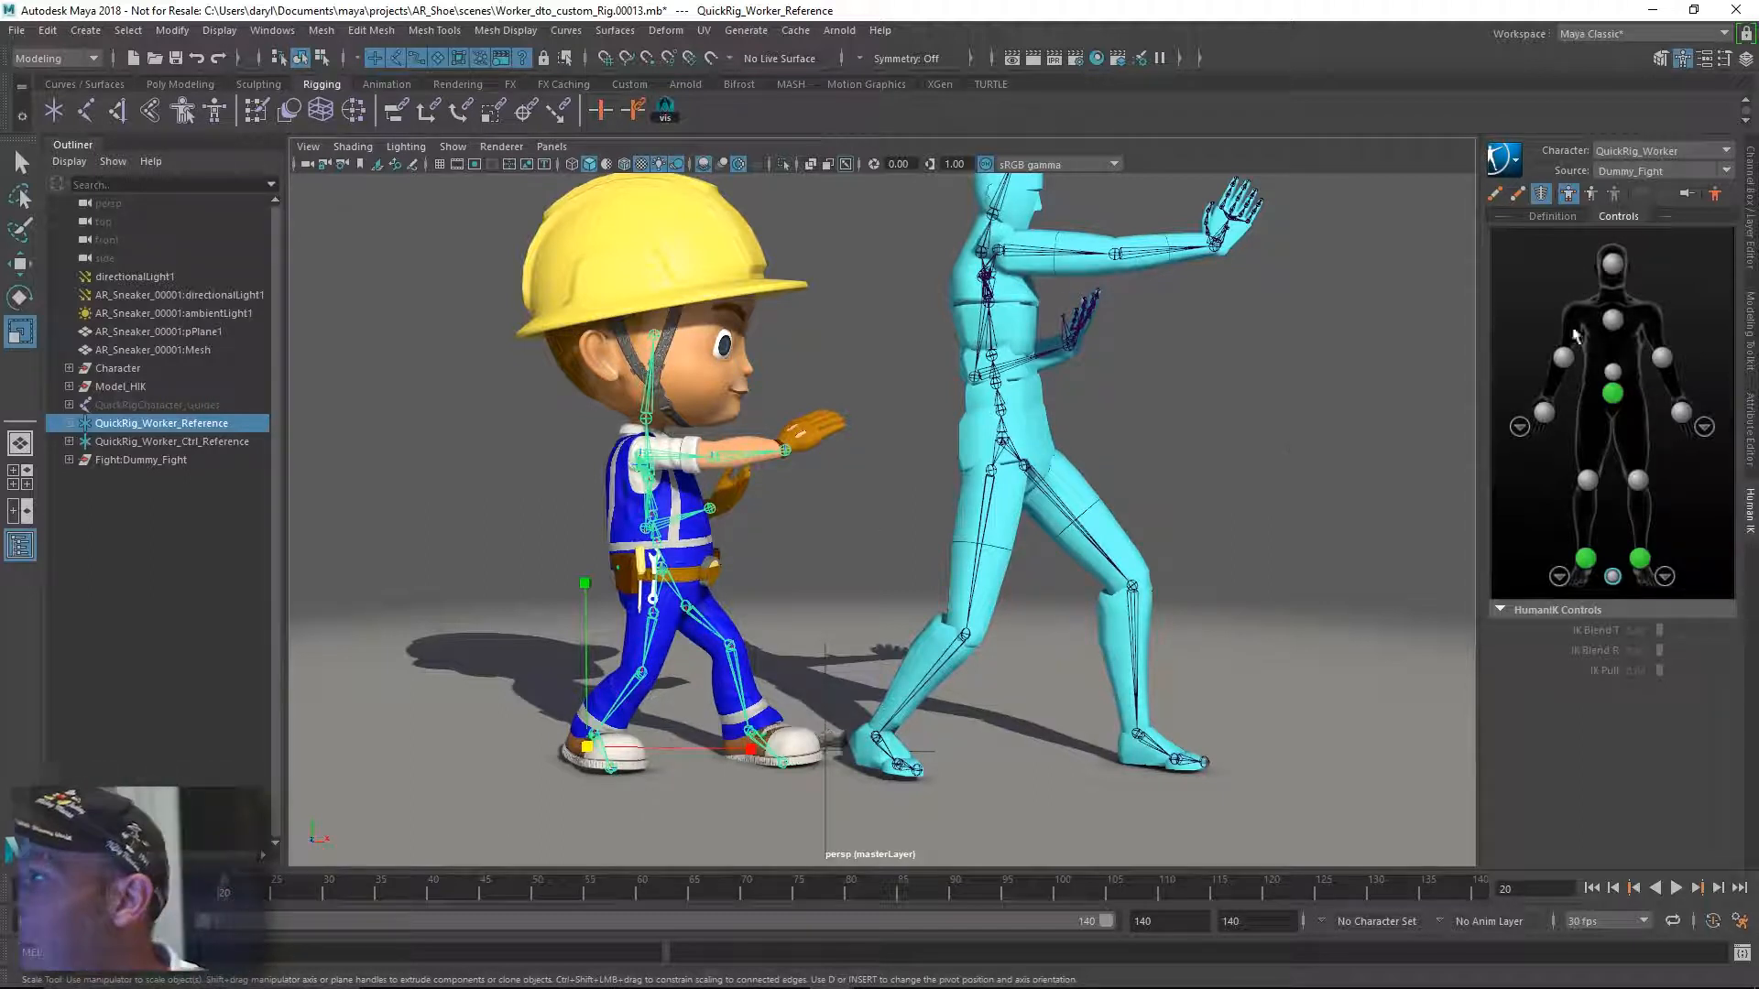
click(1503, 157)
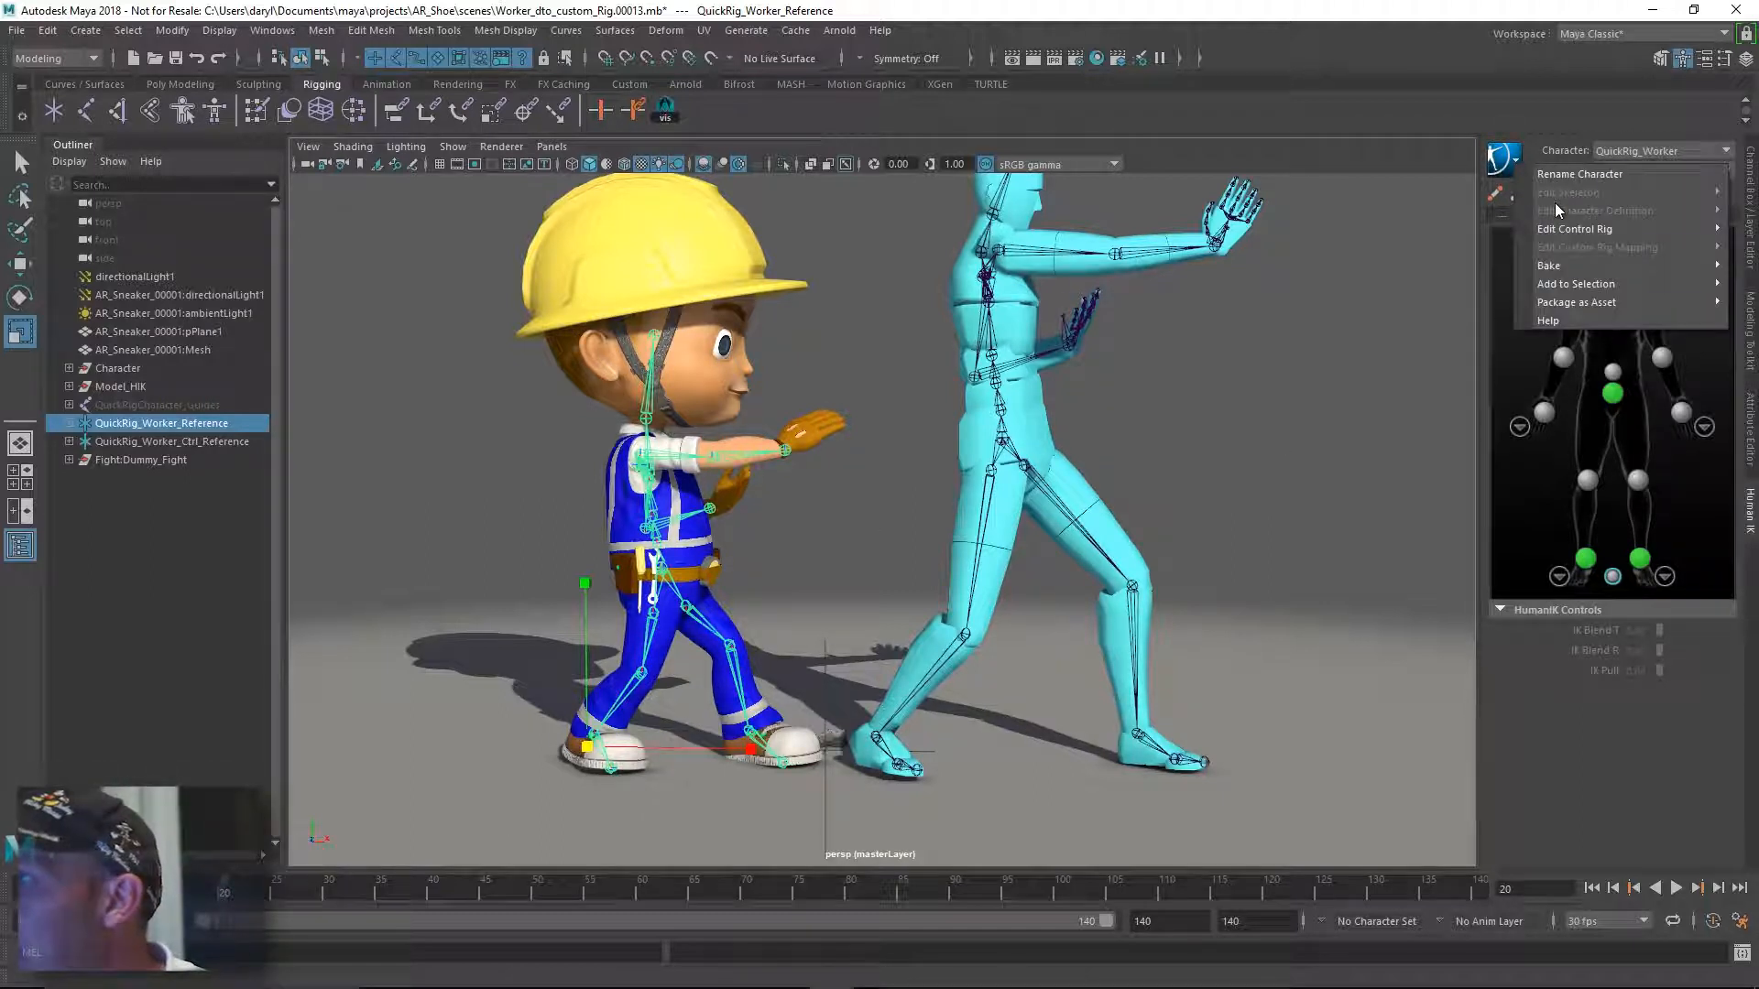
mouse_move(1579, 232)
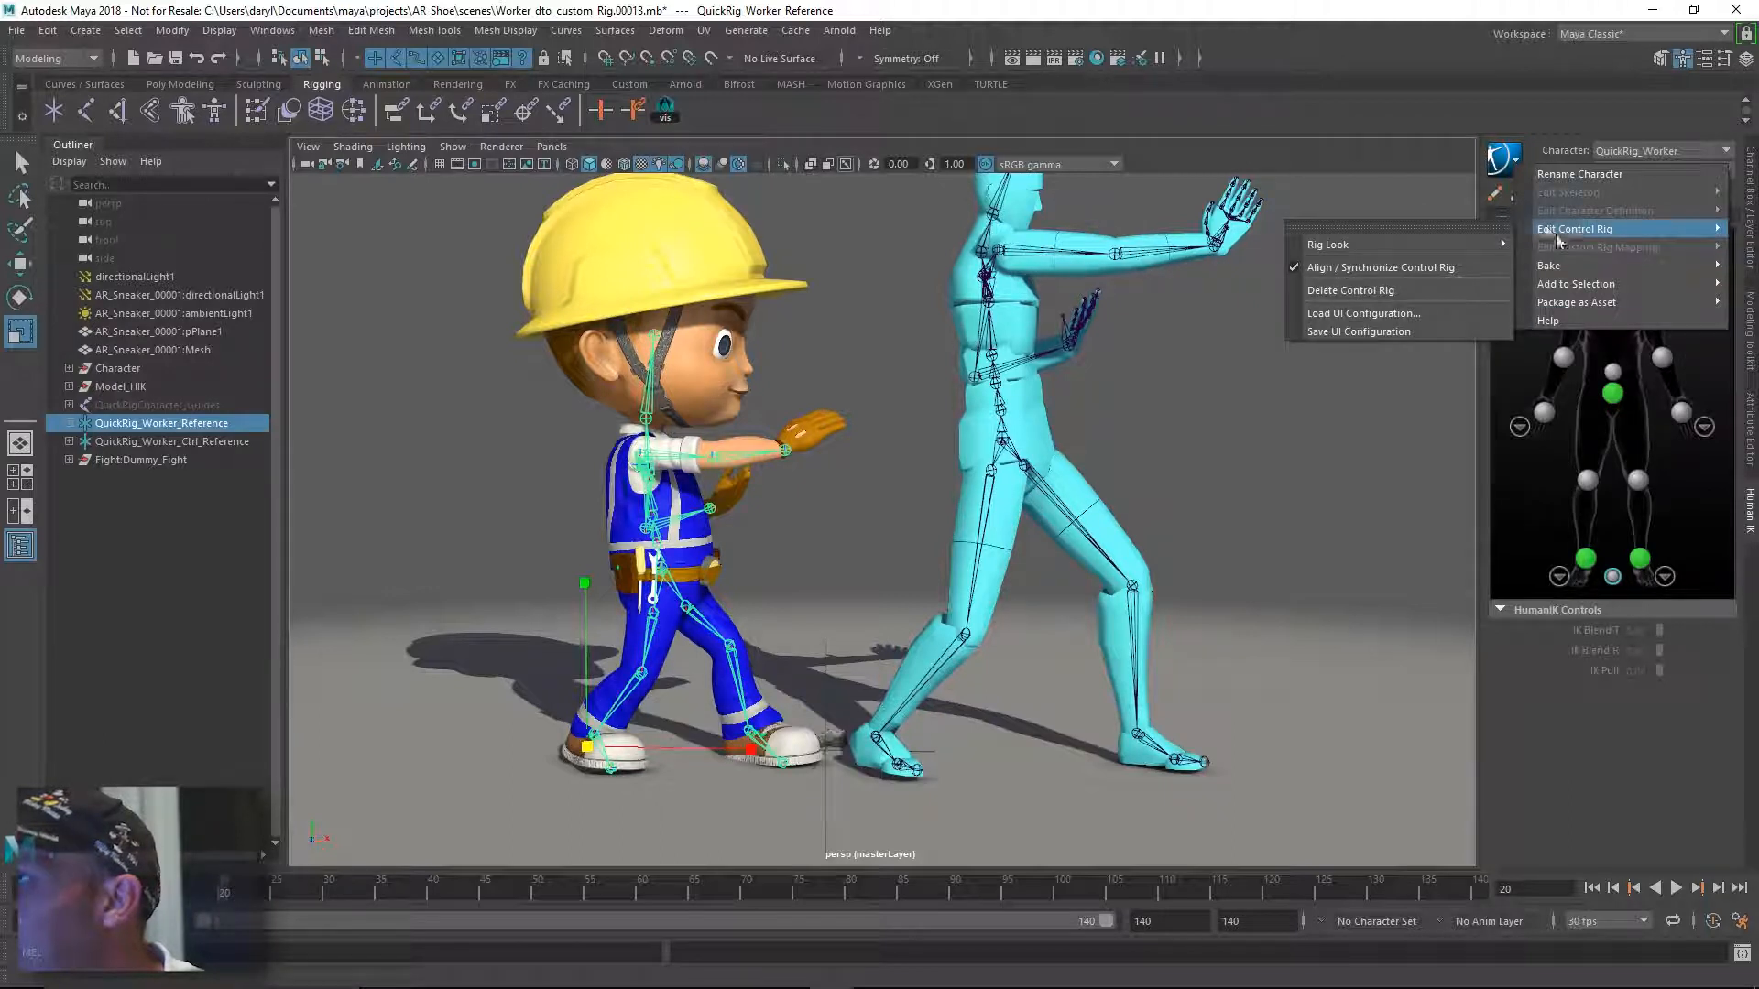
click(1591, 359)
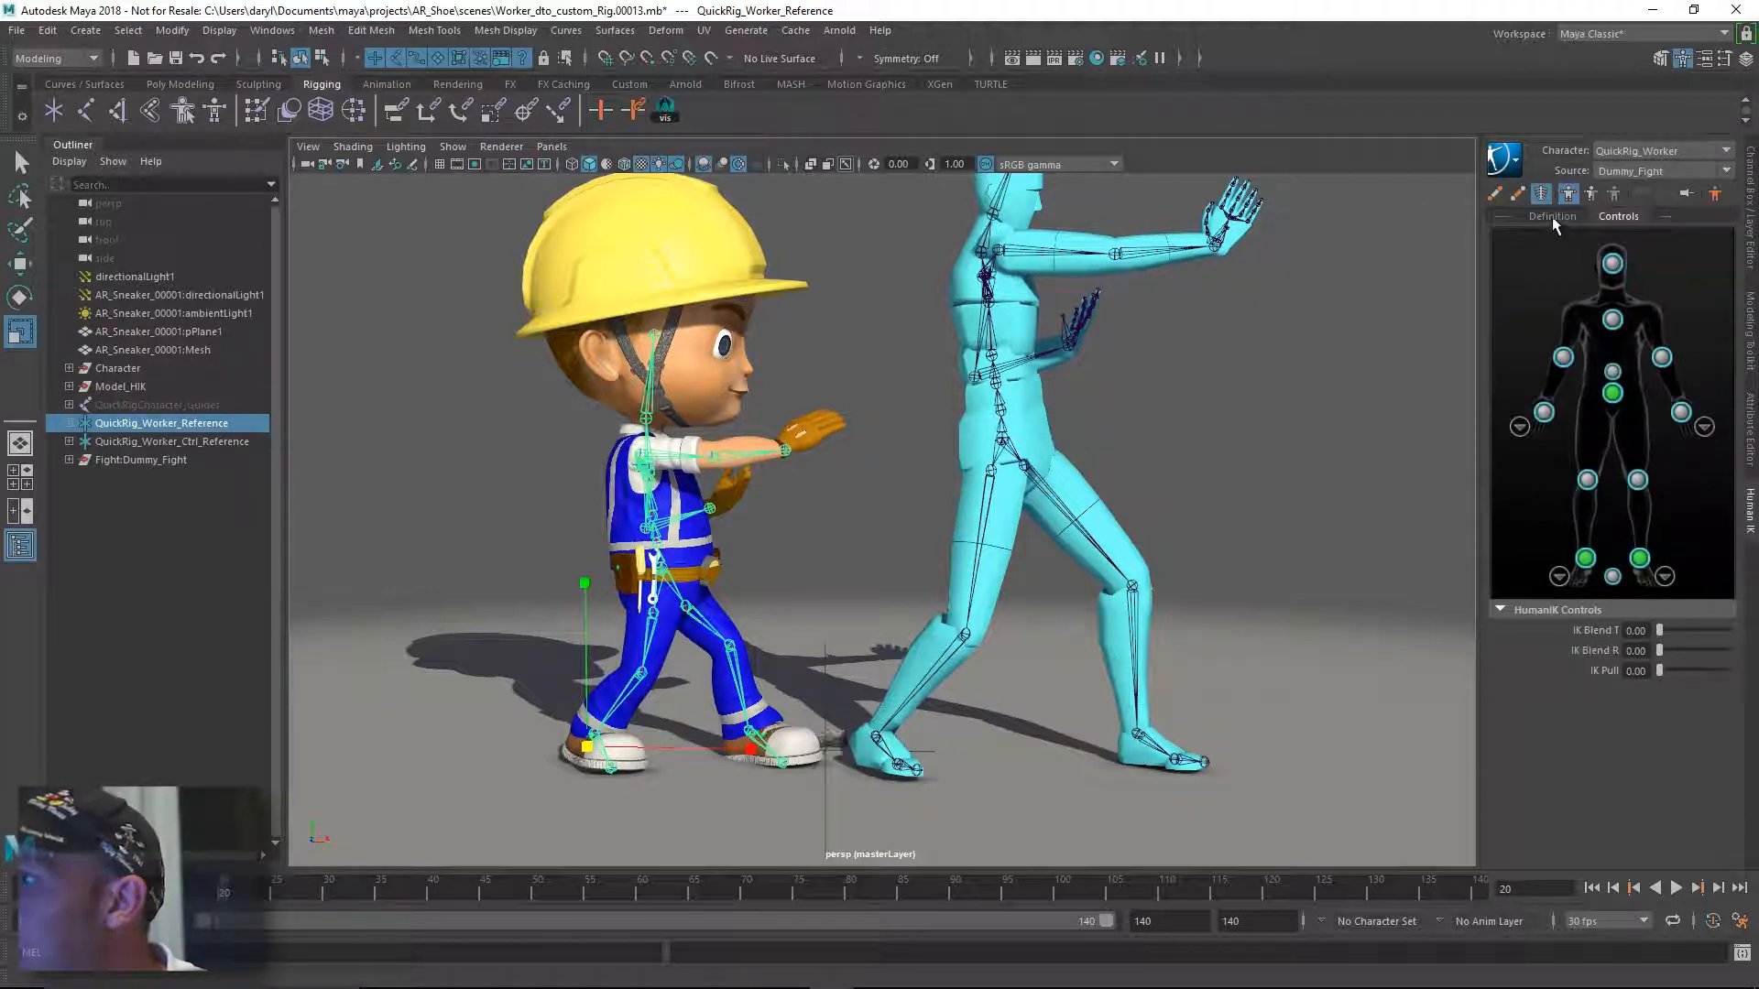
Open the HIK properties of the worker's character definition and set Match Source to On in its retarget-specific settings.
click(1552, 218)
click(1520, 167)
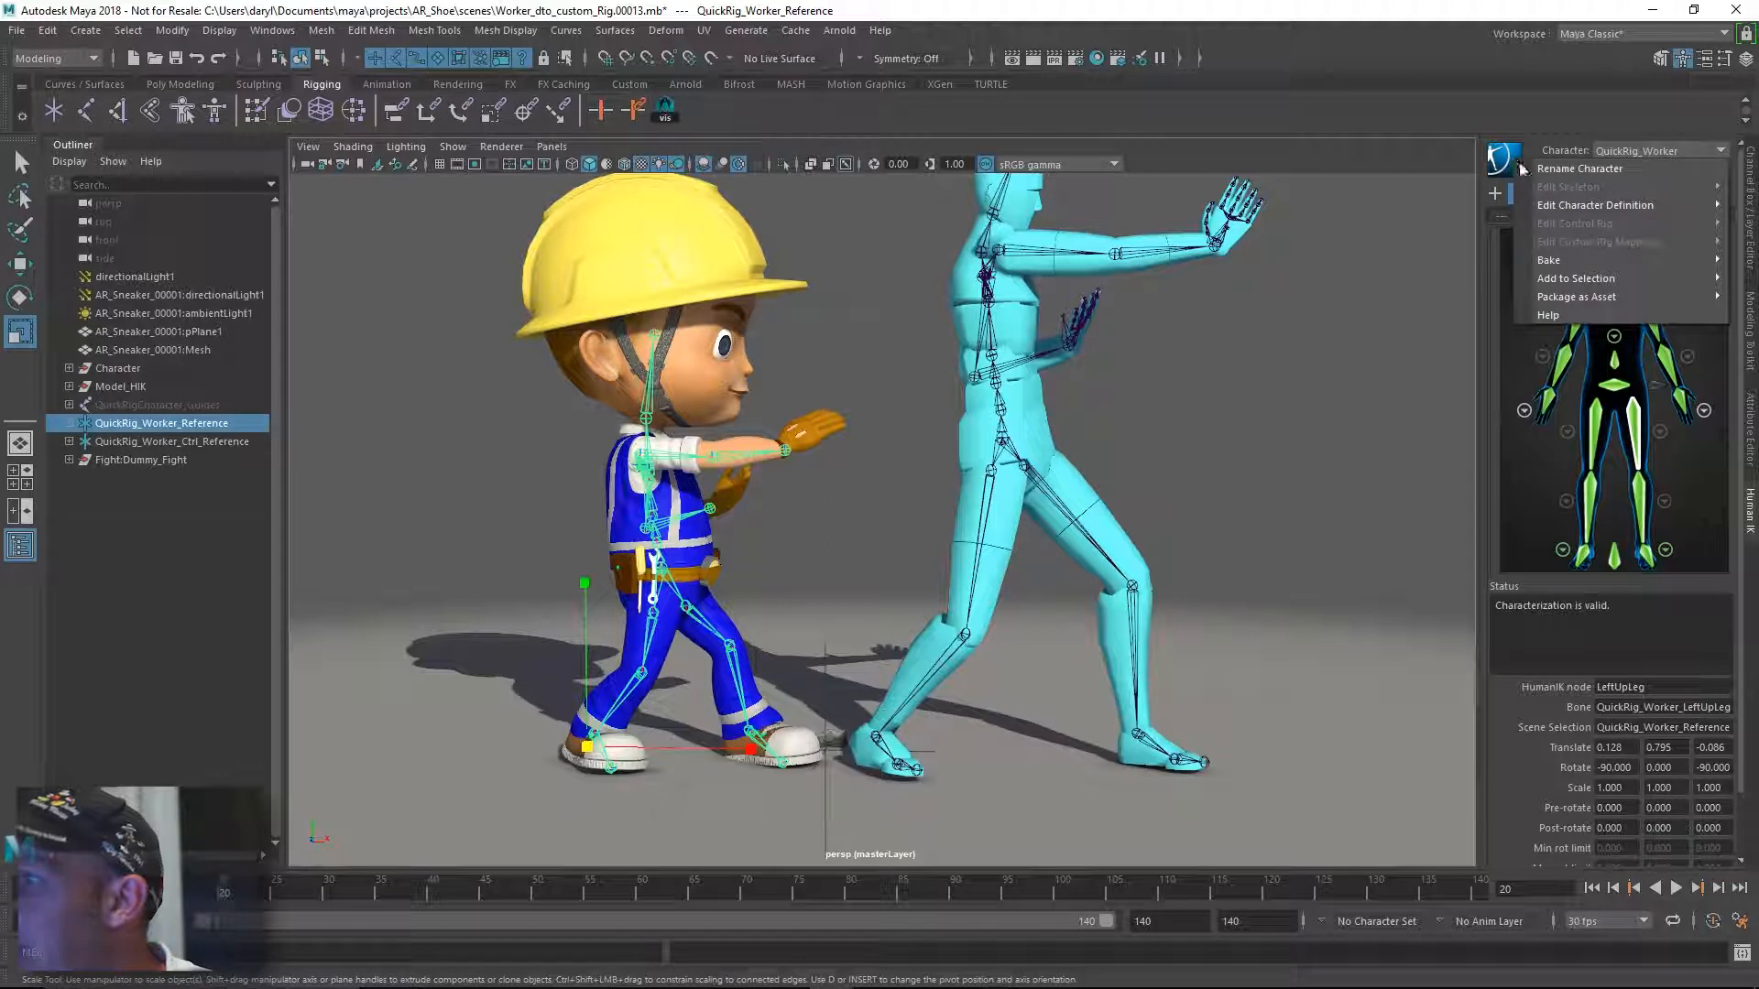
mouse_move(1594, 205)
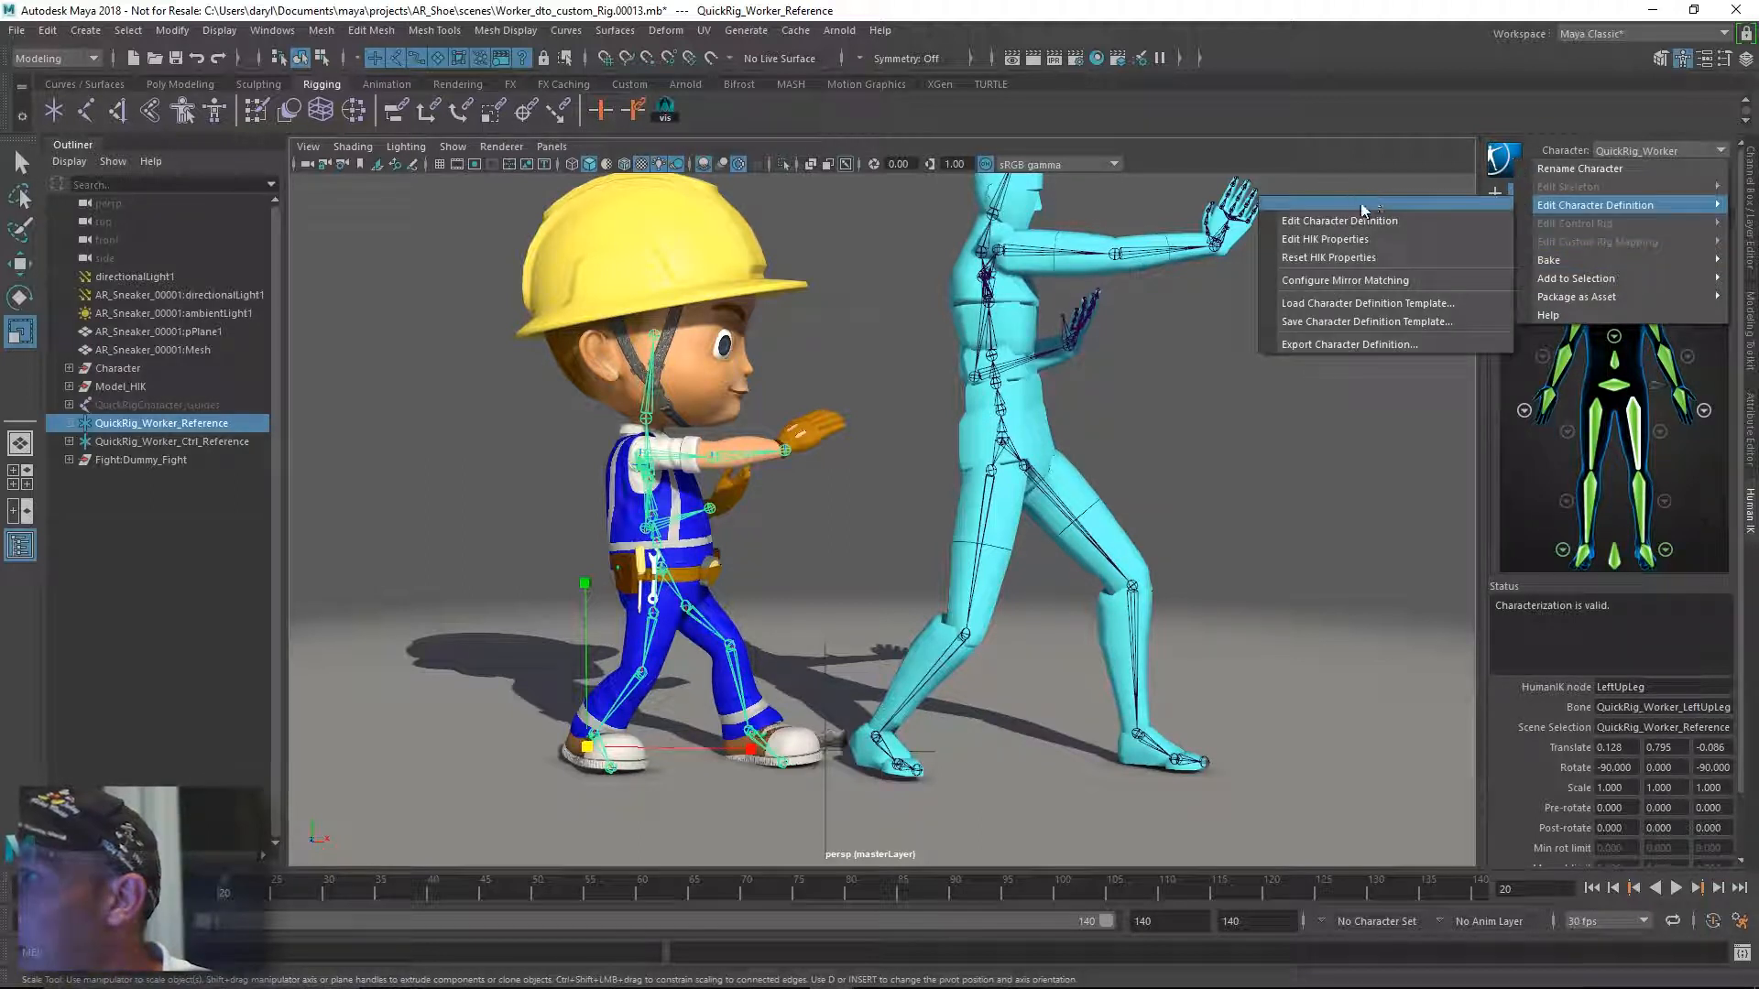
click(1363, 236)
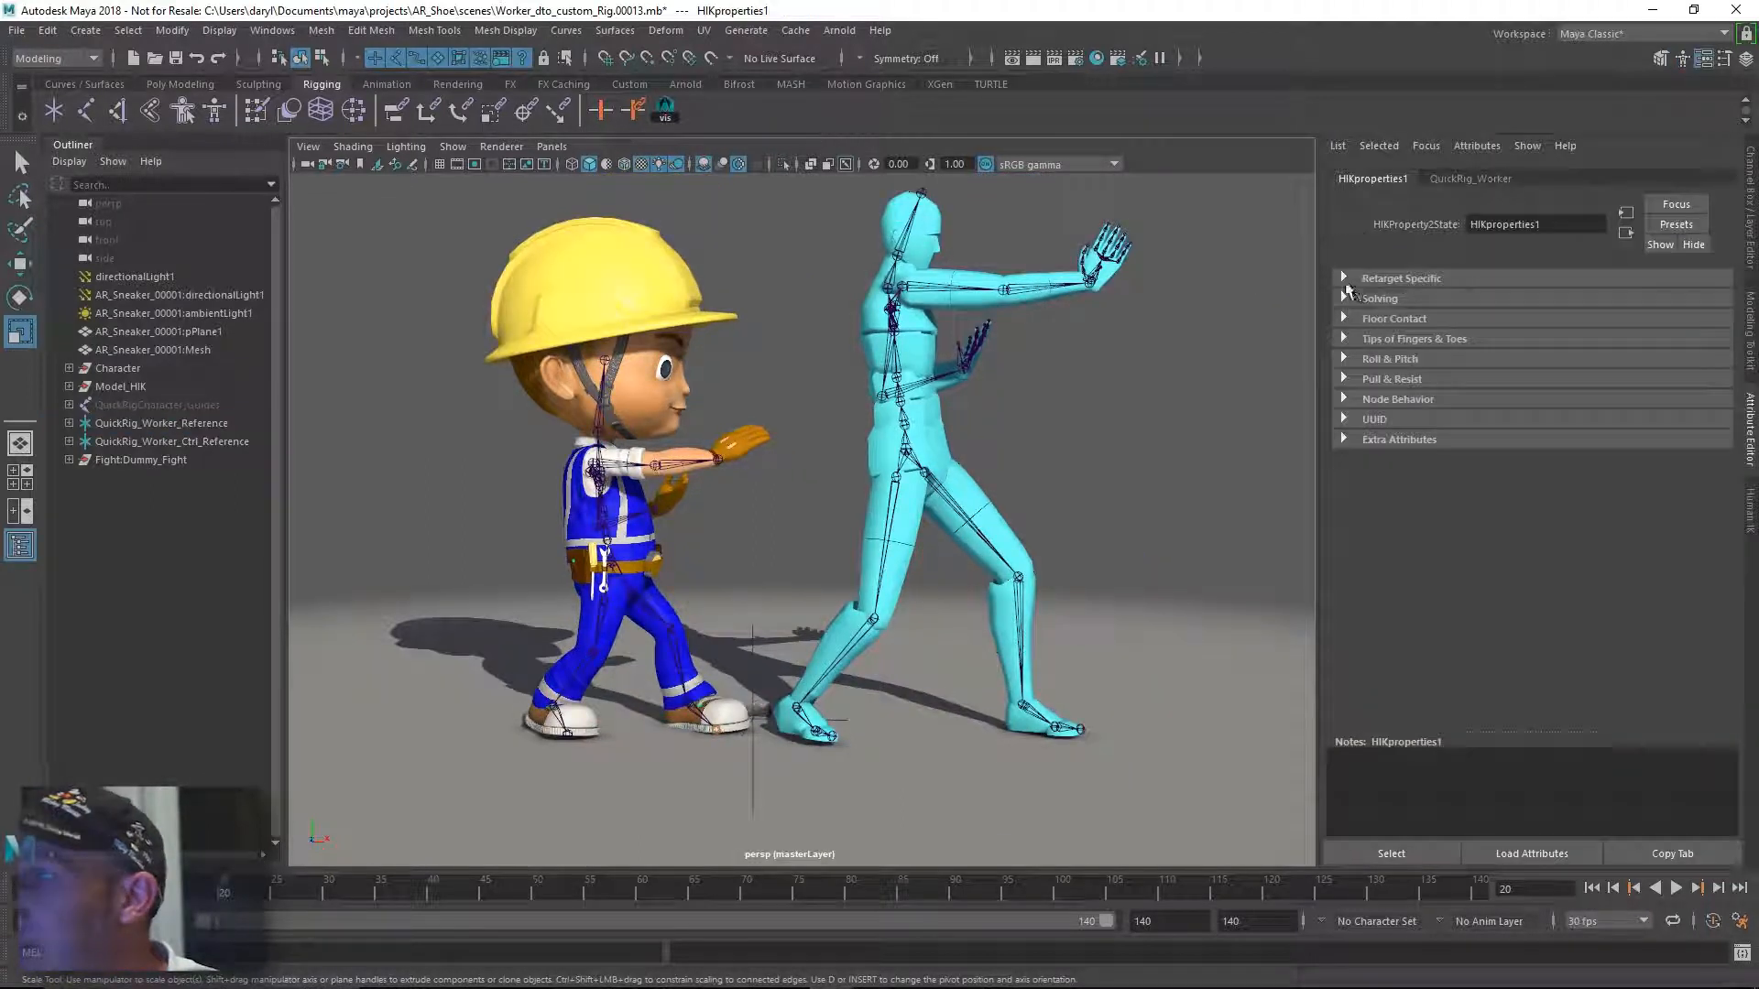
click(1345, 278)
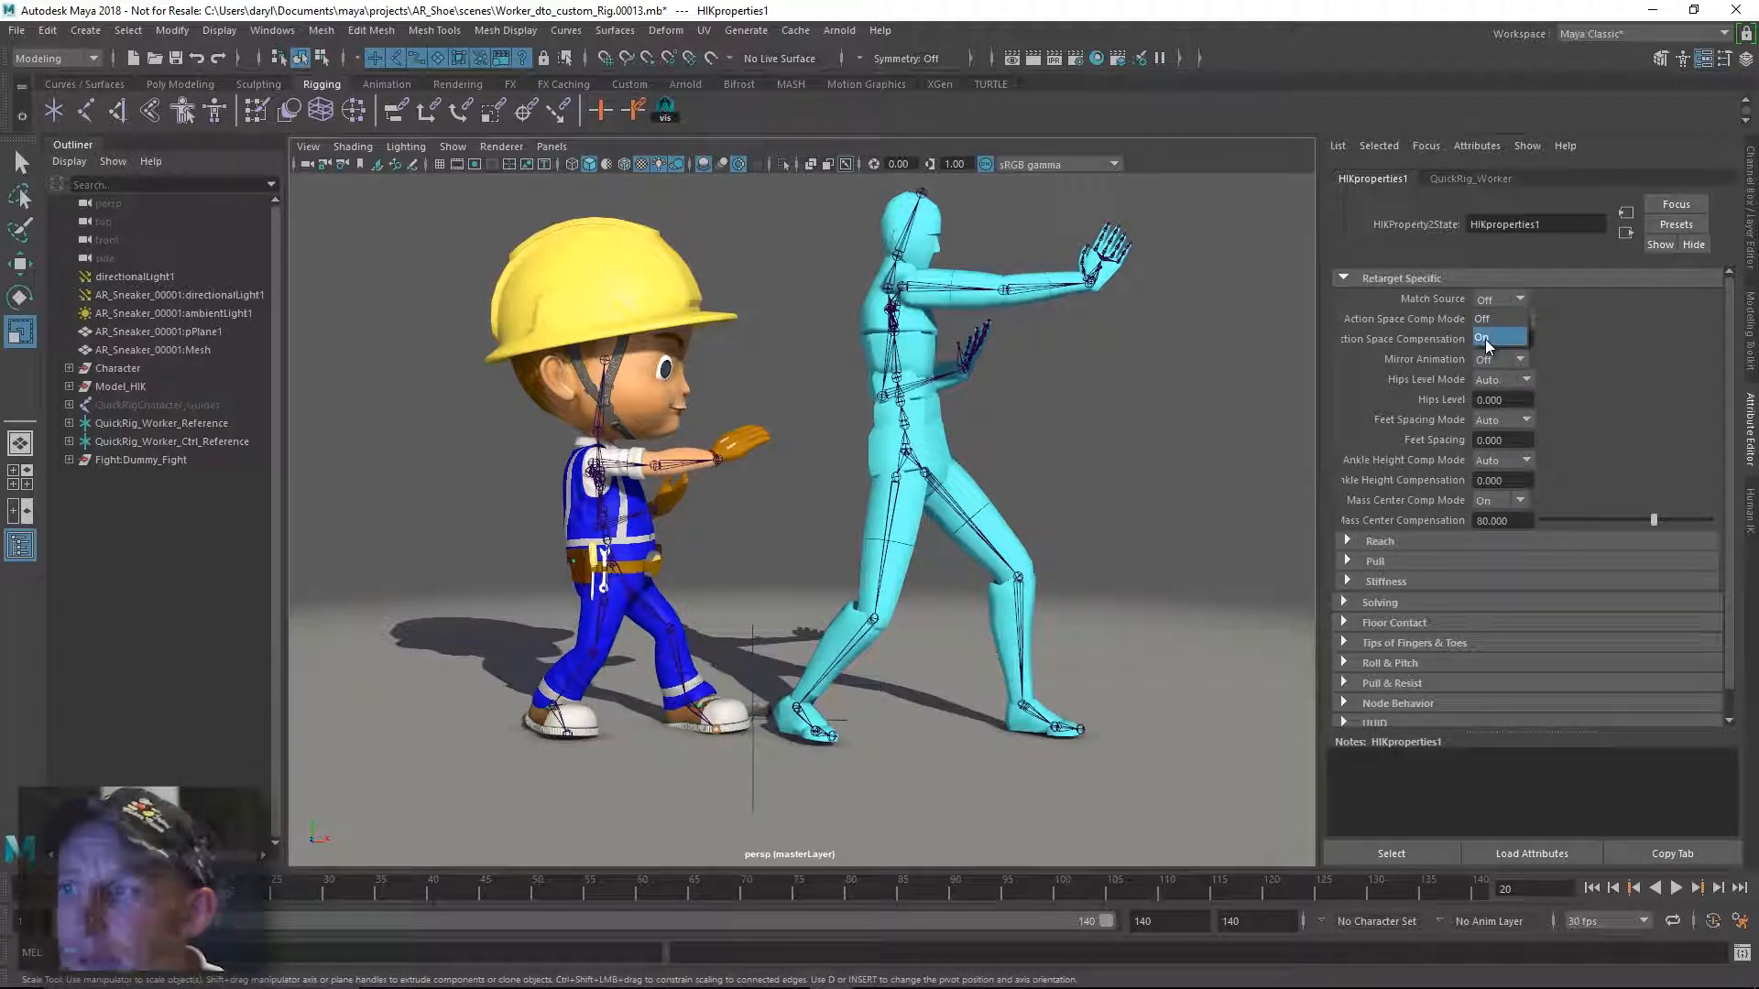
click(1484, 337)
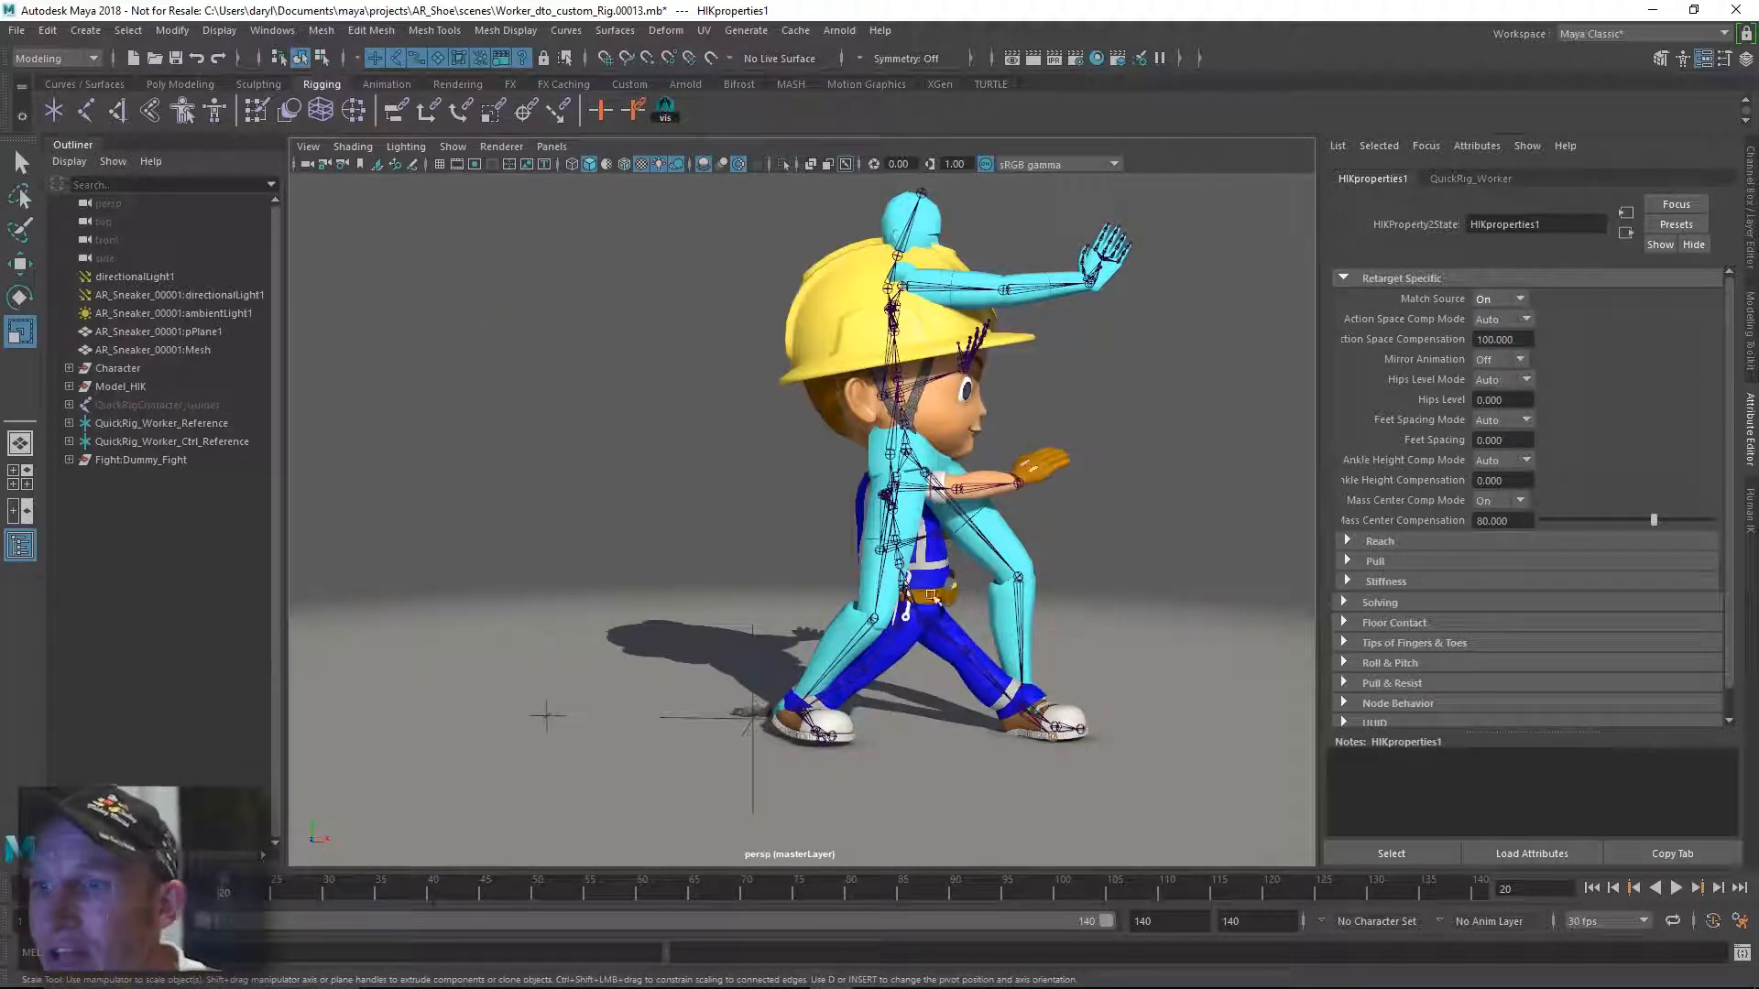
Select the worker's reference effector in the HumanIK controls and scale the worker up slightly against the overlapping dummy.
alt+drag(804, 632, 777, 632)
alt+middle_drag(774, 632, 734, 586)
alt+right_drag(656, 577, 828, 570)
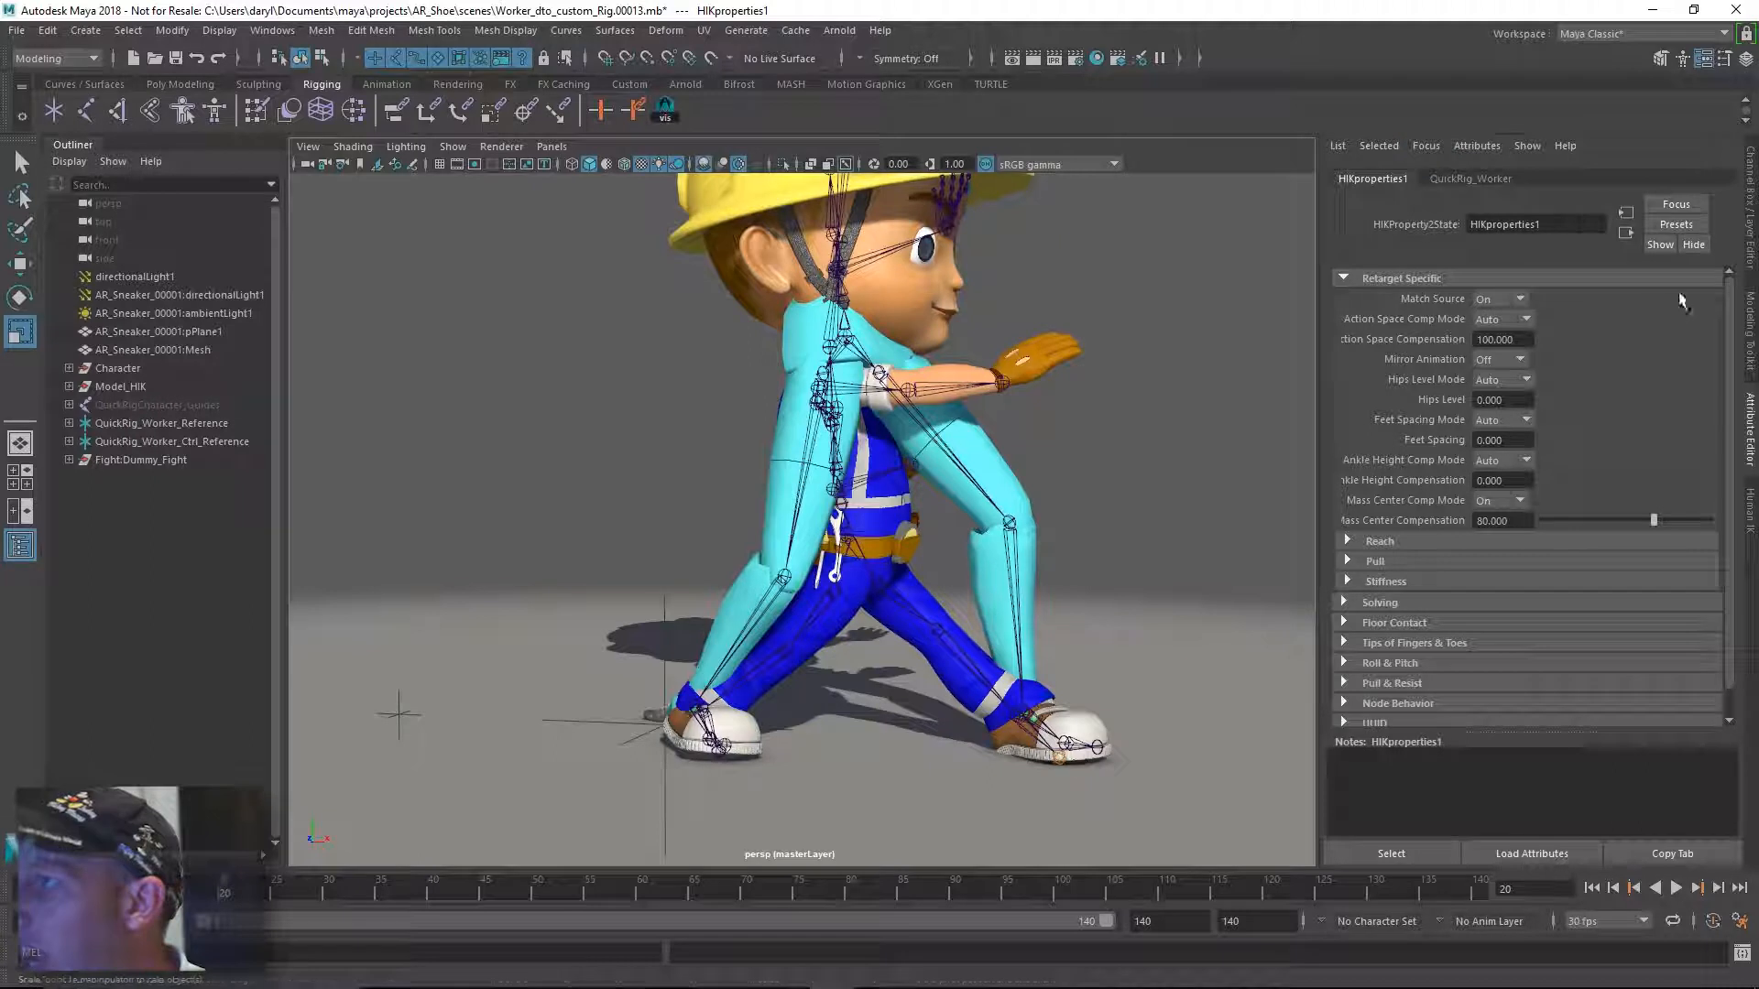
click(1749, 511)
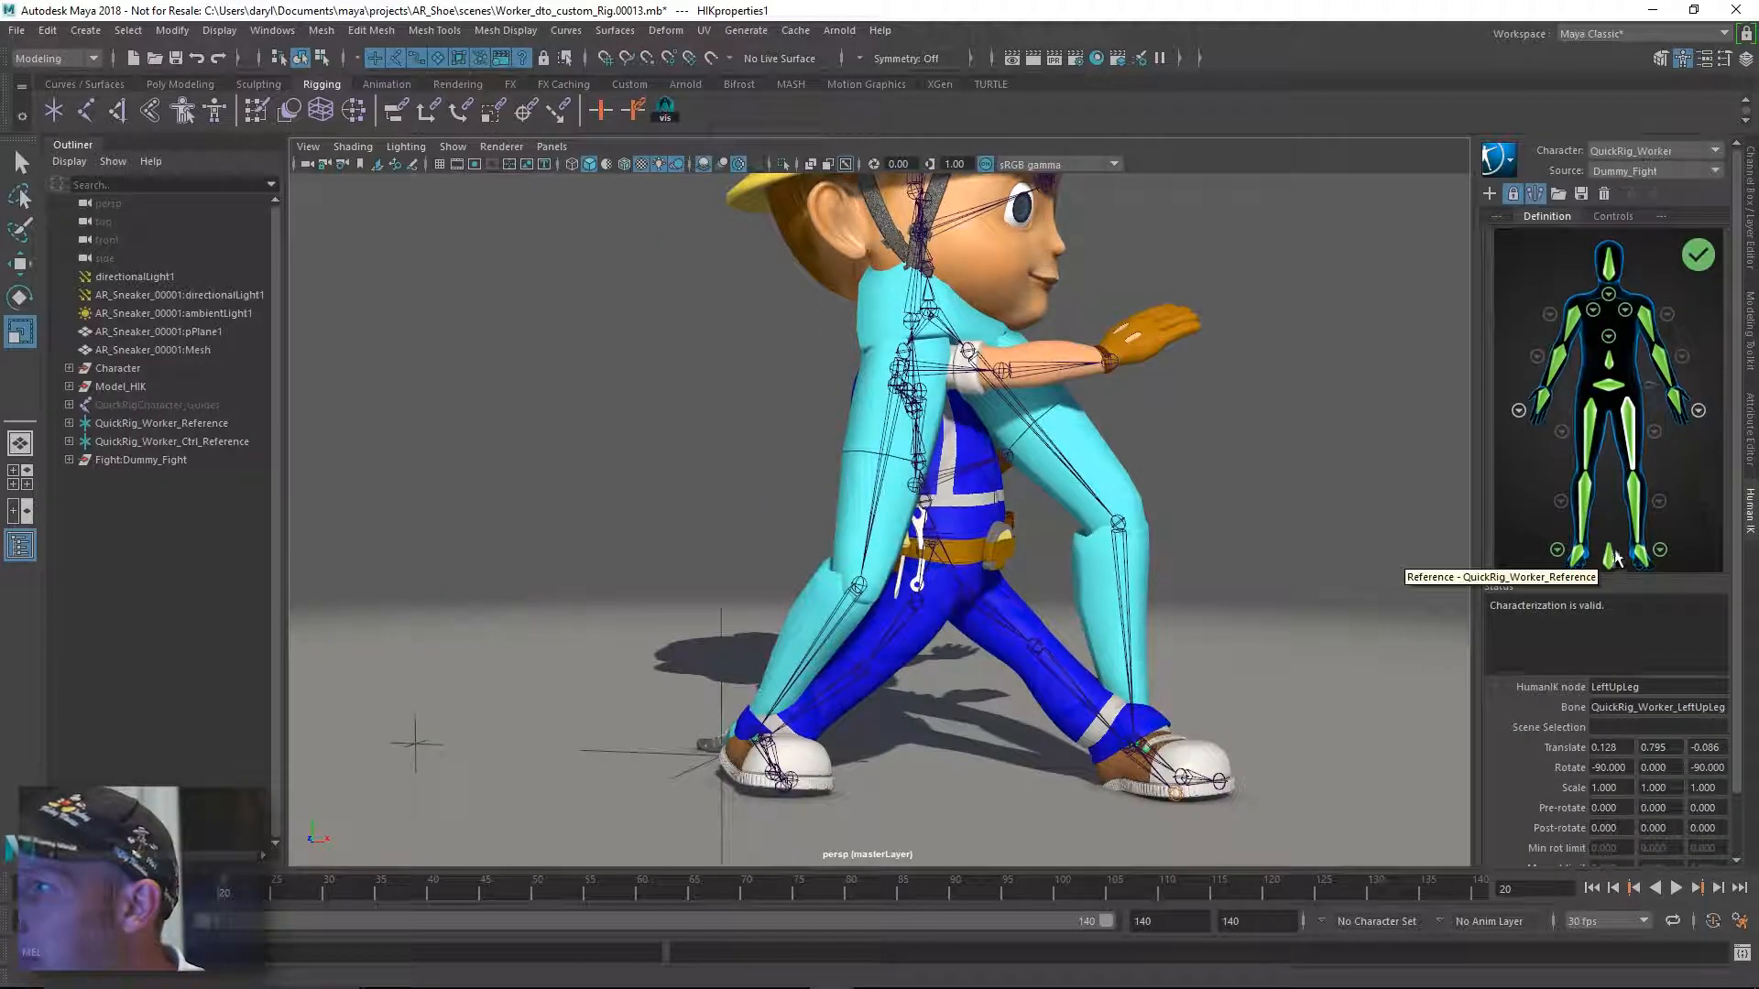
click(1612, 216)
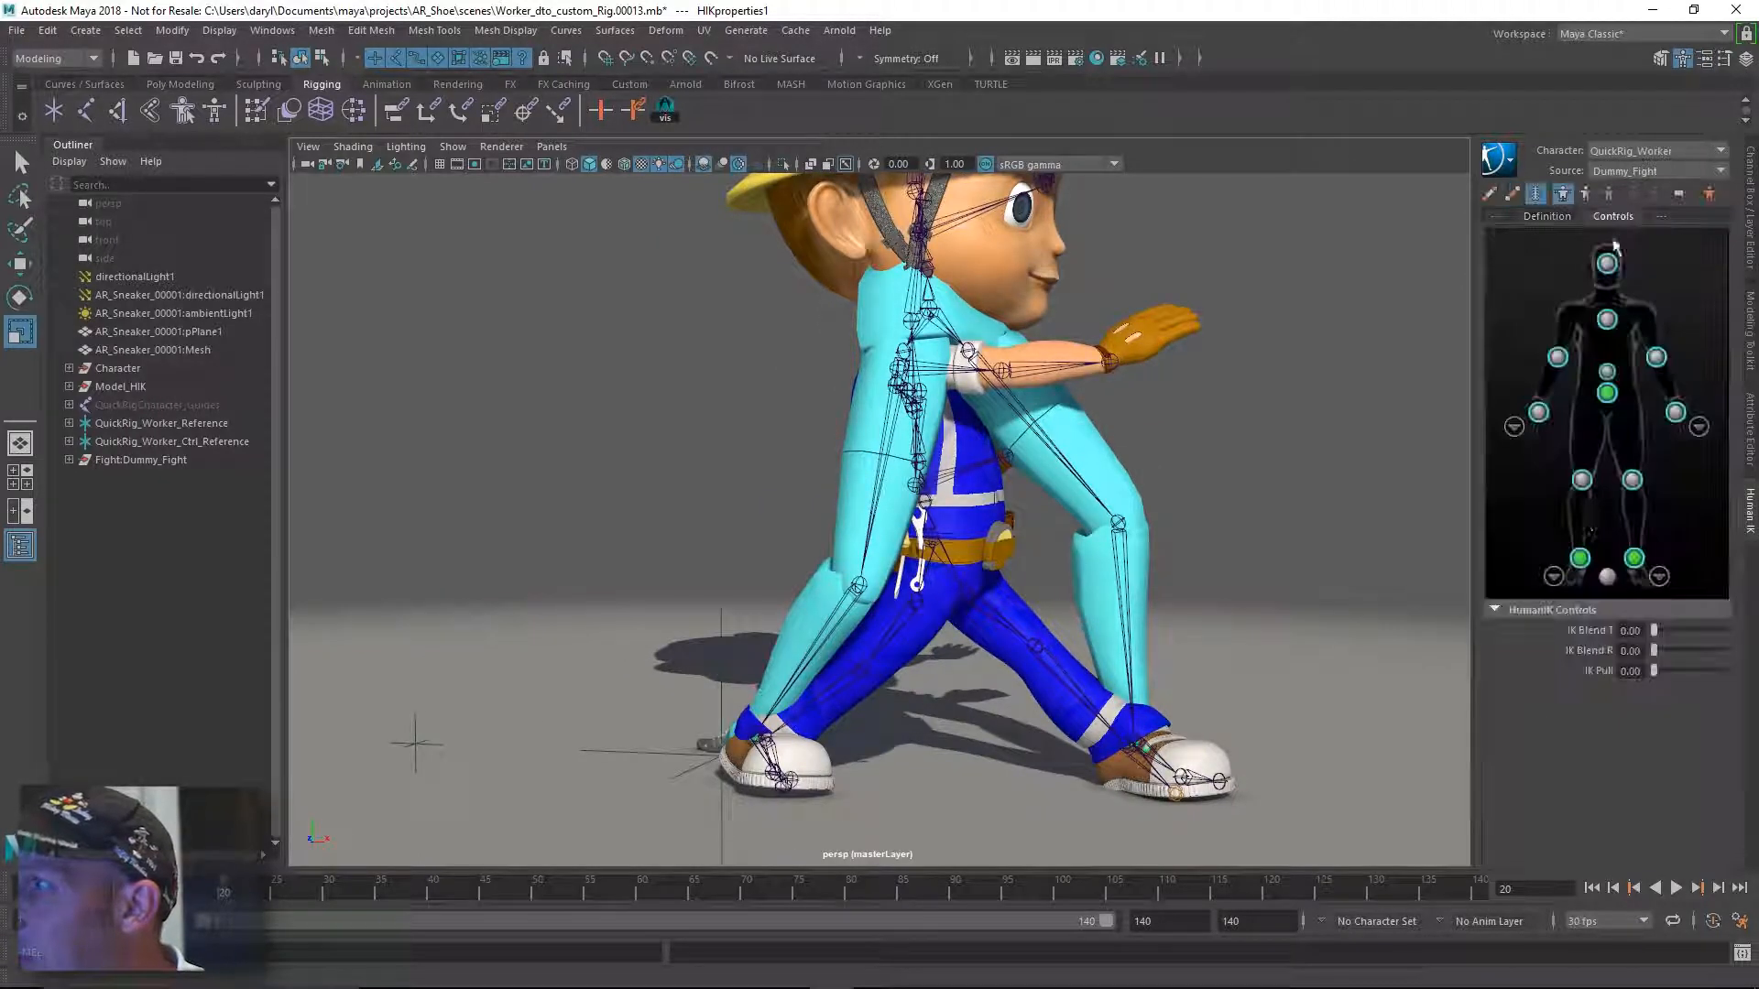
click(1609, 576)
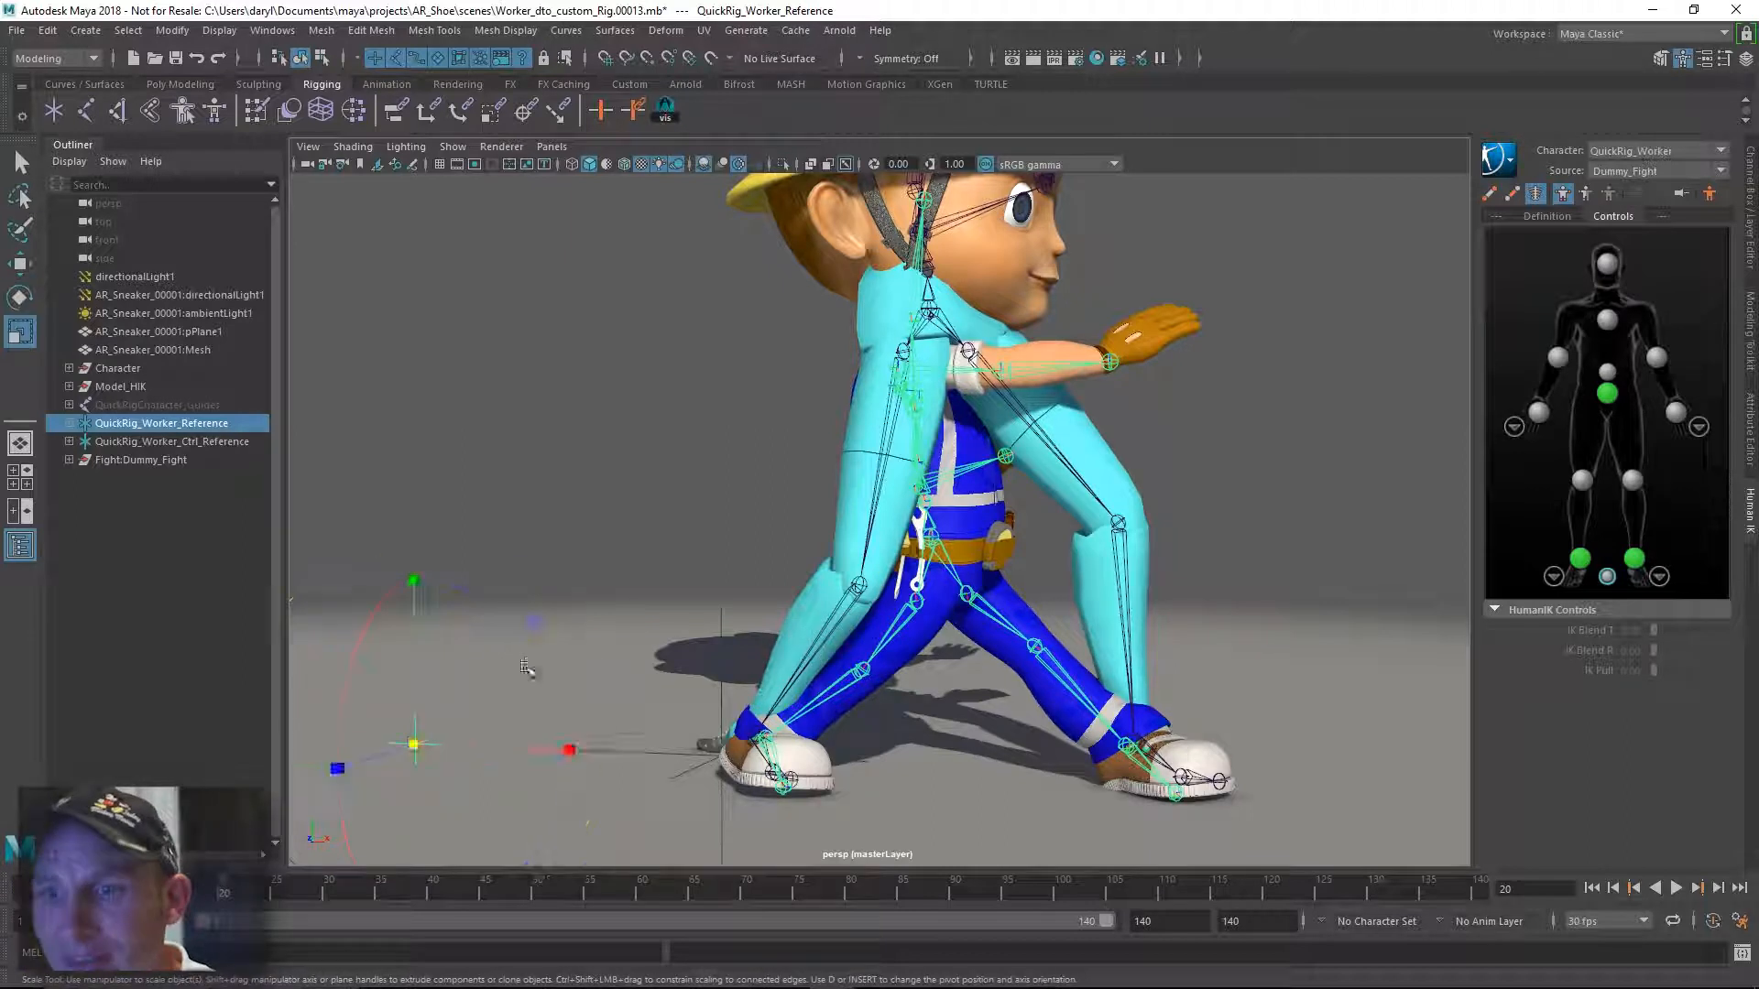
drag(410, 746, 561, 736)
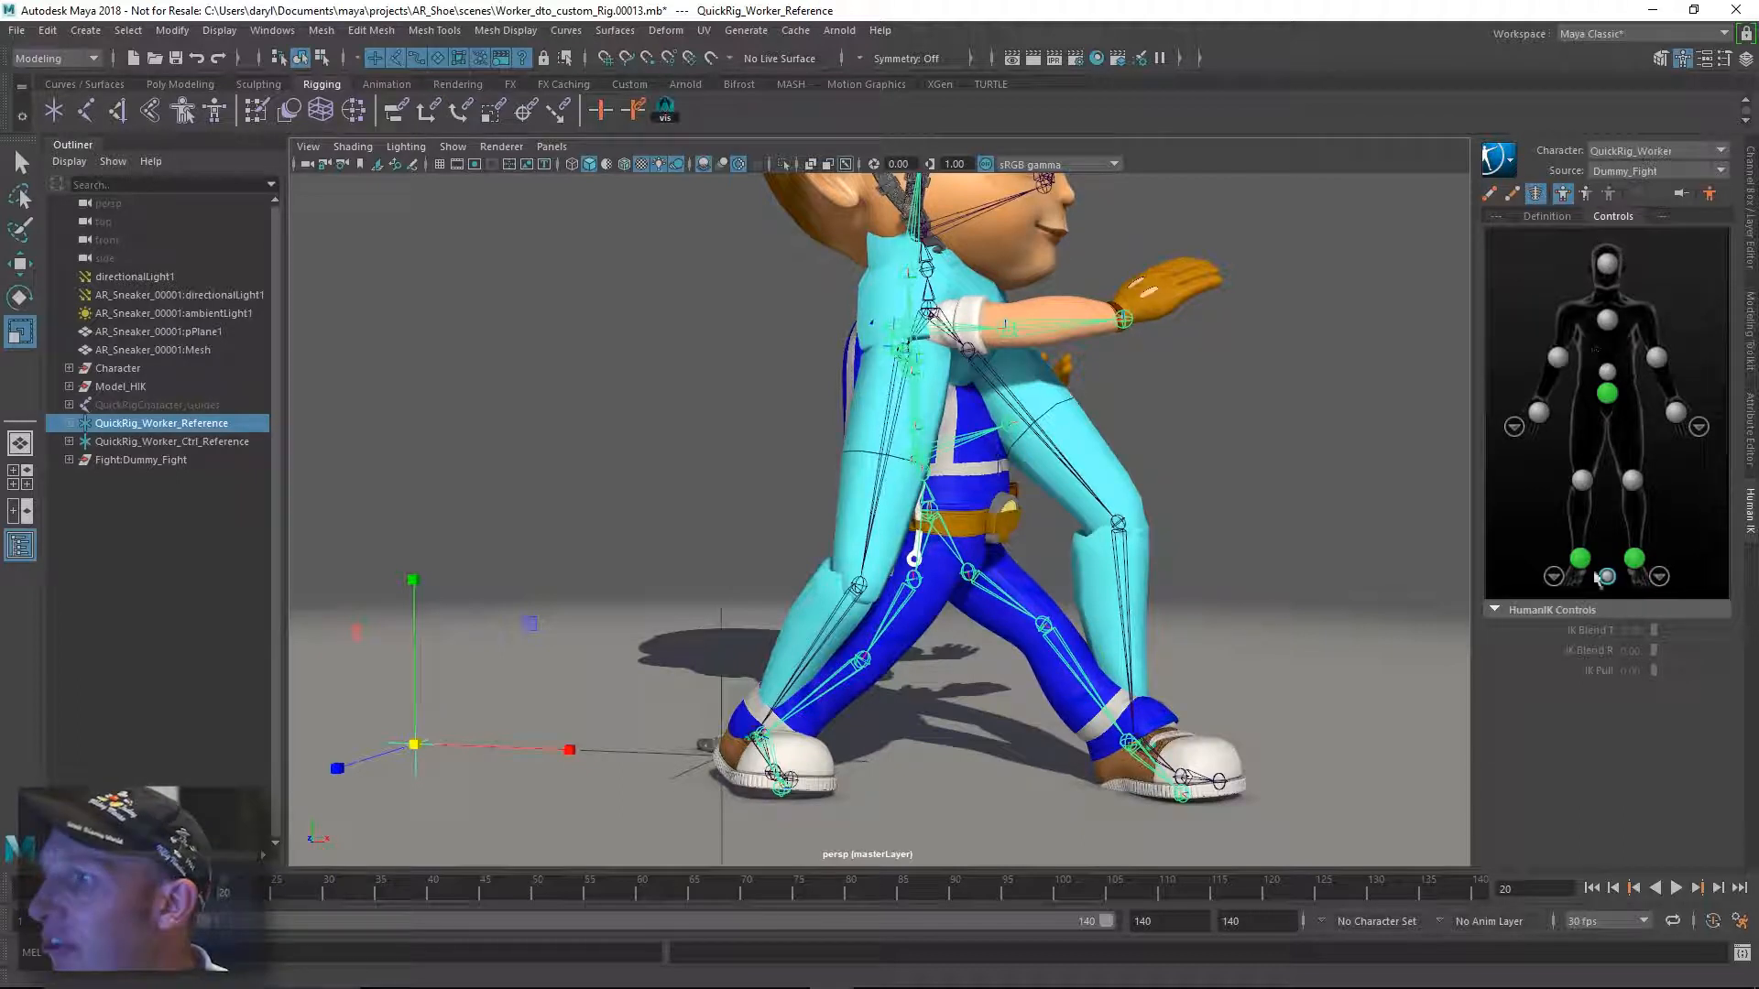
Set IK Blend T to 0.00 on the worker's right ankle effector.
click(1580, 560)
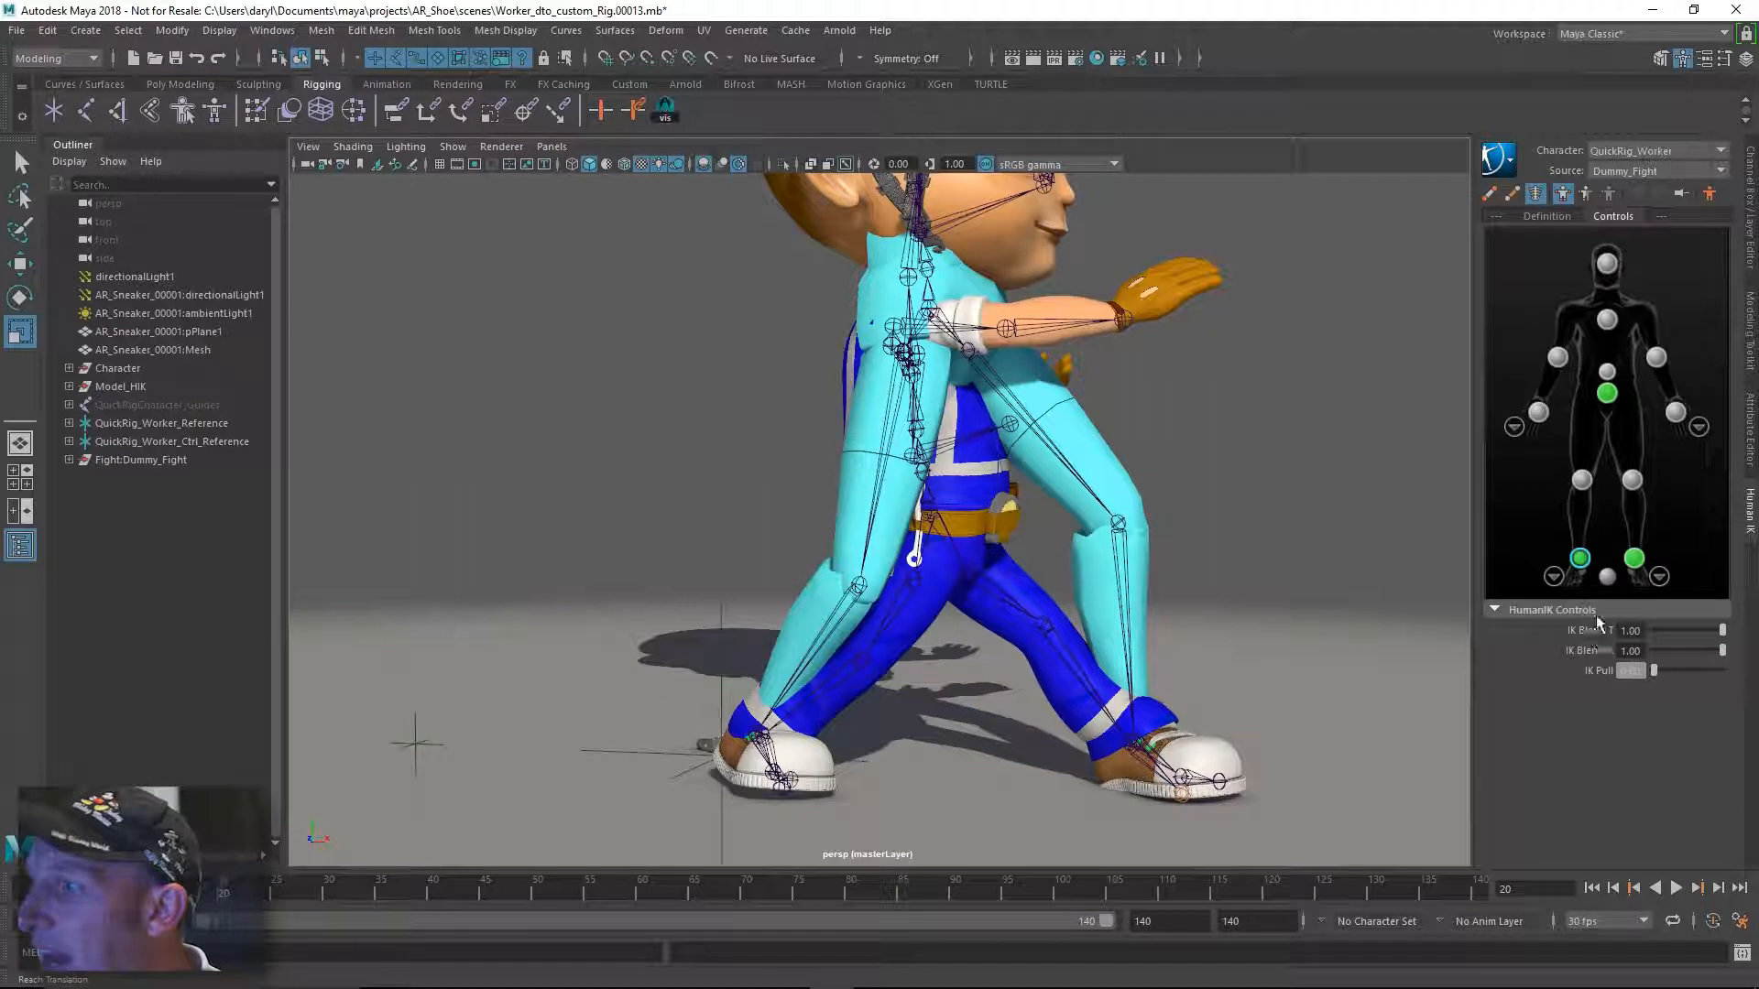
drag(1721, 632, 1626, 635)
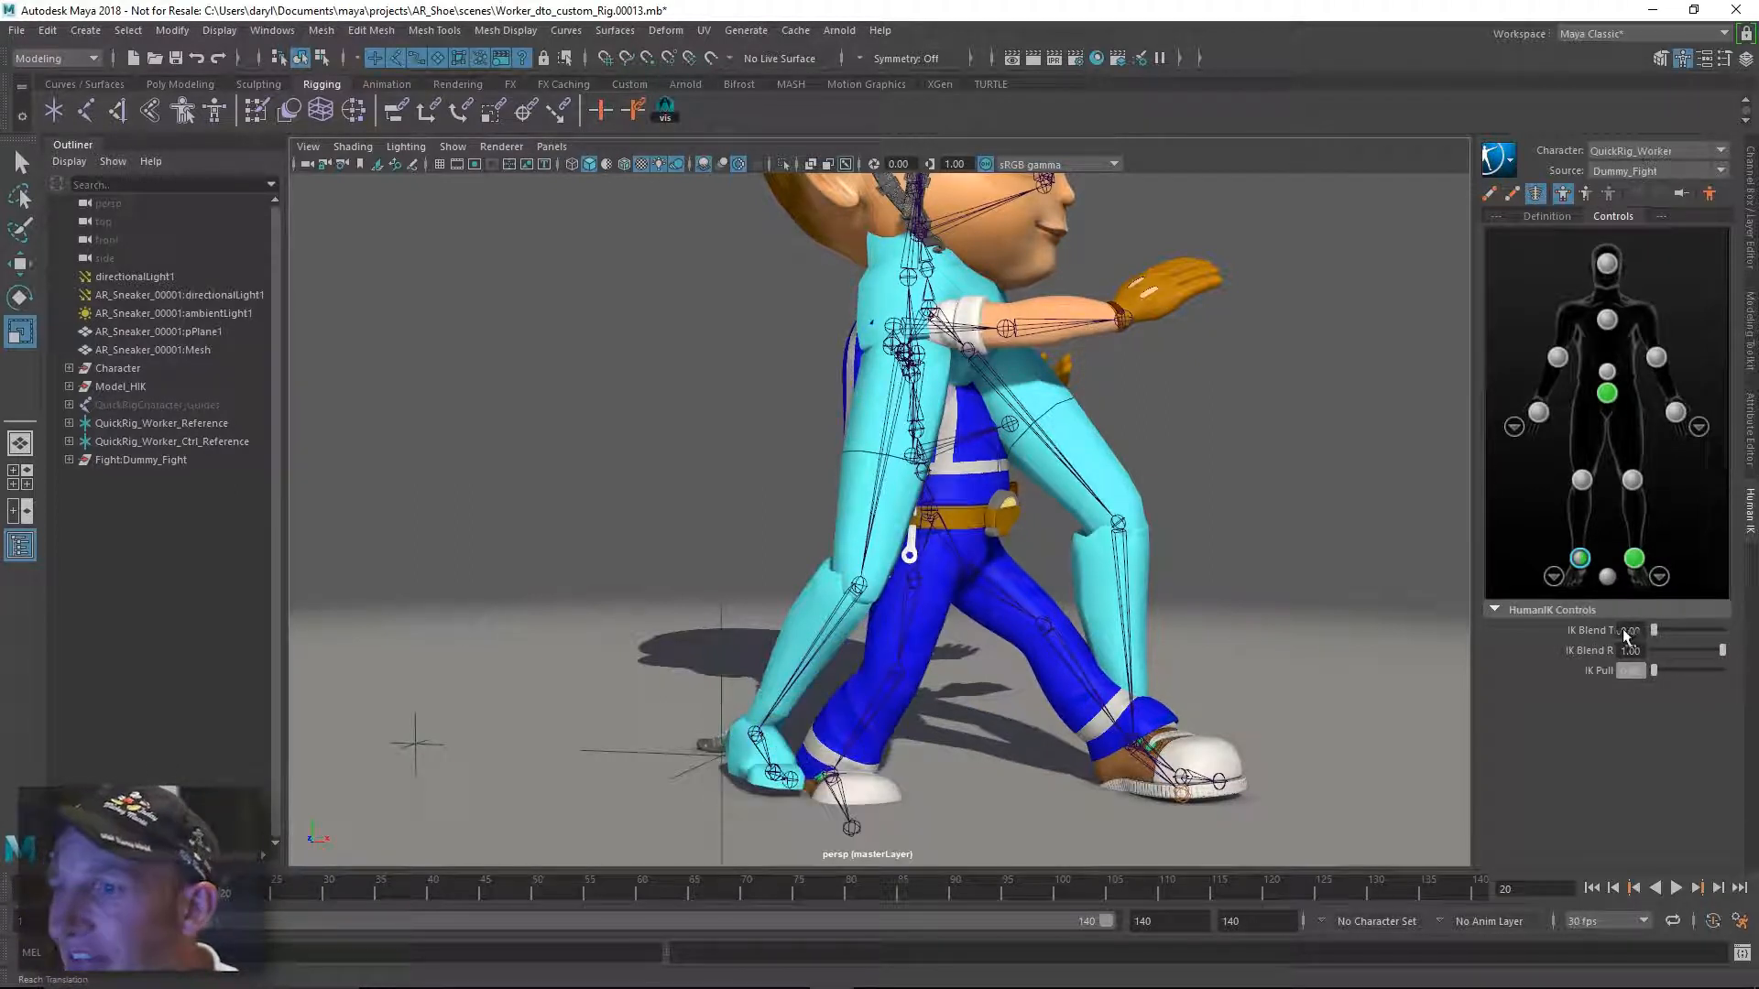
mouse_move(1649, 636)
mouse_down()
mouse_move(1722, 638)
mouse_move(1630, 637)
mouse_up()
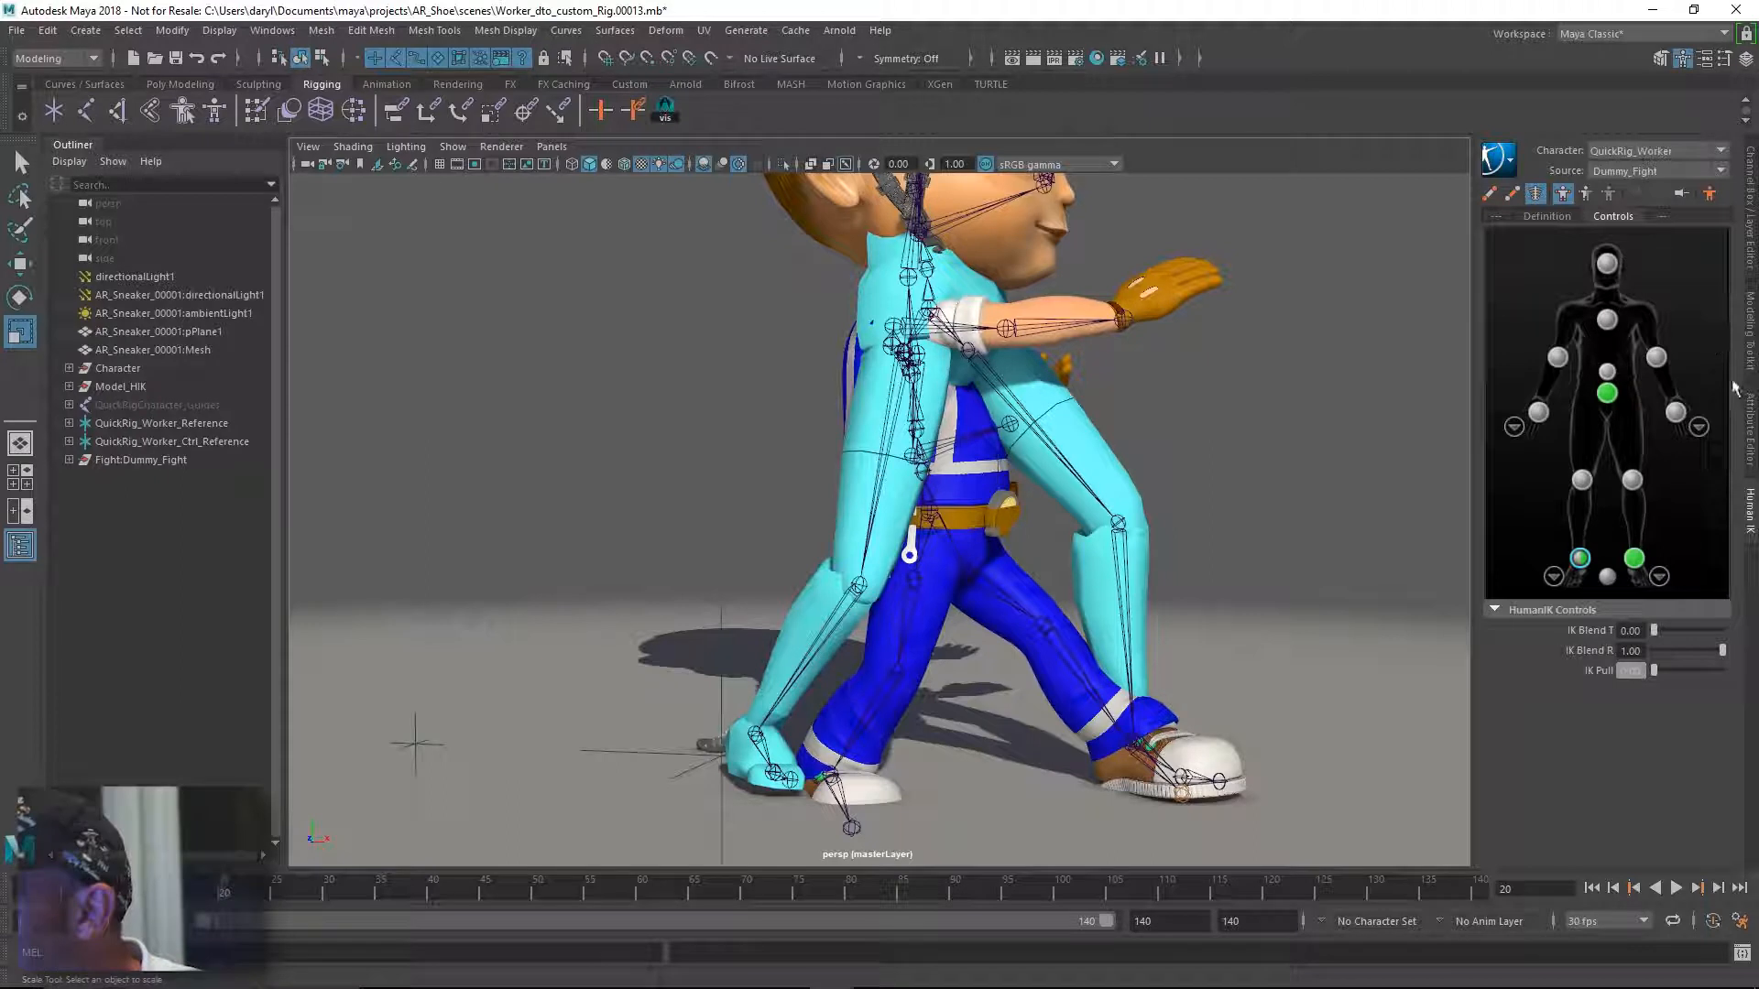
Set IK Blend T to 1.00 on the worker's right ankle effector.
drag(1654, 627, 1753, 630)
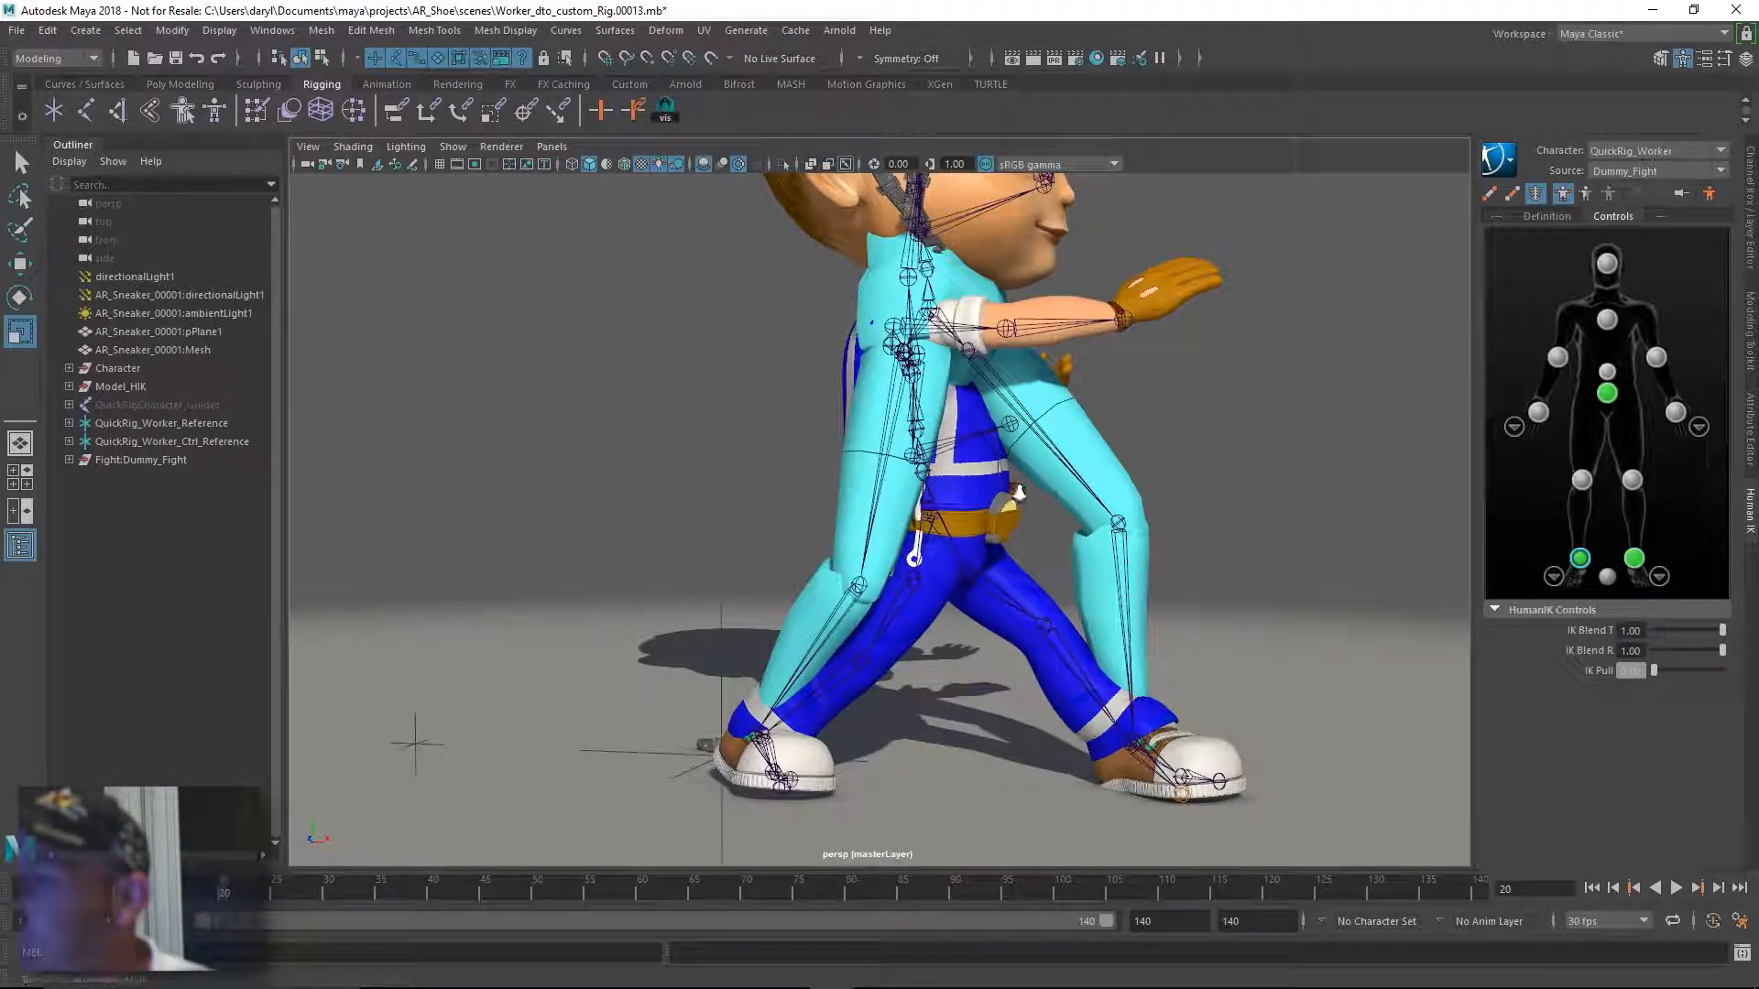
alt+right_drag(1014, 489, 933, 480)
alt+drag(935, 482, 821, 560)
Set IK Blend T to 1.00 on the worker's right wrist effector and try raising its IK Pull before returning it to zero.
click(1537, 413)
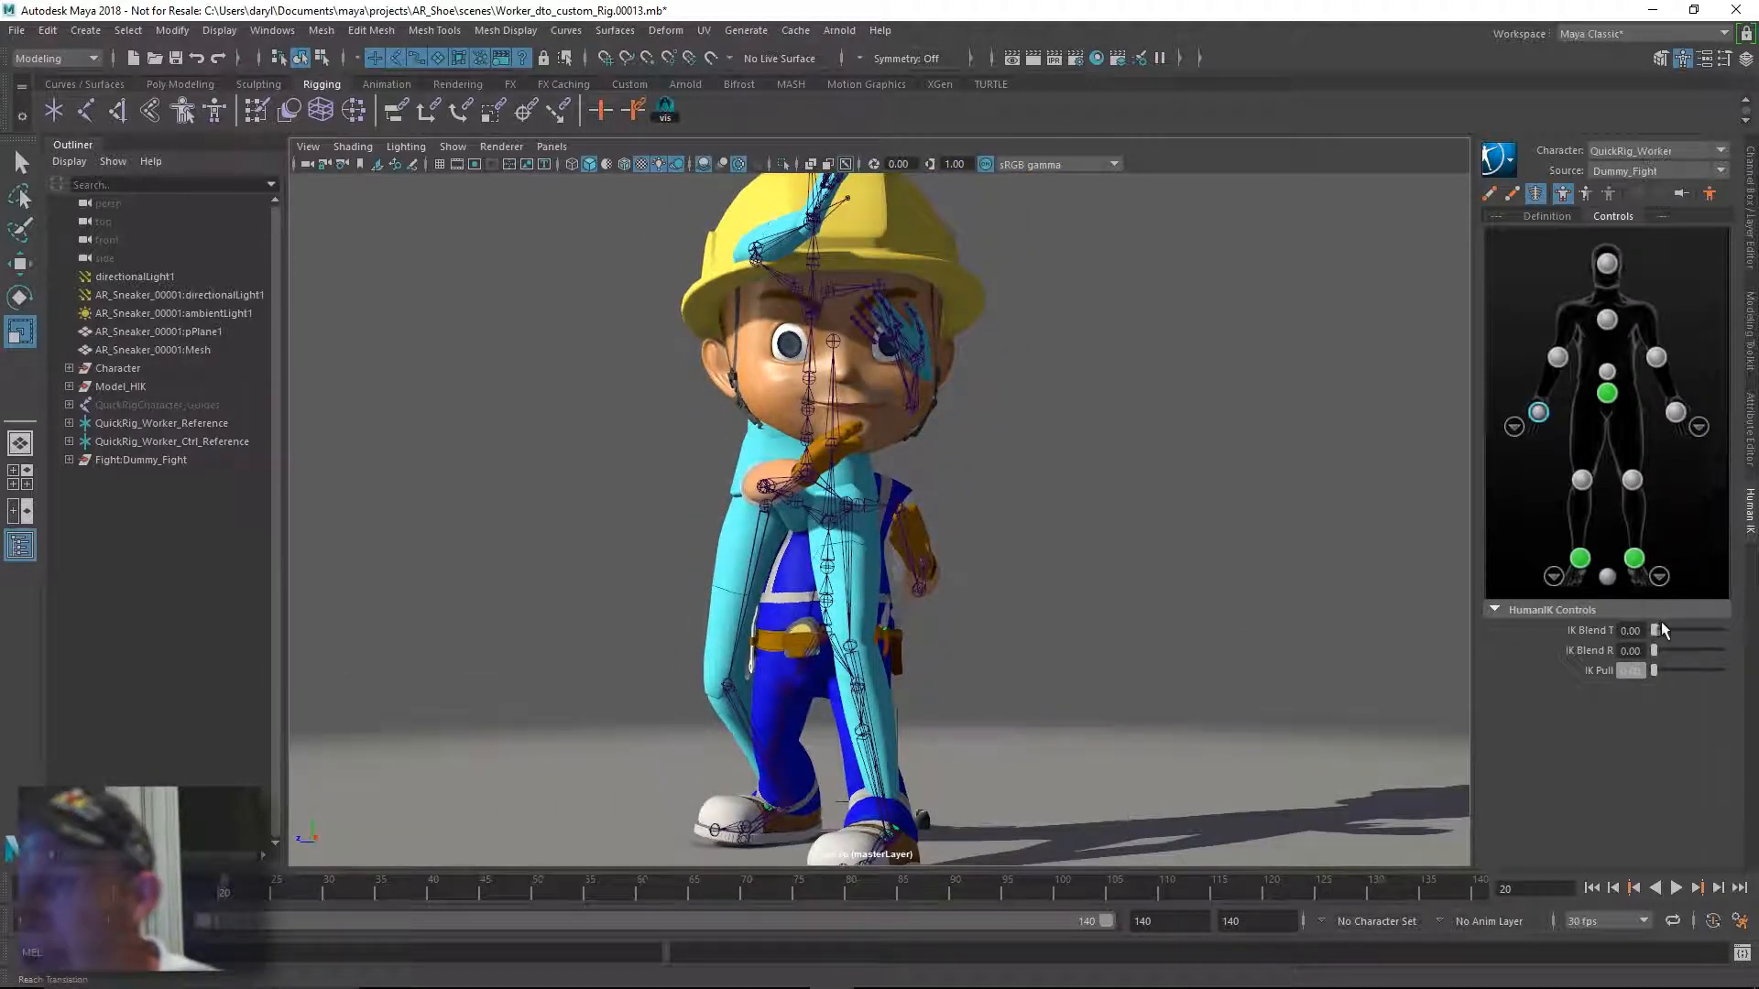
drag(1656, 630, 1740, 635)
alt+drag(1103, 578, 1138, 583)
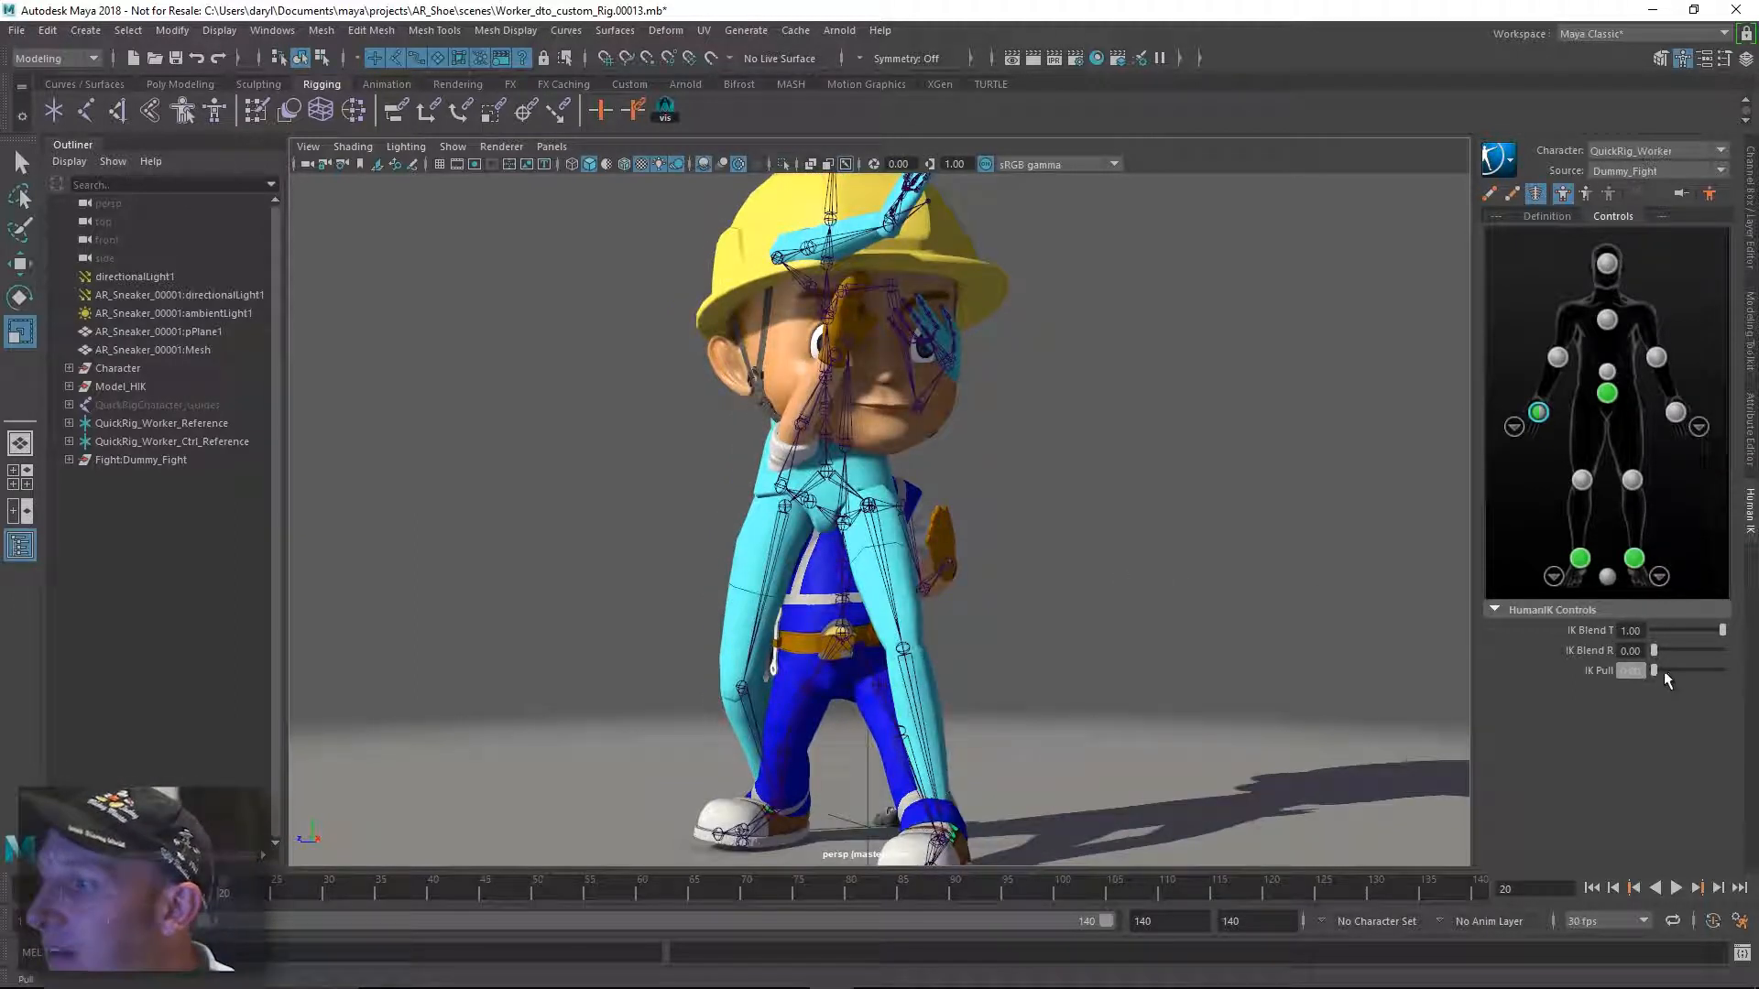
drag(1659, 675, 1709, 675)
drag(1728, 683, 1653, 670)
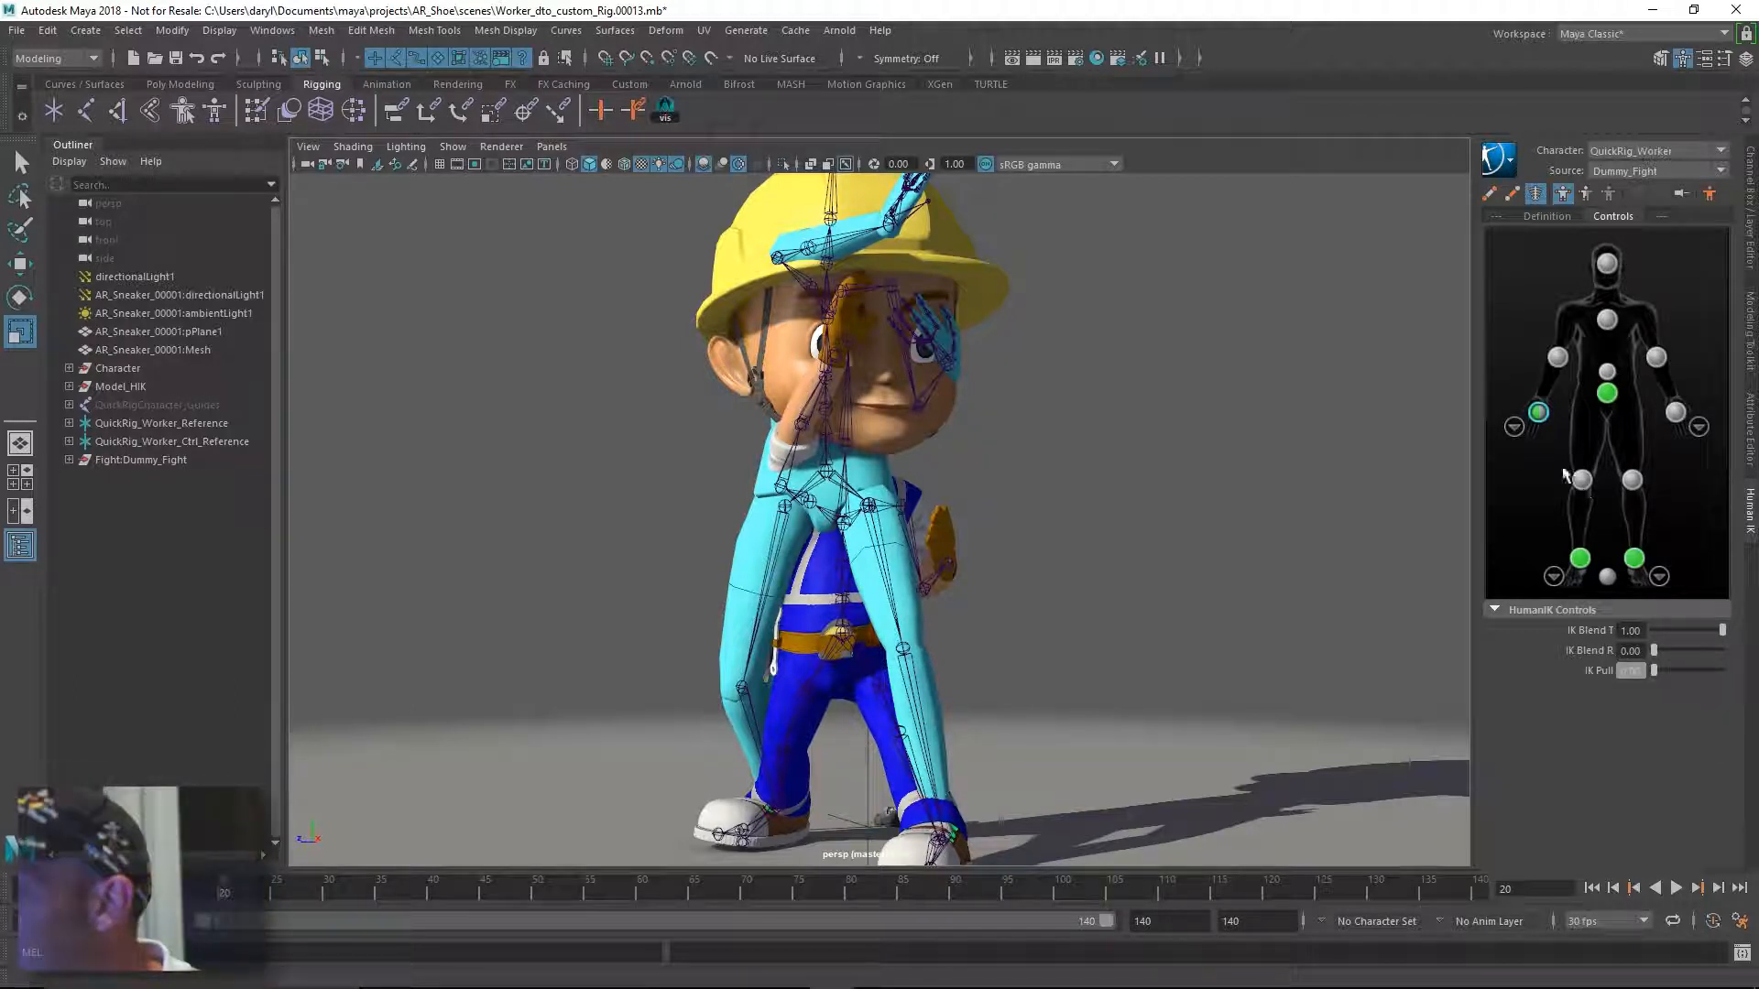
drag(1654, 672, 1580, 673)
Select the worker's reference effector in the HumanIK controls and scale the worker up uniformly against the overlapping dummy.
alt+drag(903, 599, 1012, 614)
click(1604, 583)
alt+drag(1097, 575, 1140, 577)
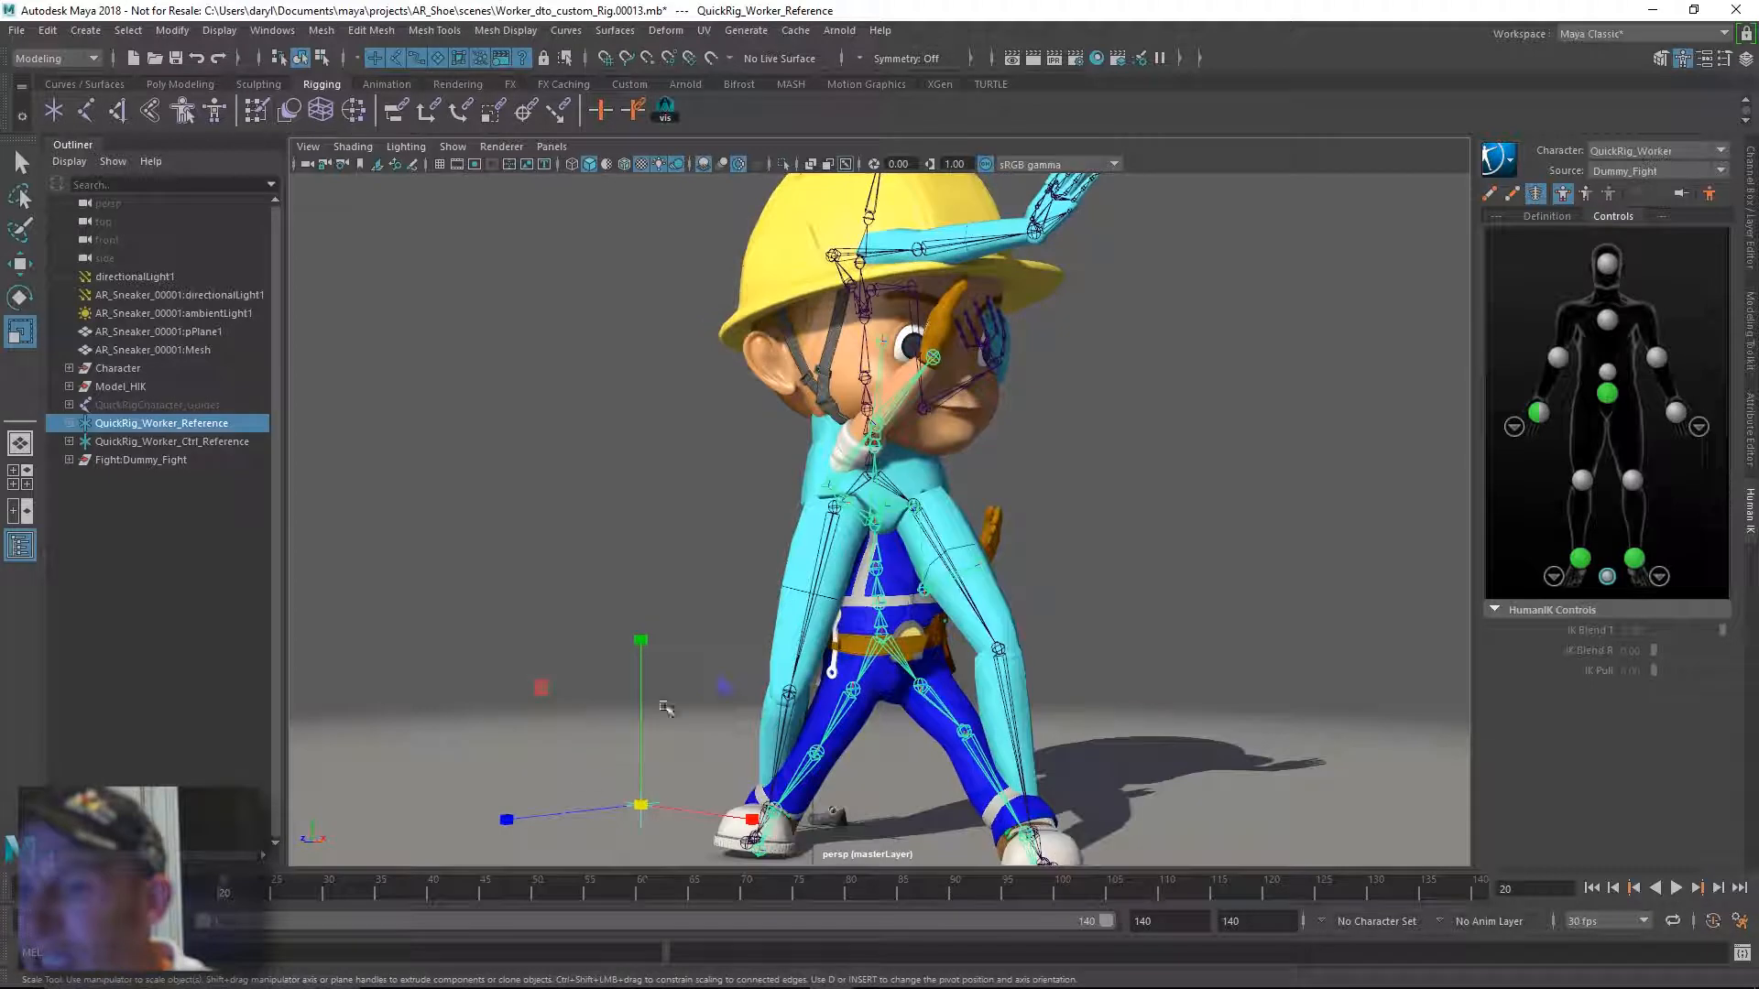
drag(657, 813, 879, 799)
alt+drag(1132, 601, 1436, 481)
Raise IK Pull to its maximum and set IK Blend R to 1.00 on the worker's right wrist effector.
click(1538, 413)
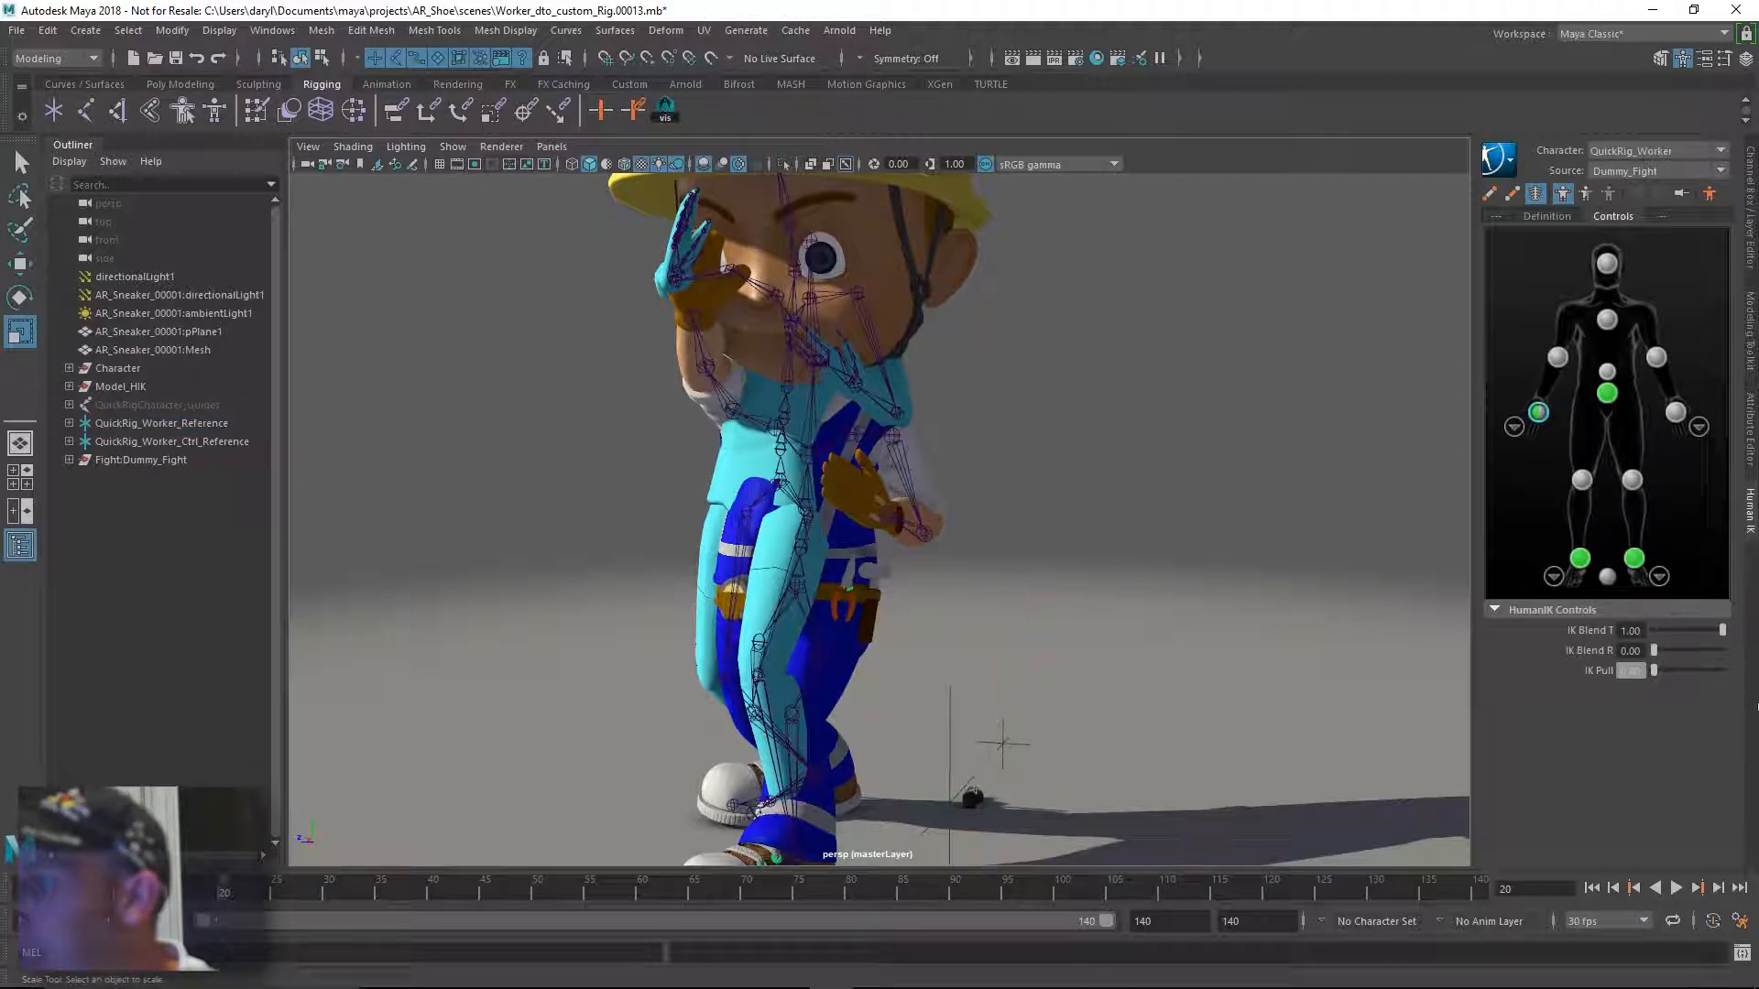
drag(1654, 672, 1727, 655)
alt+drag(687, 613, 990, 573)
scroll(989, 573, down, 2)
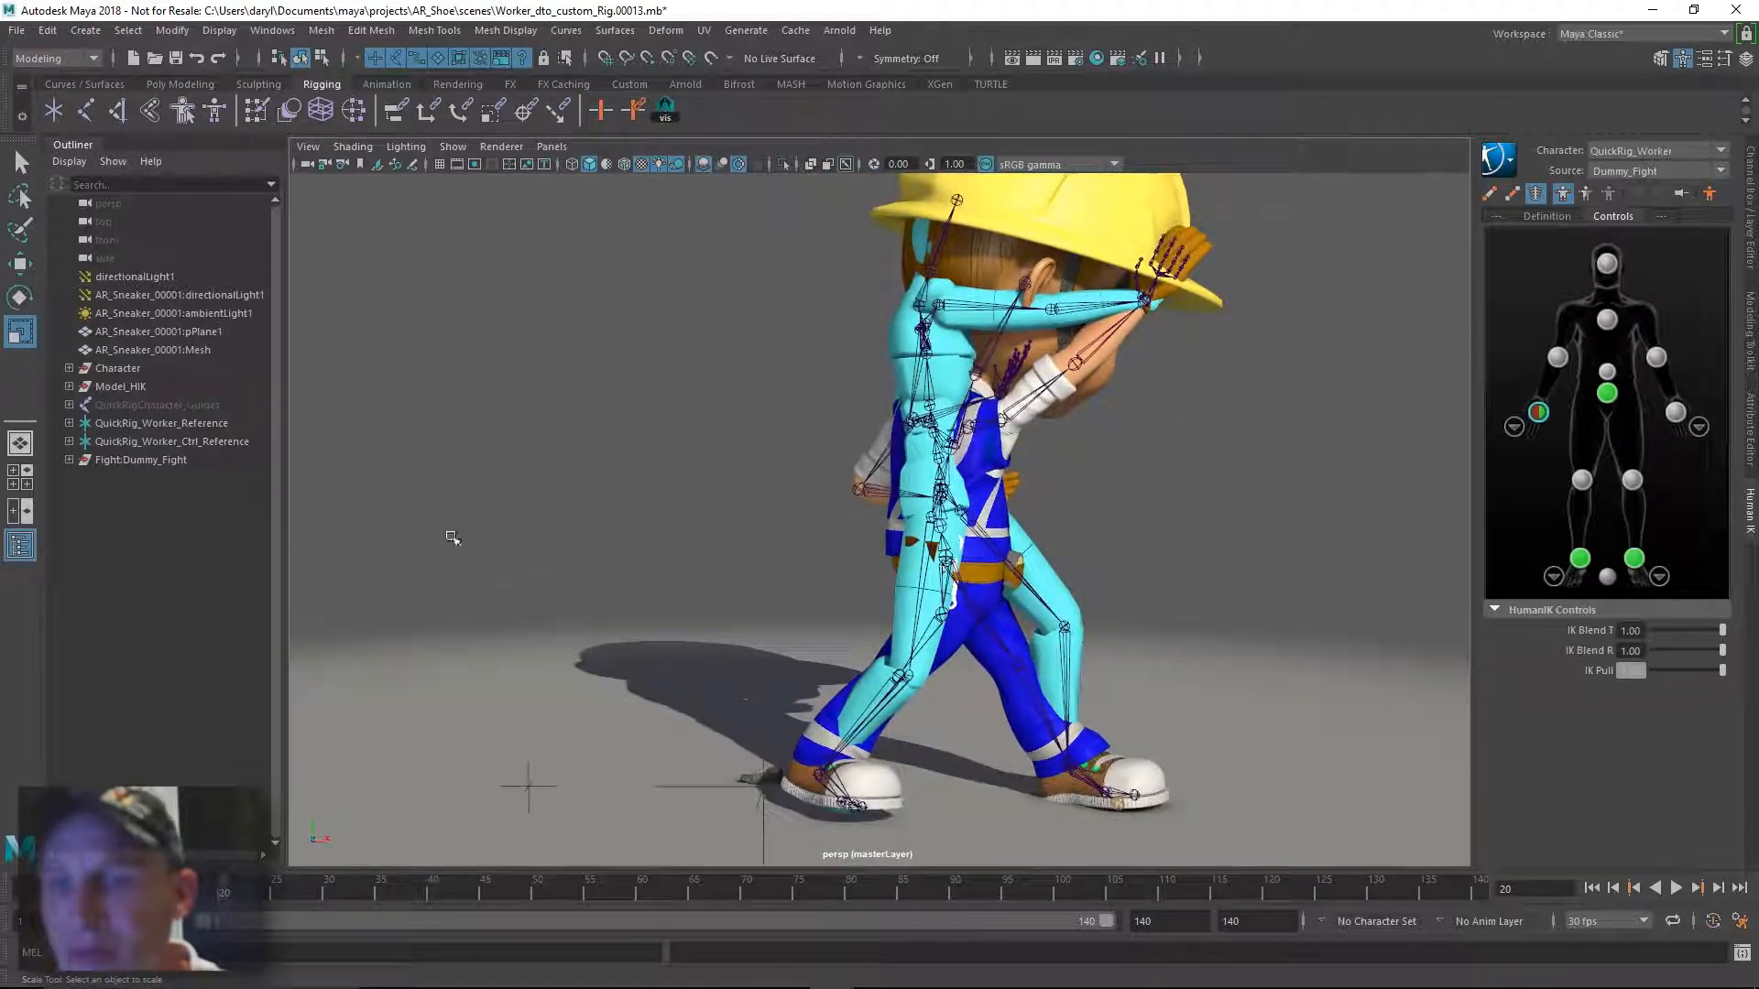
Play back the fight animation and examine how the worker's right hand follows the dummy's around frame 21.
key(alt+v)
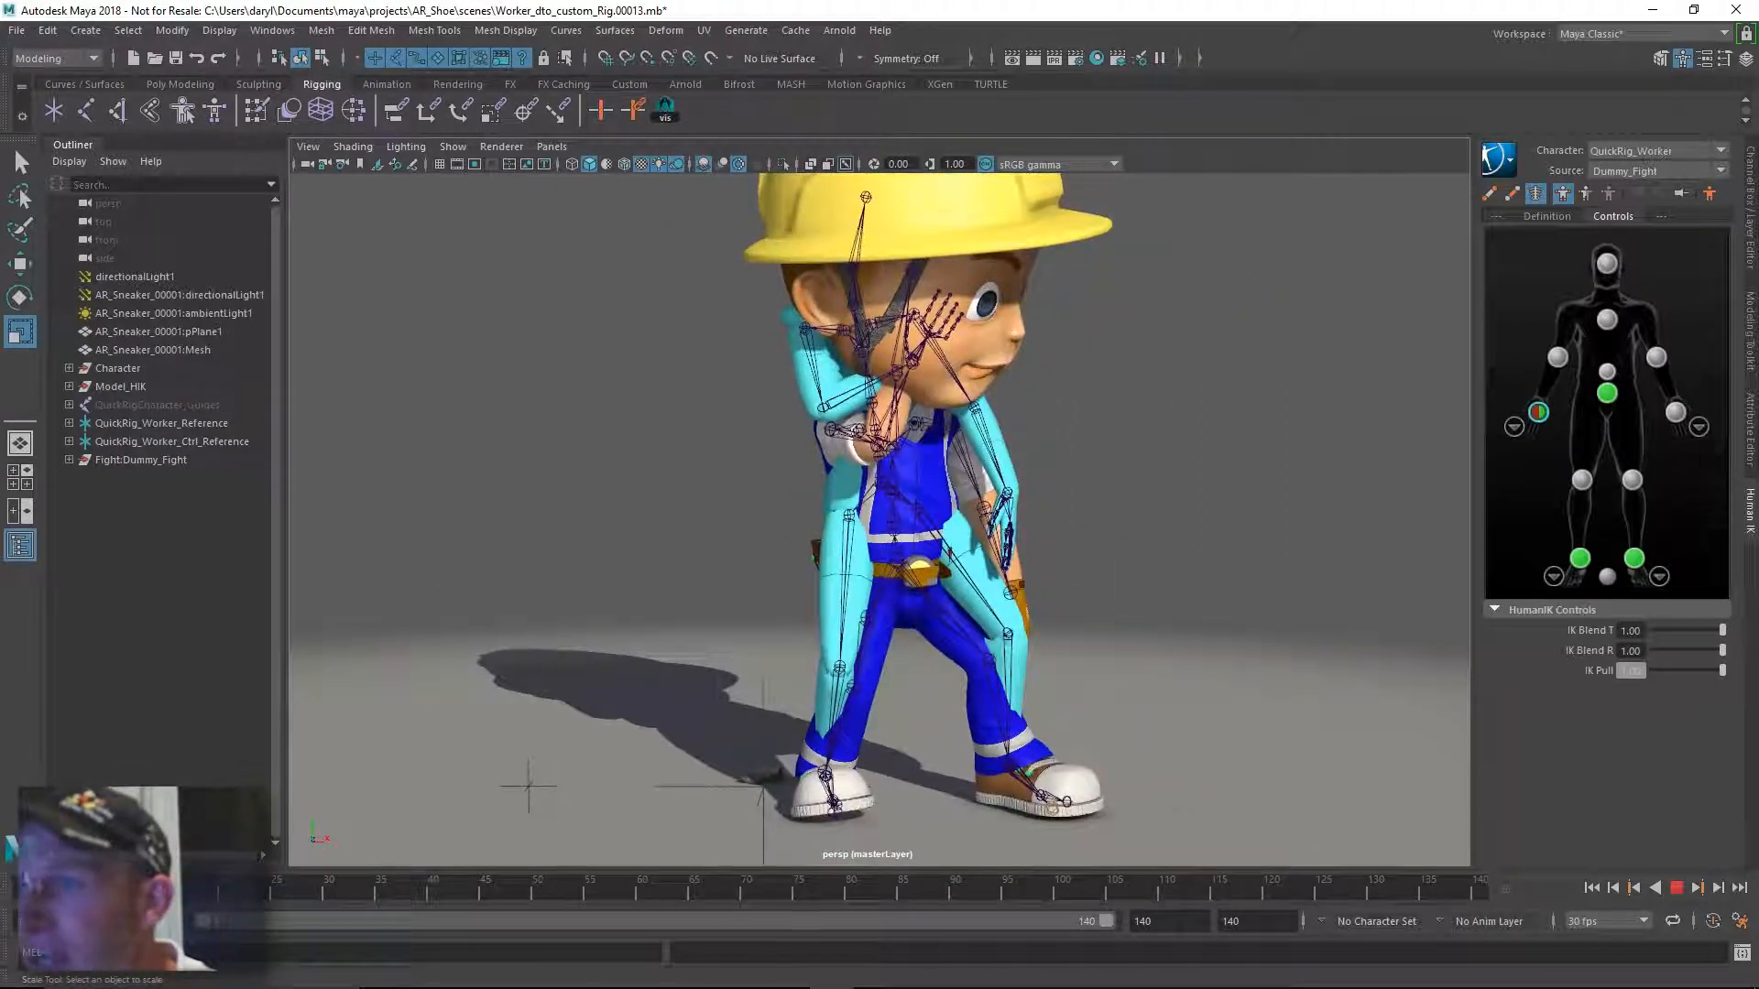
key(alt+v)
alt+drag(825, 589, 888, 747)
alt+drag(1006, 689, 1085, 678)
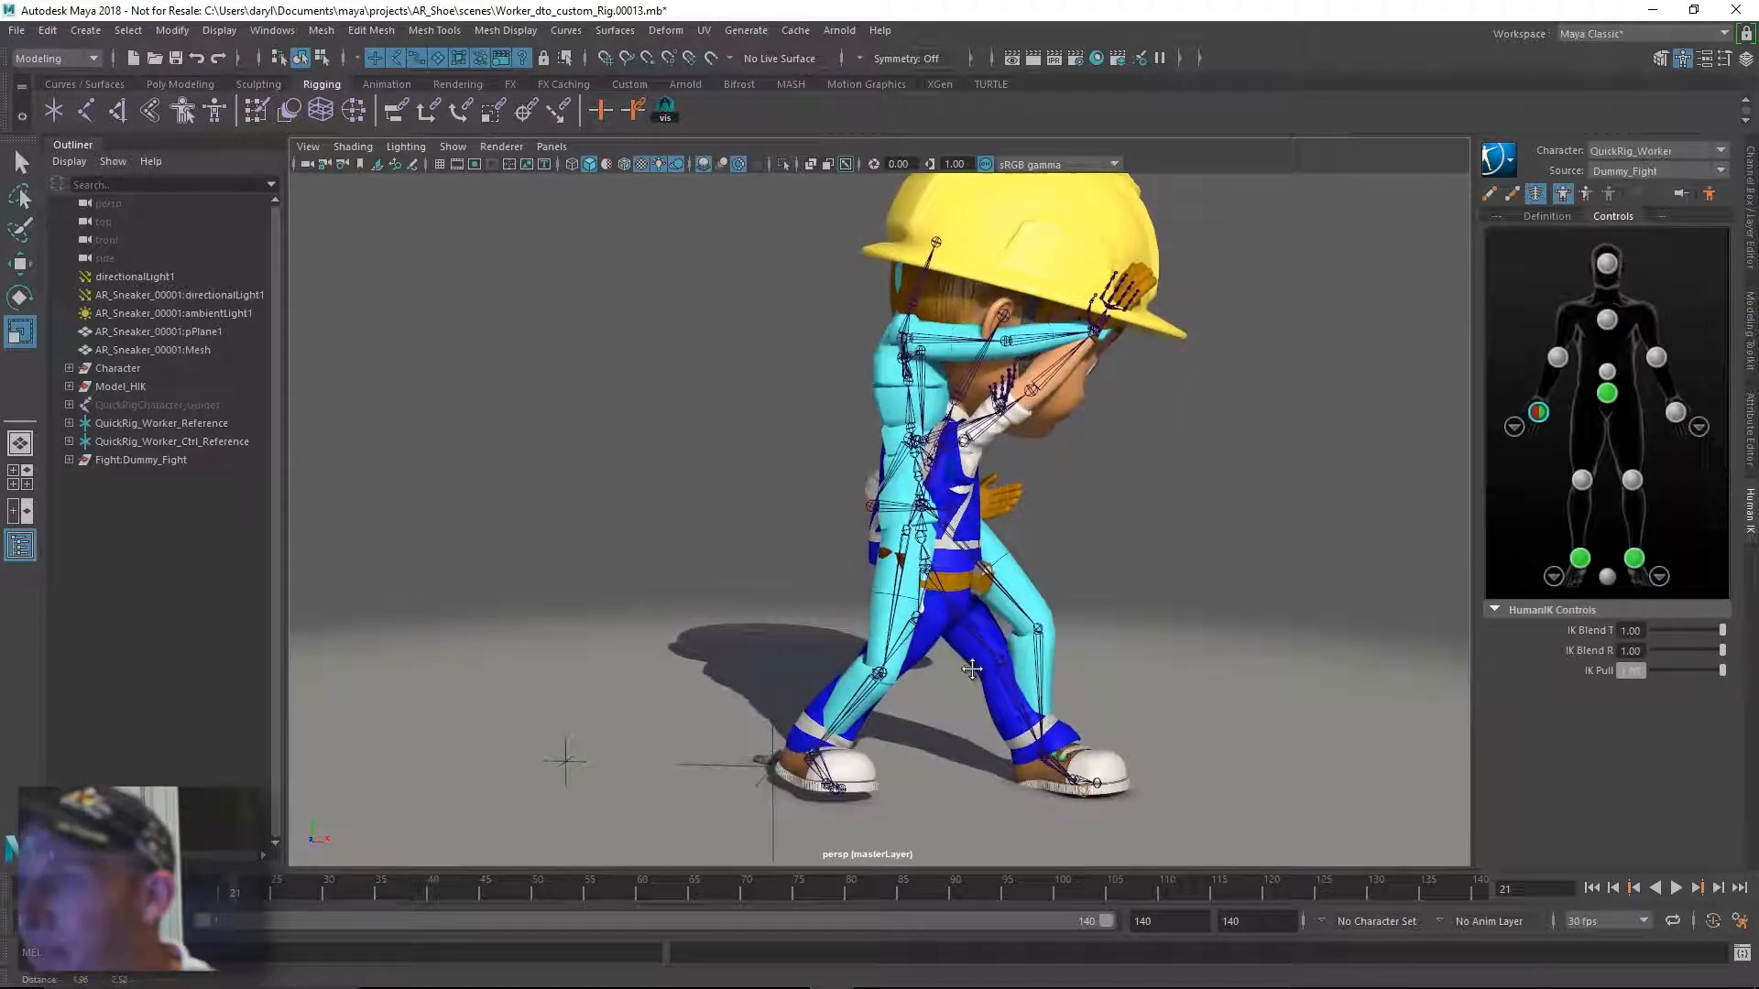
alt+middle_drag(1079, 355, 1046, 385)
alt+drag(1008, 410, 1052, 403)
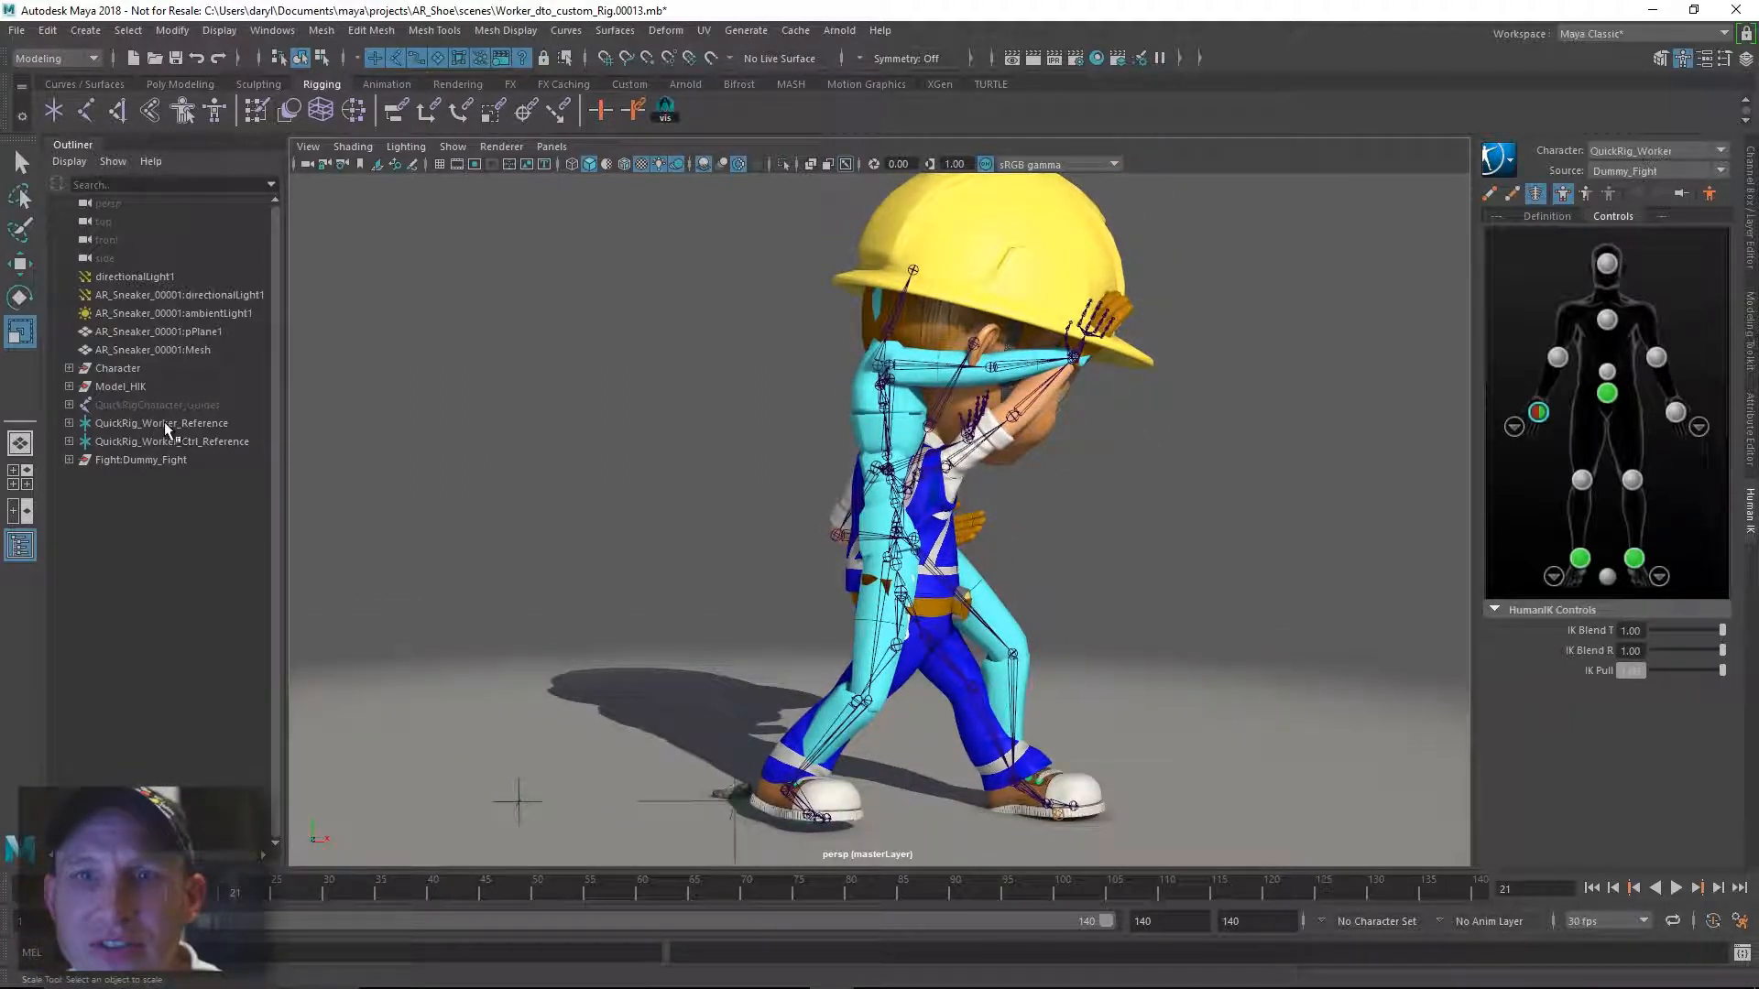
Hide the Fight:Dummy_Fight group so only the worker is displayed.
click(144, 458)
key(h)
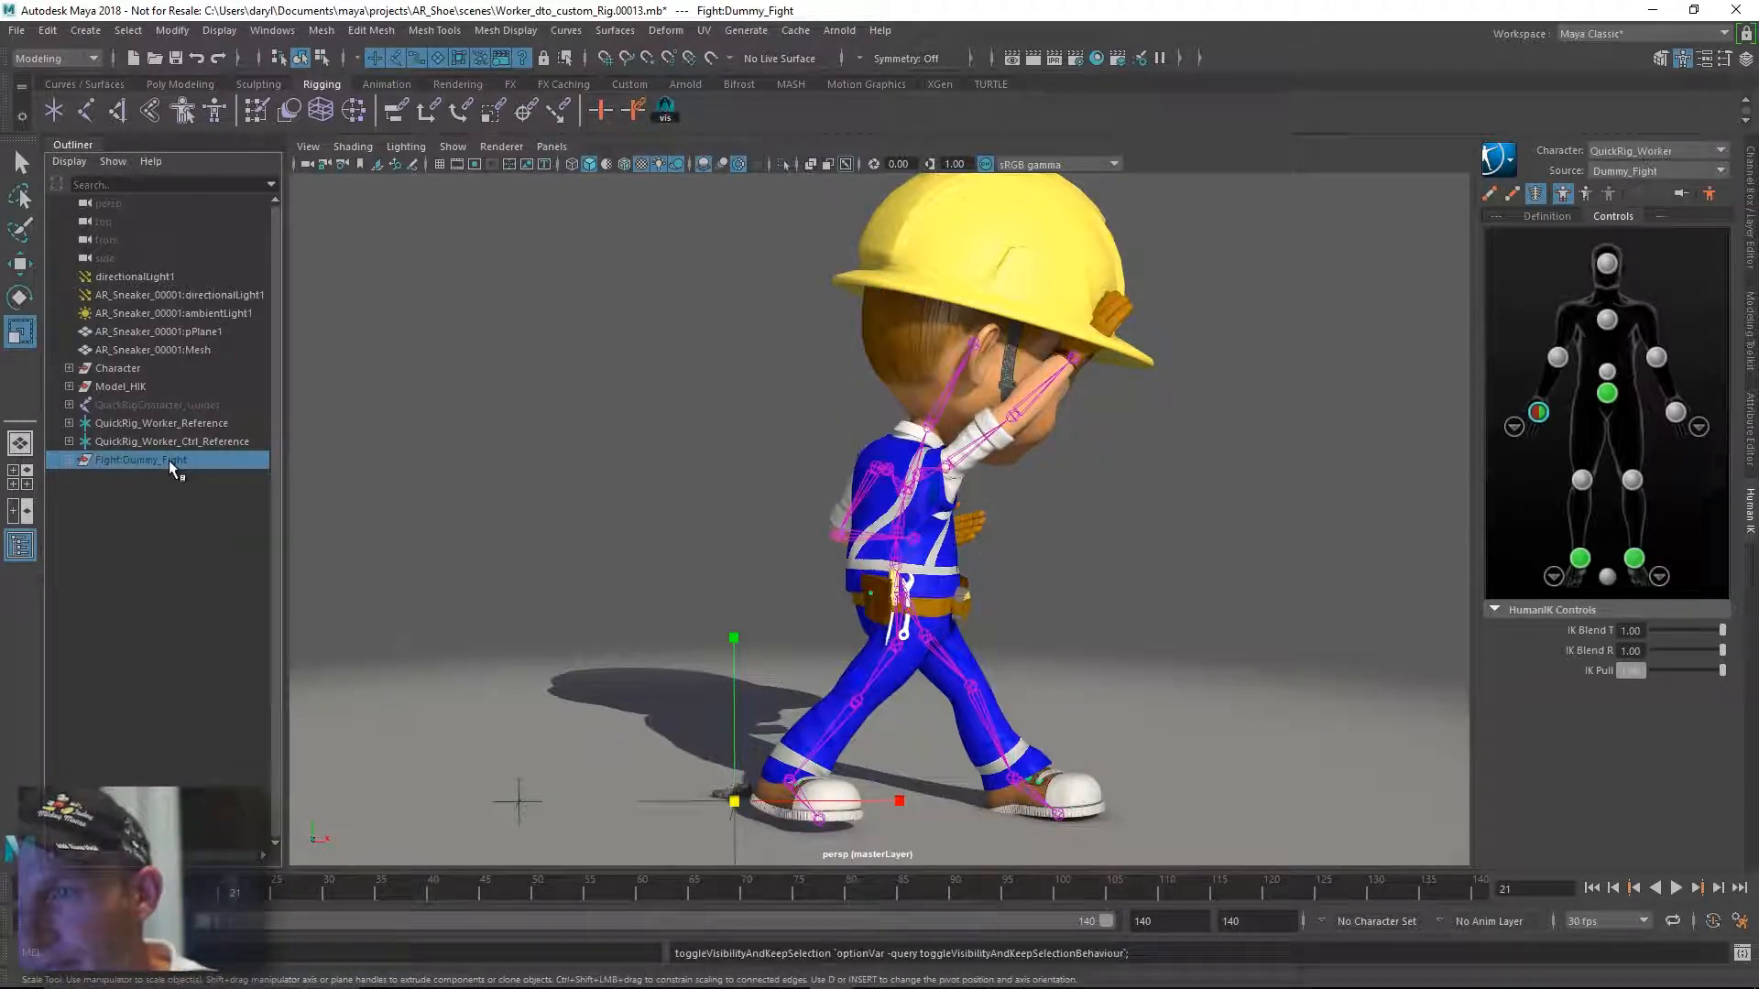
alt+drag(1194, 456, 1131, 463)
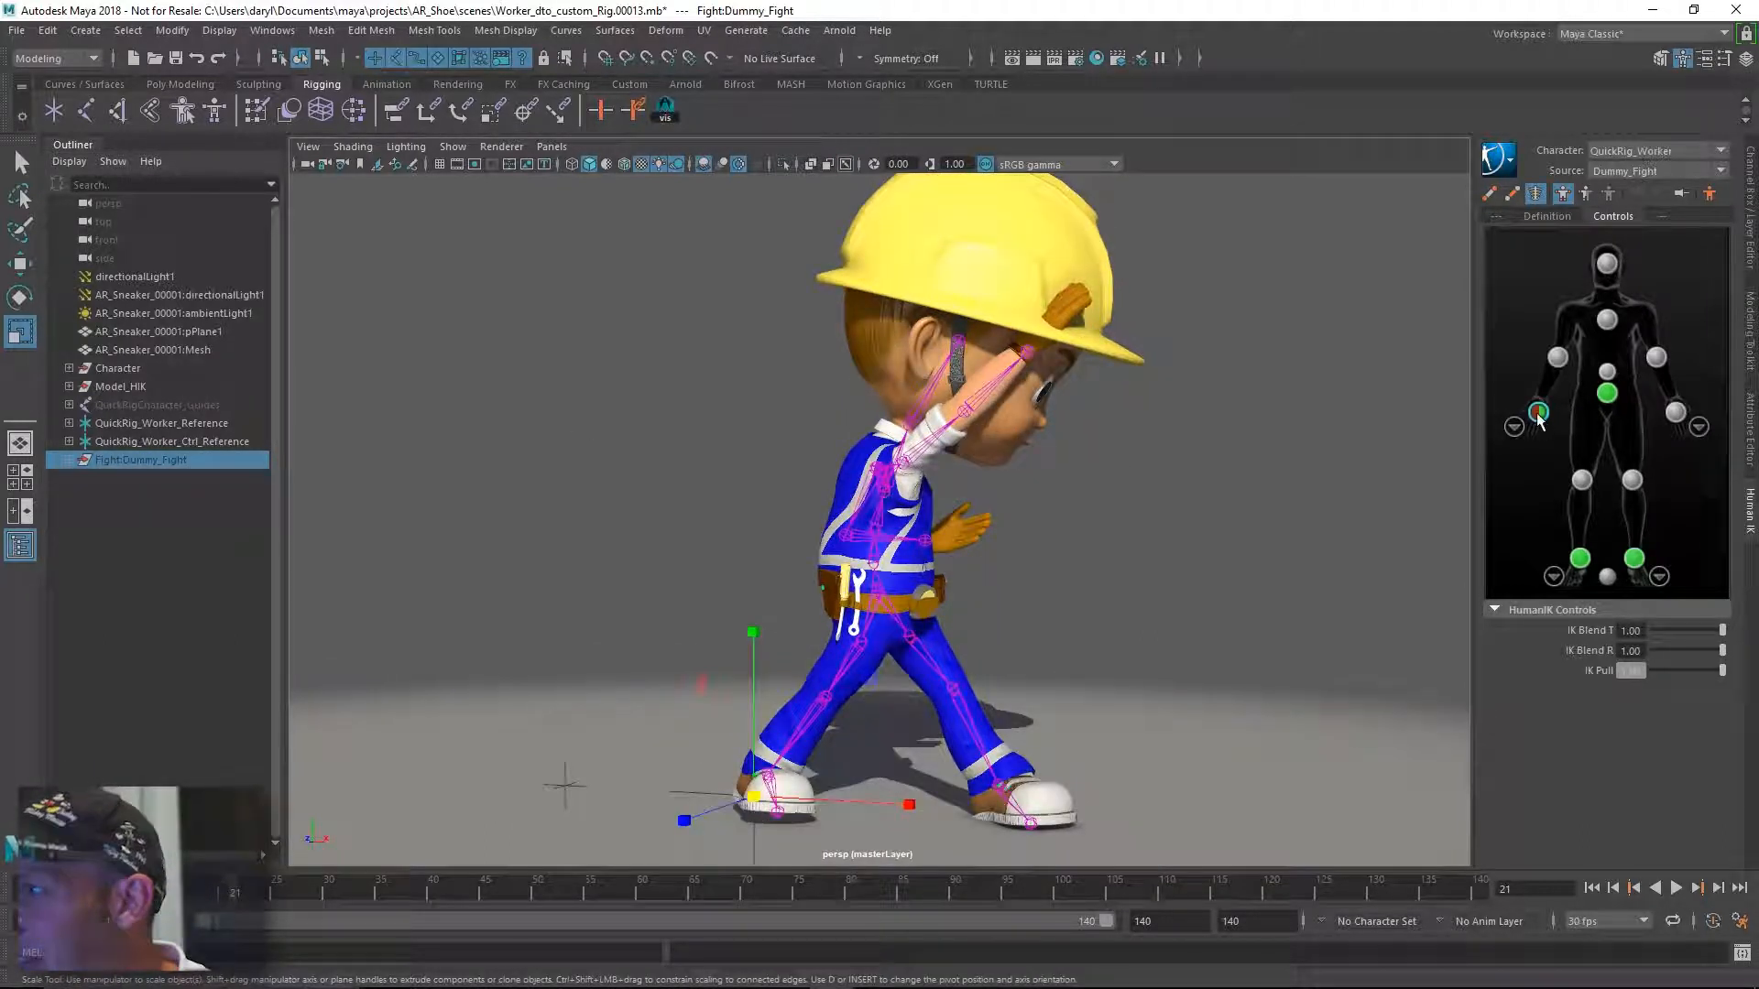
Set IK Blend T and IK Blend R to 0.00 on the right wrist effector and deselect the dummy group.
drag(1722, 631, 1641, 654)
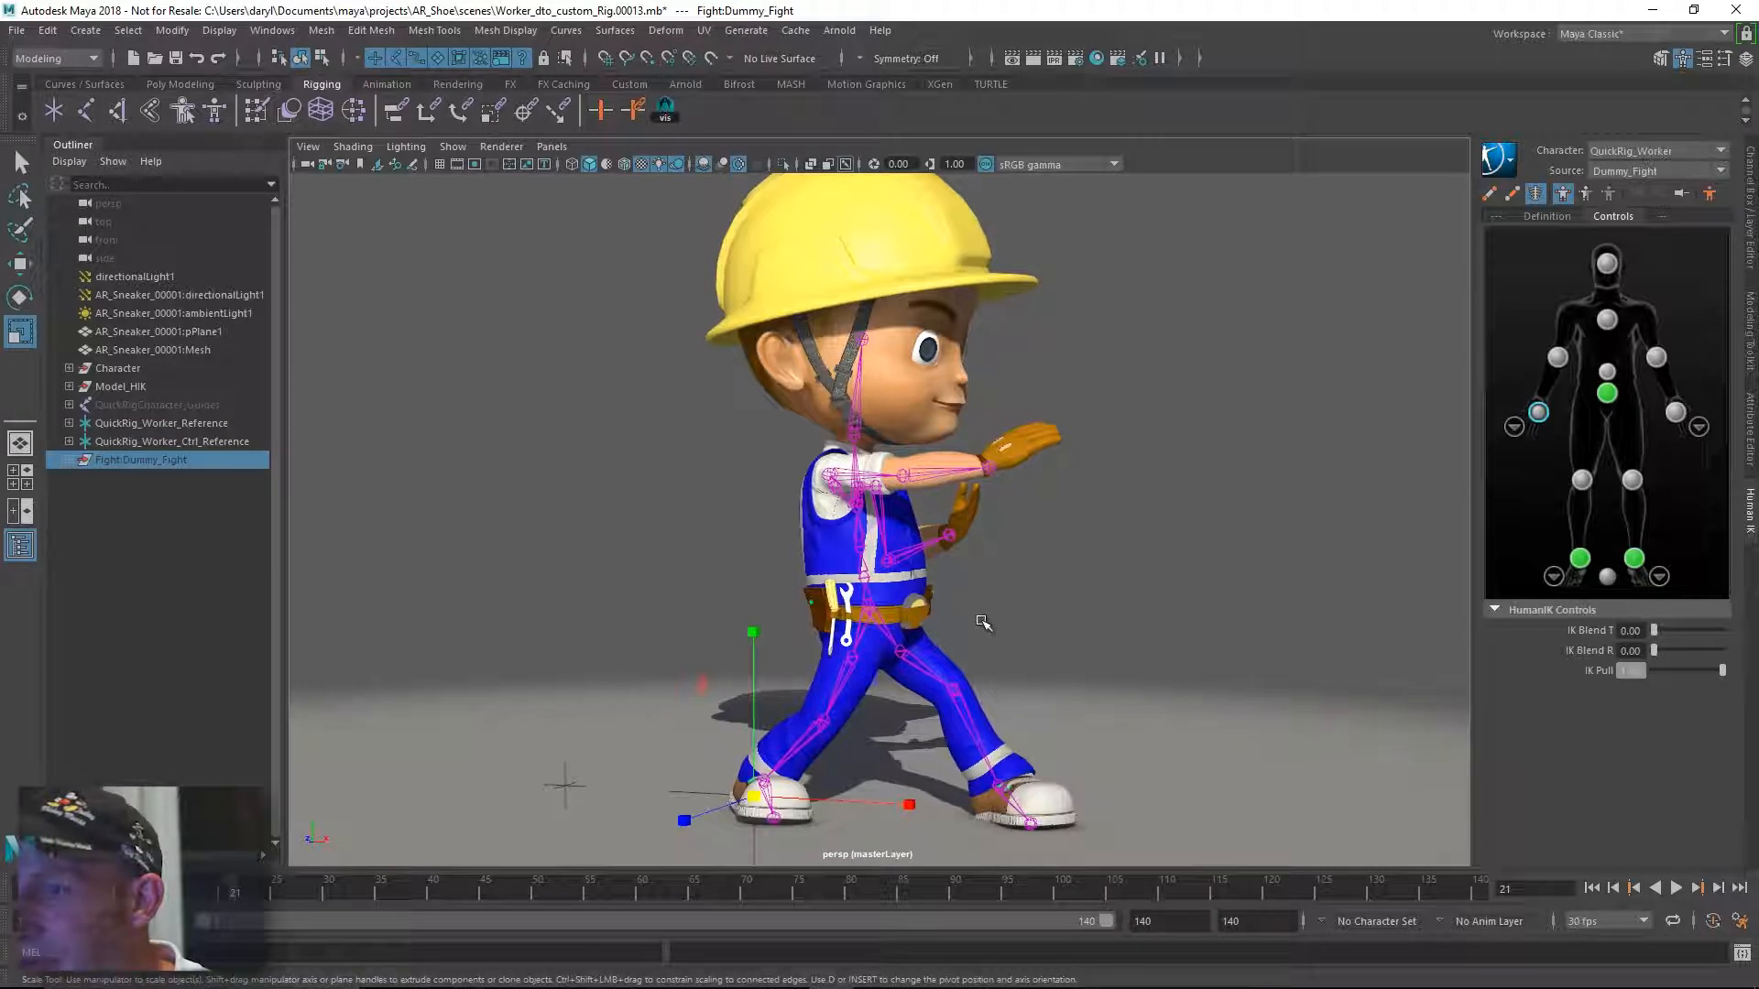
alt+drag(985, 620, 1036, 596)
scroll(1036, 596, down, 1)
click(1068, 463)
alt+middle_drag(858, 560, 804, 587)
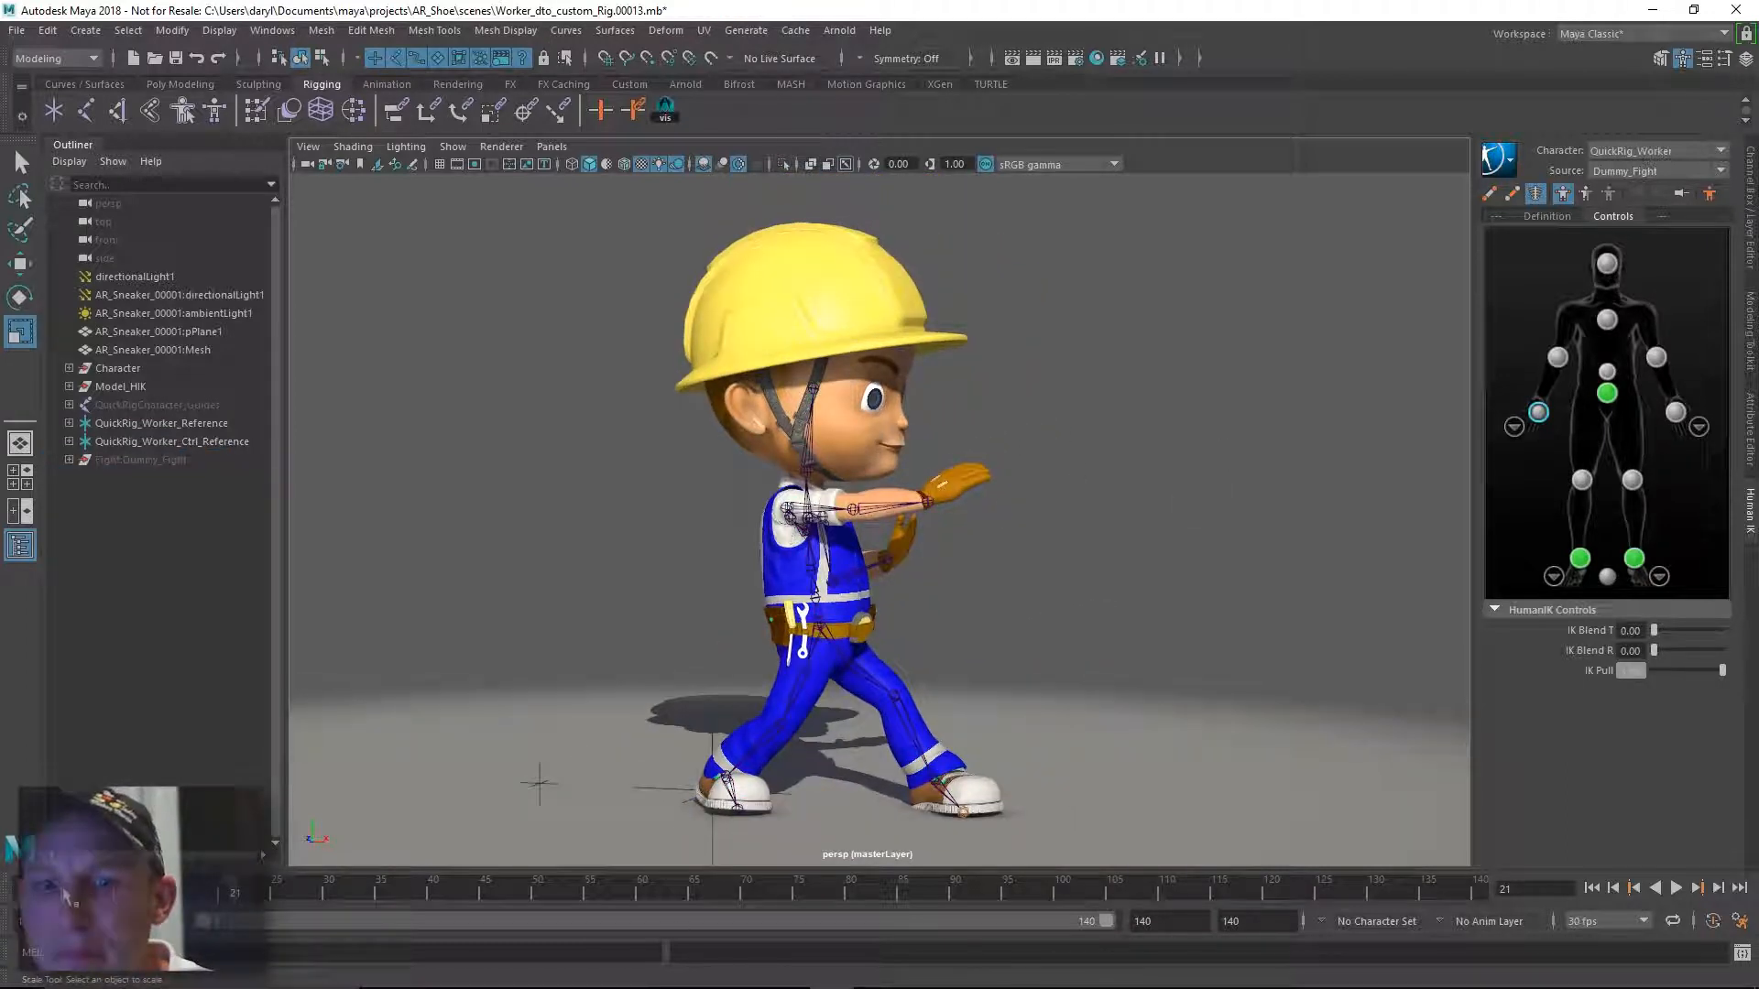
Play back the retargeted fight animation on the worker alone, framing the full range of movement in the perspective view.
key(alt+v)
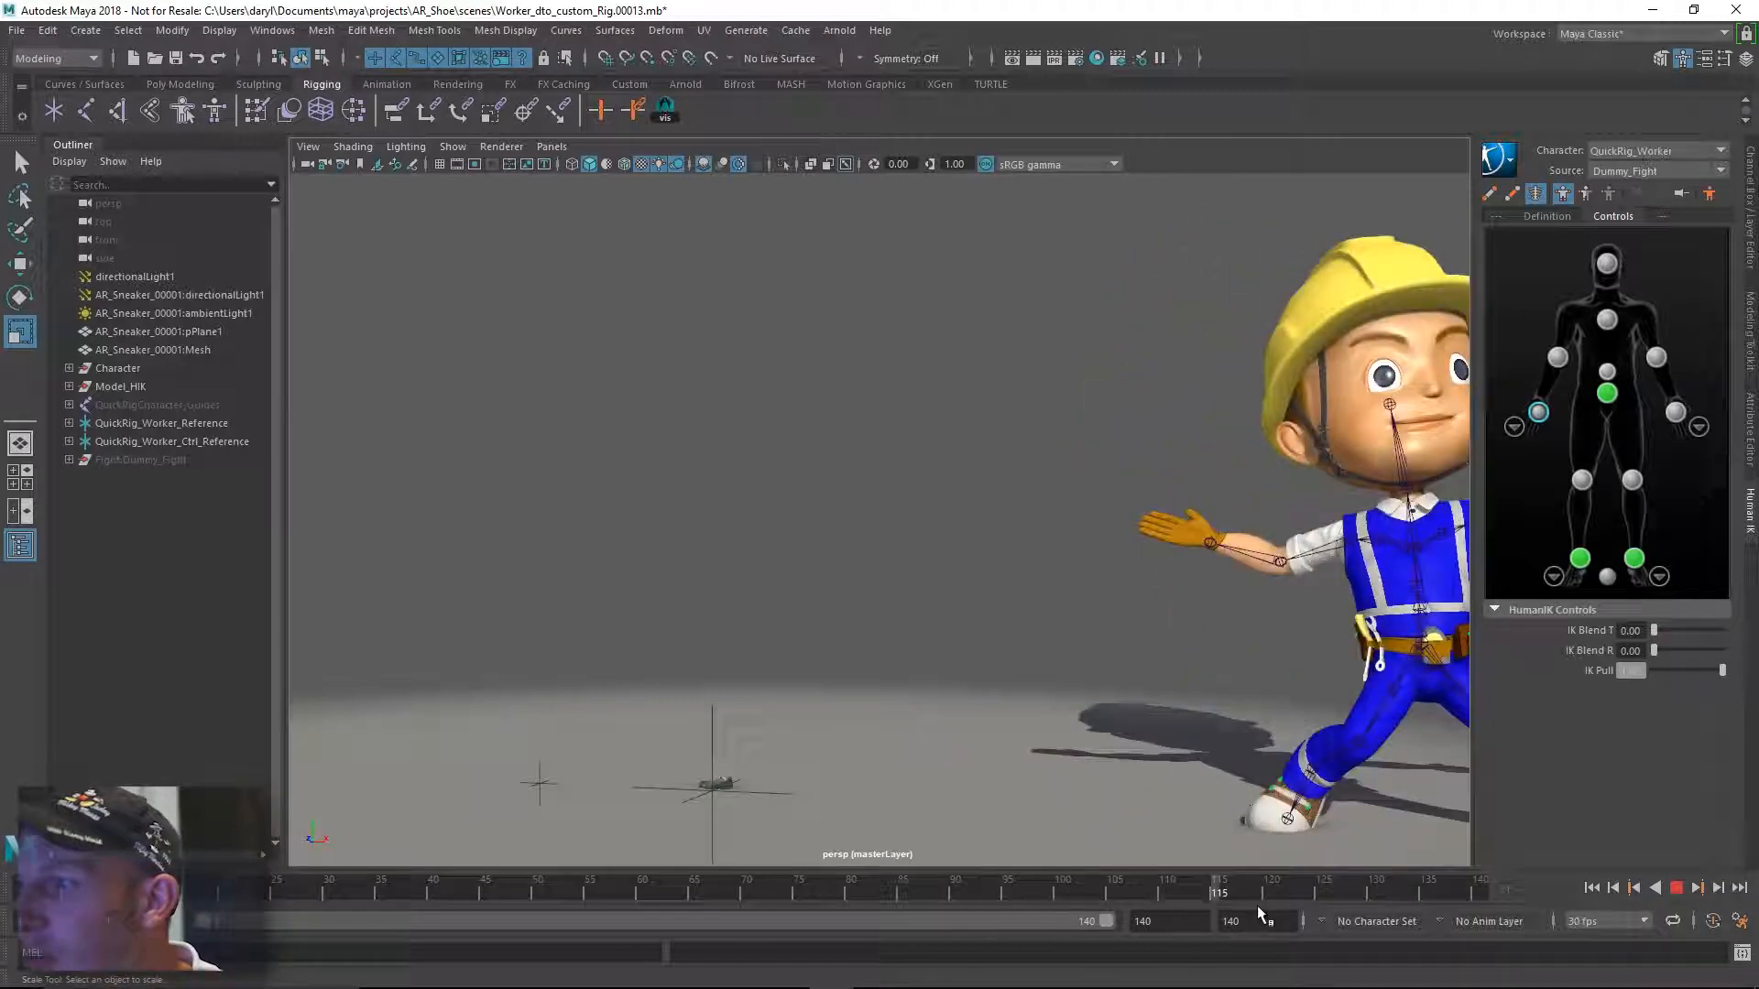
key(alt+v)
alt+middle_drag(1083, 619, 888, 606)
scroll(899, 608, down, 3)
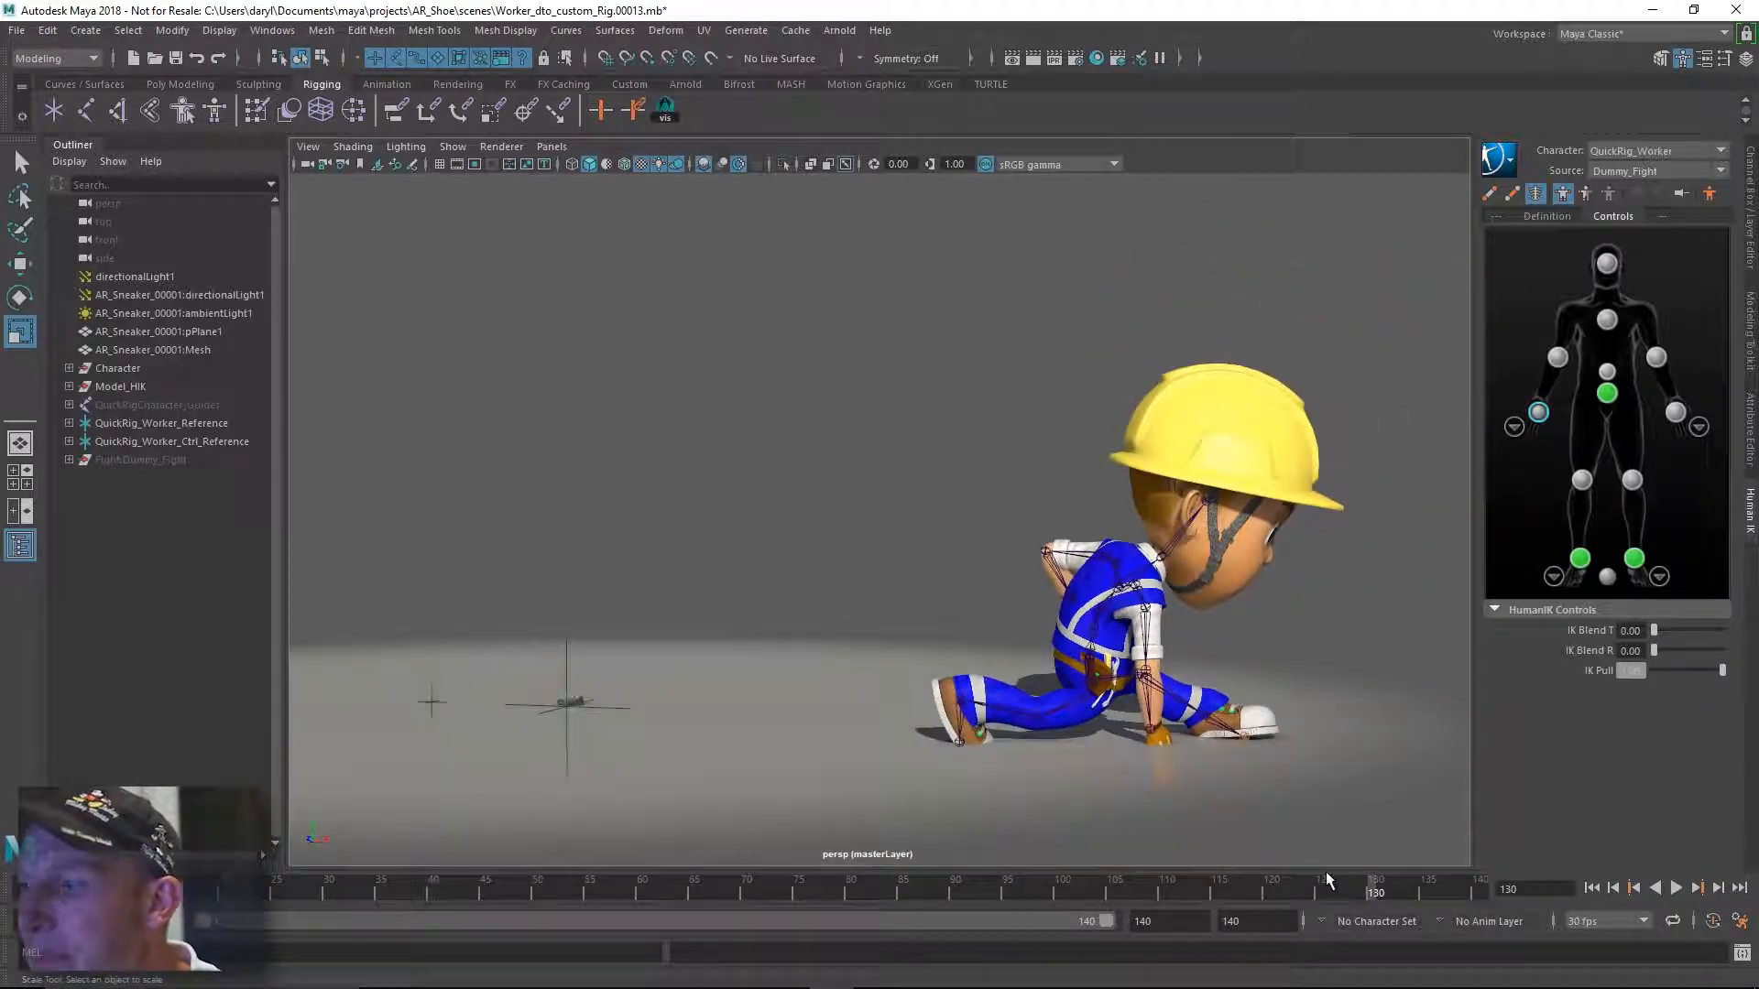
key(alt+v)
key(alt+v)
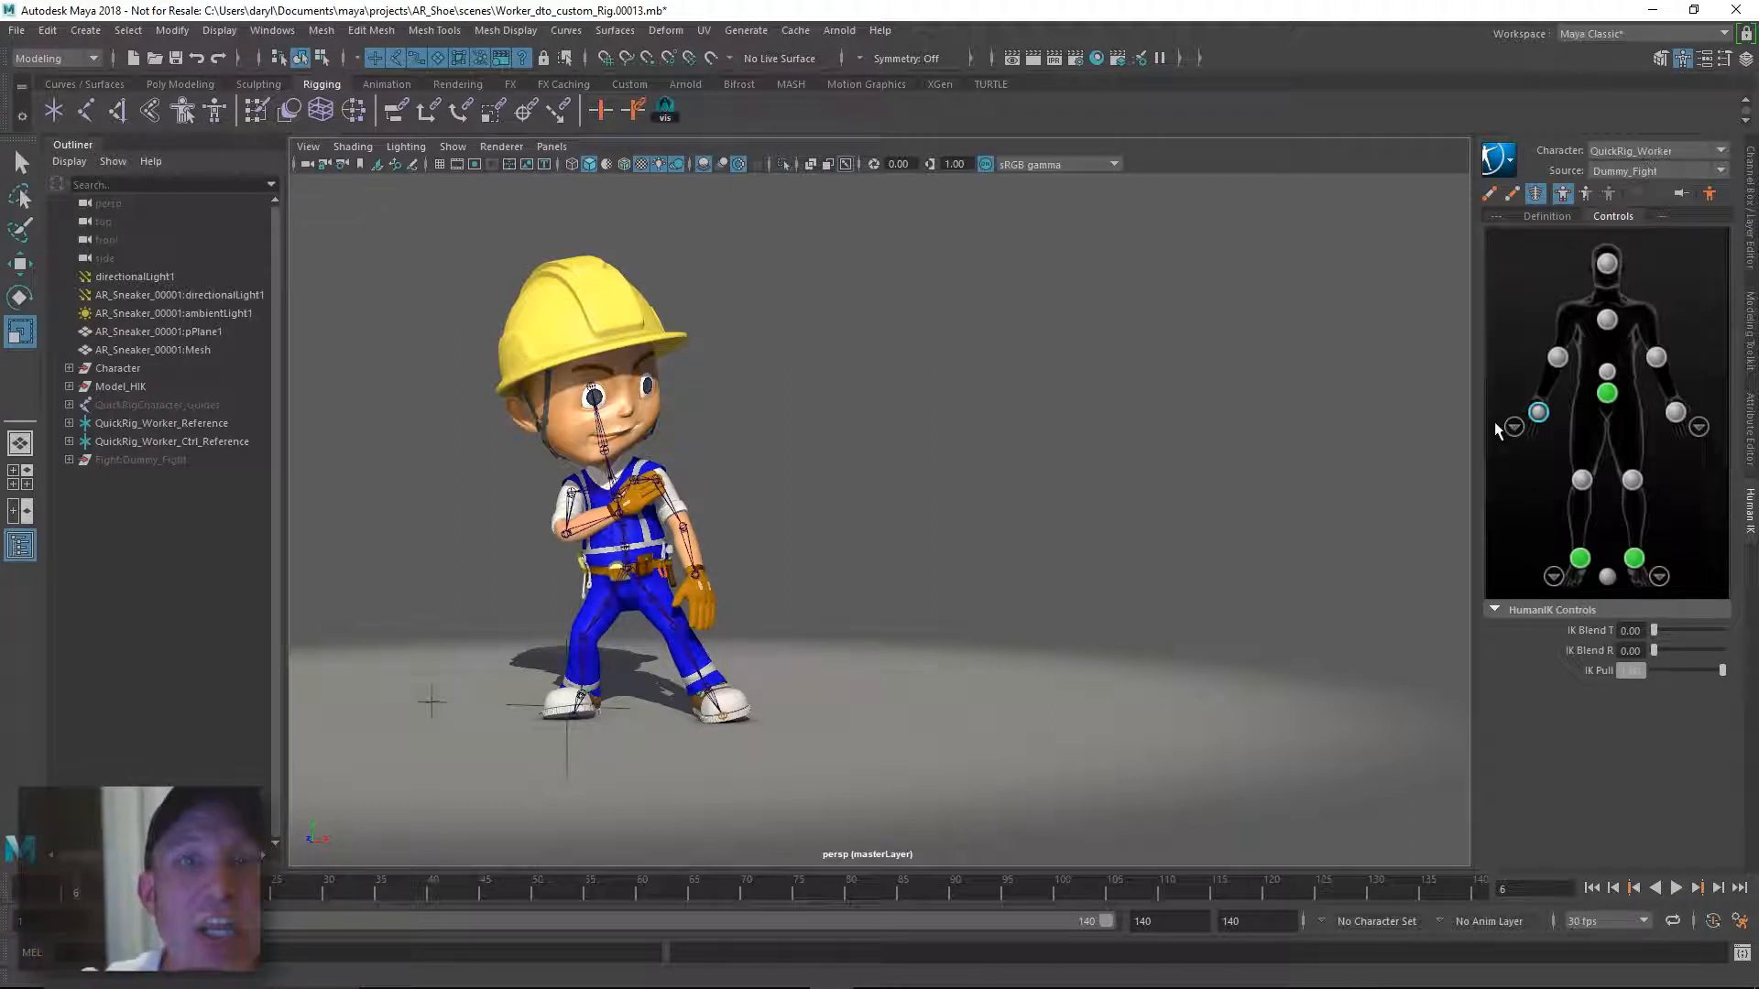